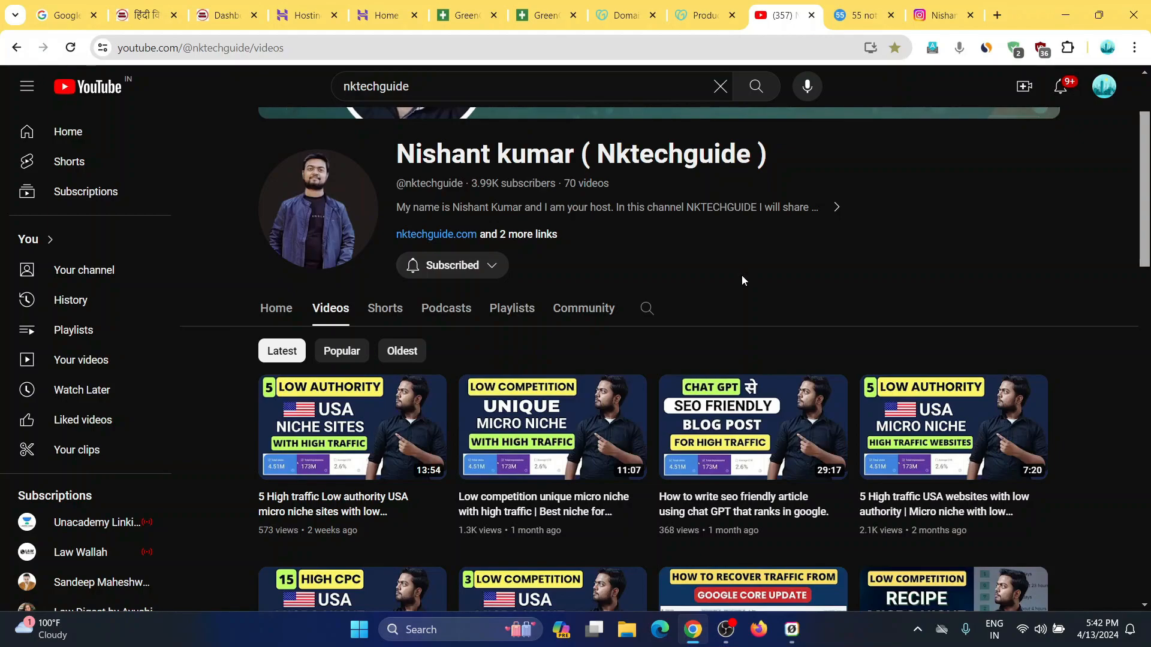
pyautogui.scroll(-2, 743, 281)
pyautogui.scroll(4, 610, 201)
pyautogui.scroll(-1, 610, 201)
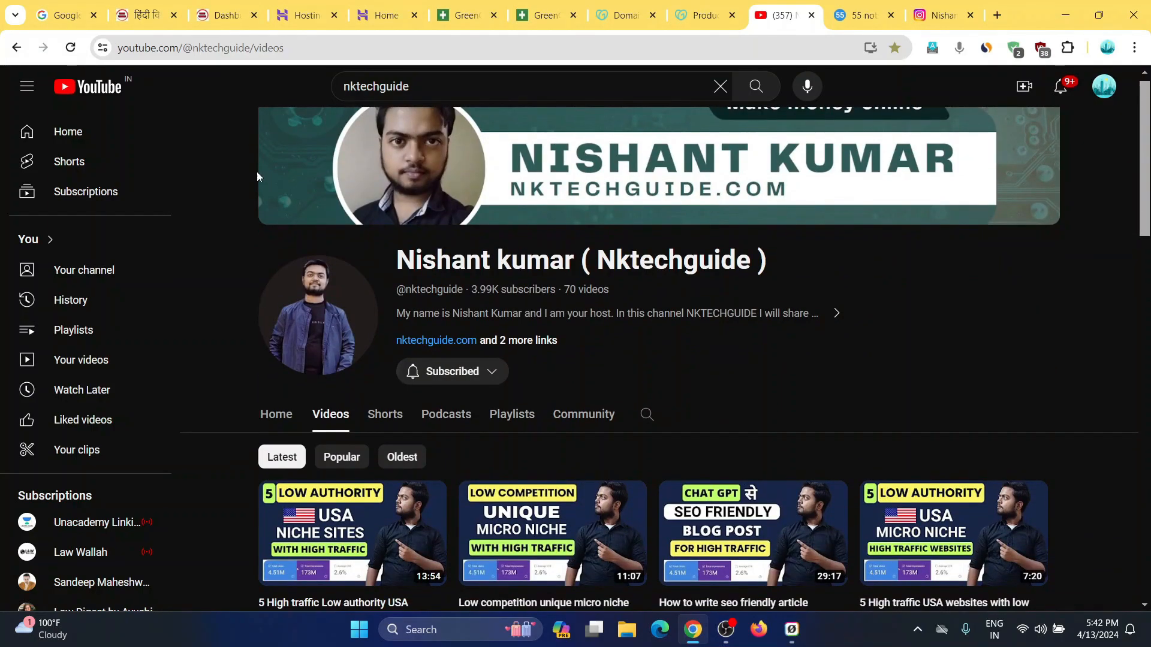
# - Look through the hindivibhag.com home page
pyautogui.click(144, 15)
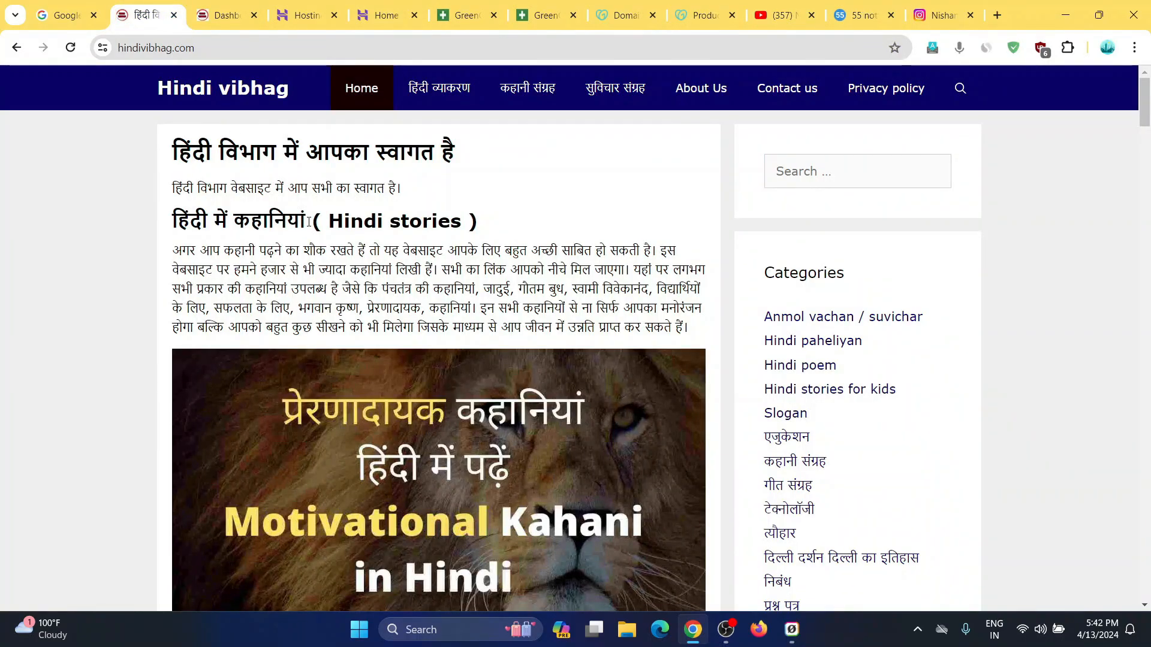
pyautogui.scroll(-20, 294, 245)
pyautogui.scroll(8, 292, 257)
pyautogui.scroll(20, 292, 256)
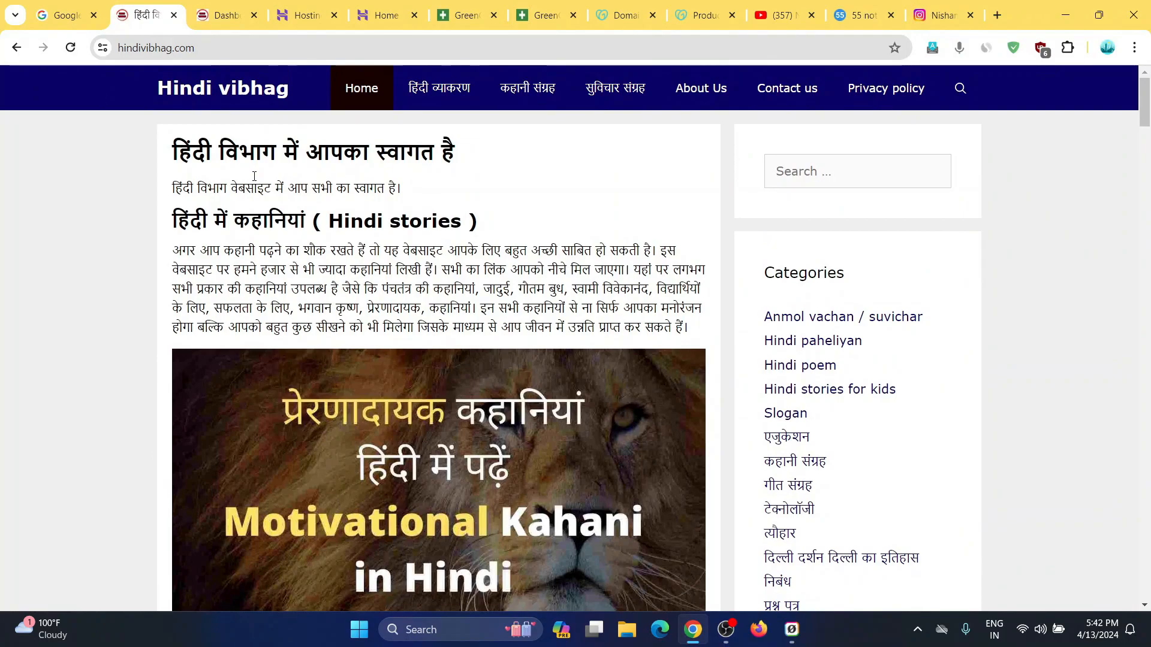
# - Reload the hindivibhag.com WordPress dashboard and look over its notices and widgets
pyautogui.click(250, 21)
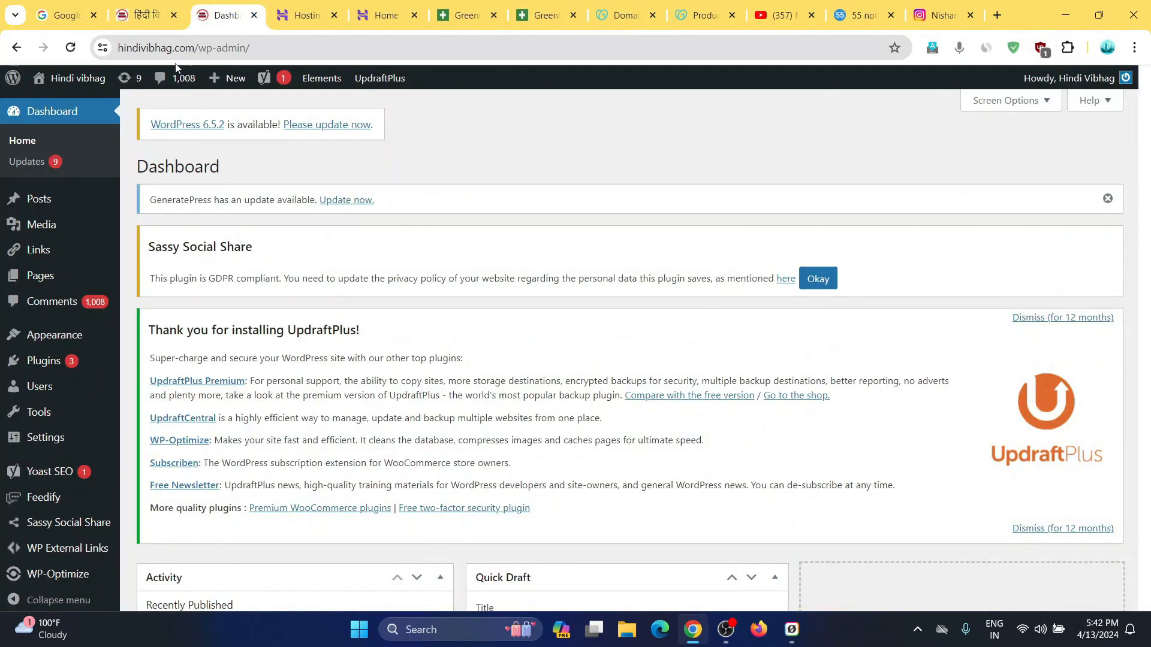
pyautogui.click(71, 48)
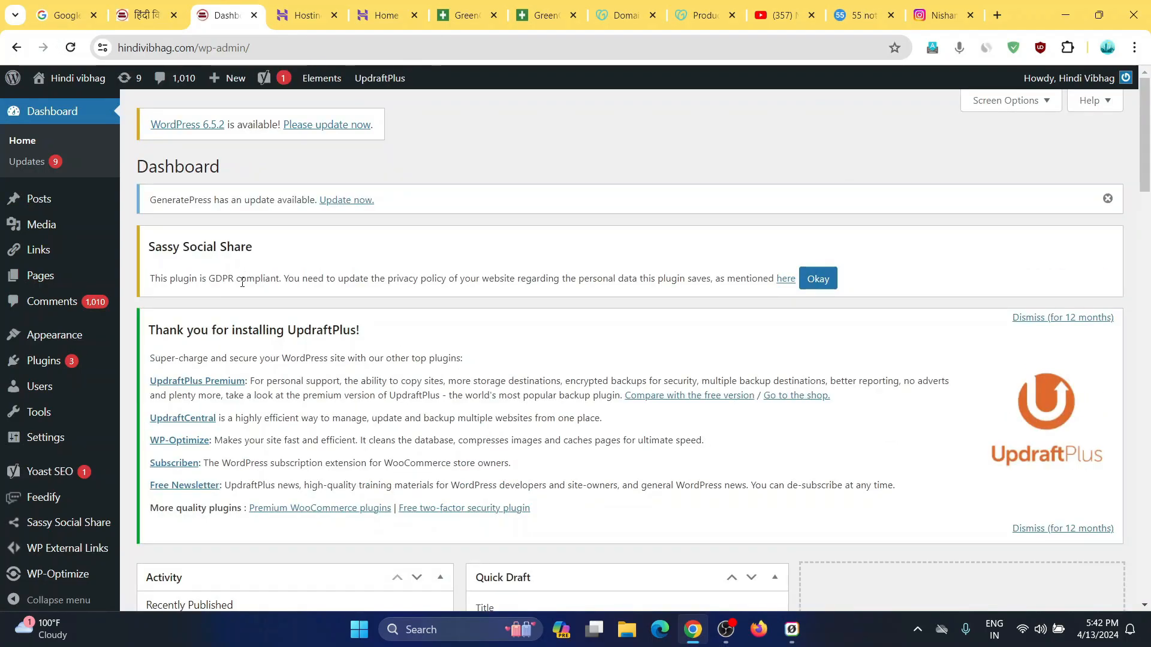
pyautogui.scroll(-3, 273, 335)
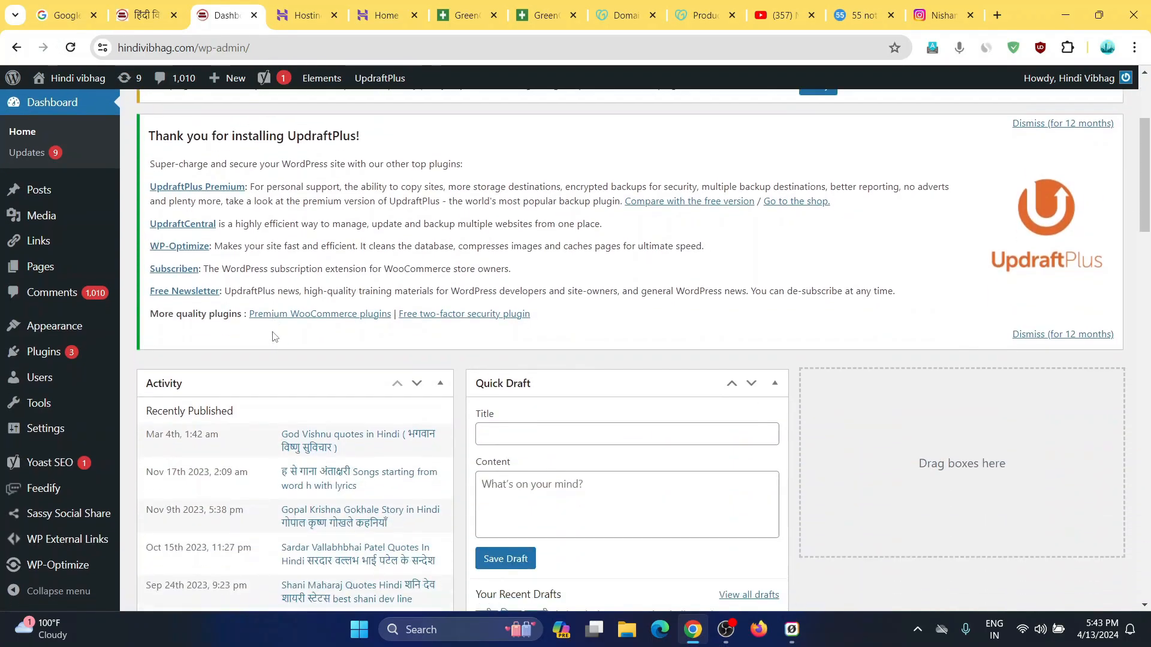
pyautogui.scroll(3, 272, 337)
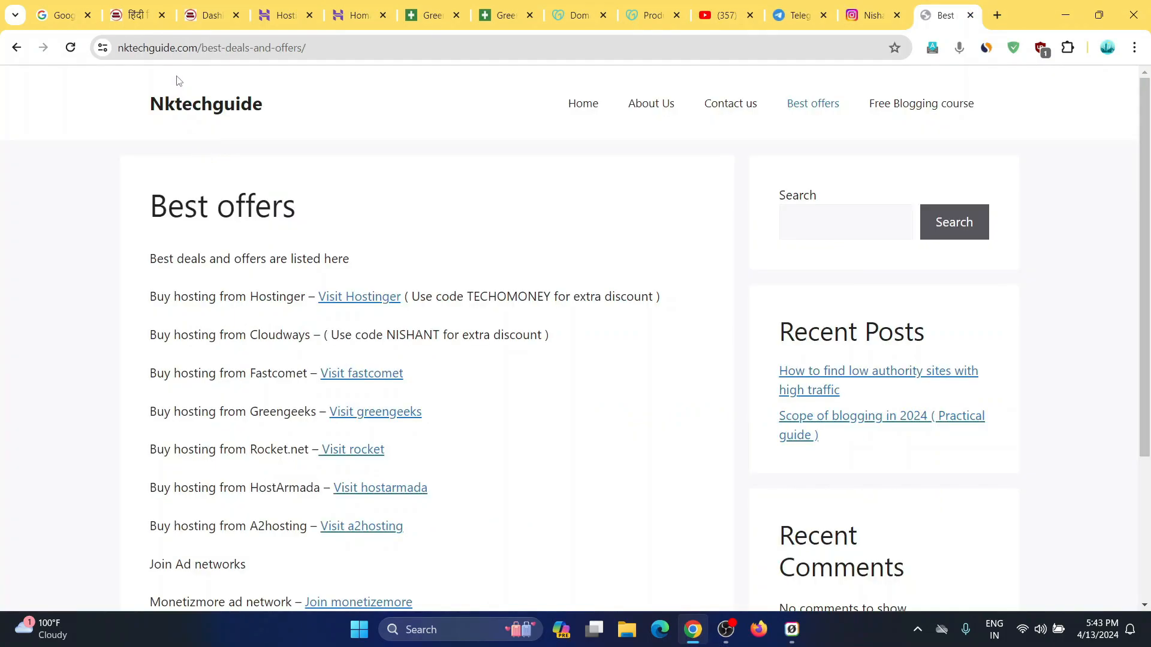
# - Look over the hosting and ad network deals on the nktechguide.com Best offers page
pyautogui.scroll(-1, 252, 163)
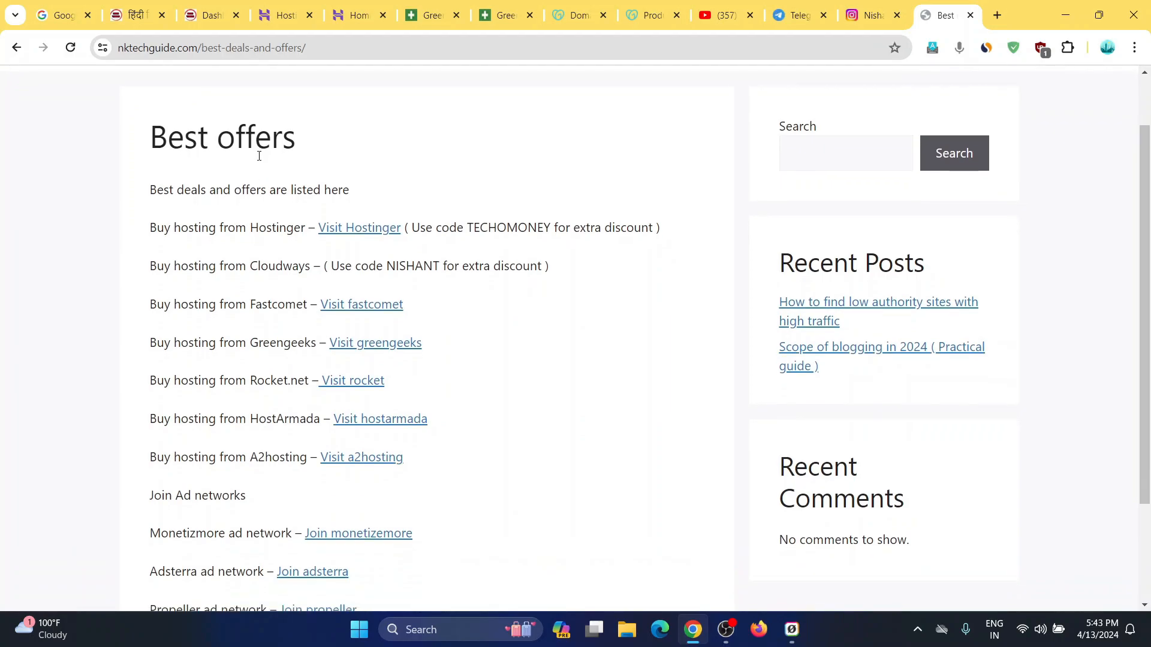
pyautogui.scroll(1, 262, 190)
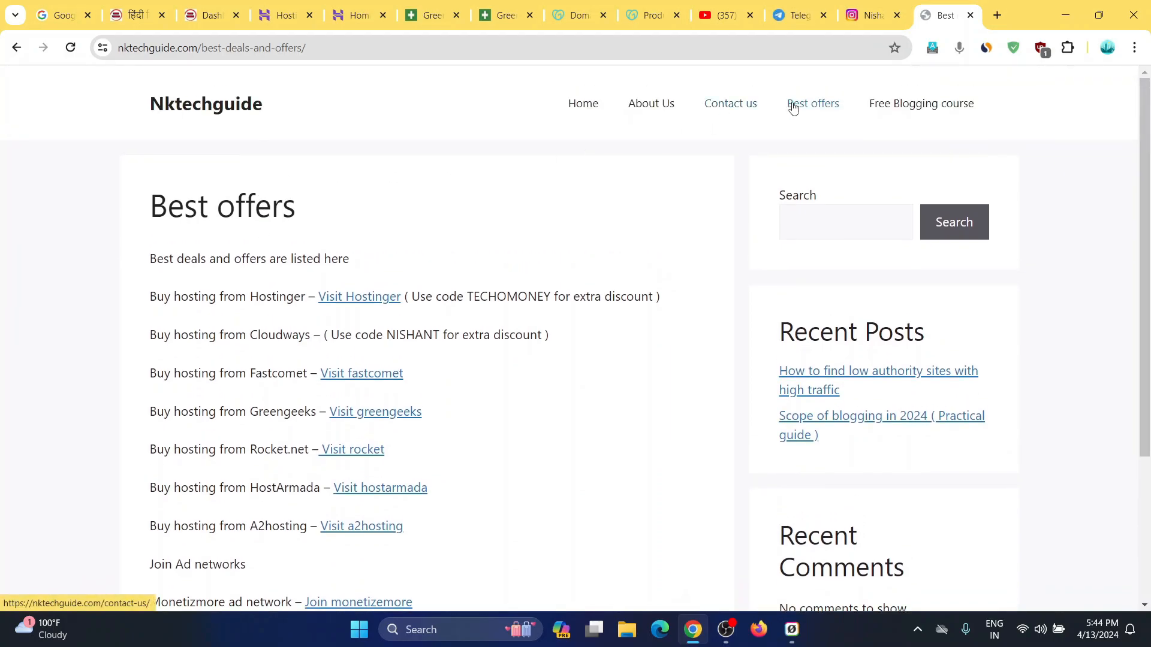
pyautogui.scroll(-2, 475, 265)
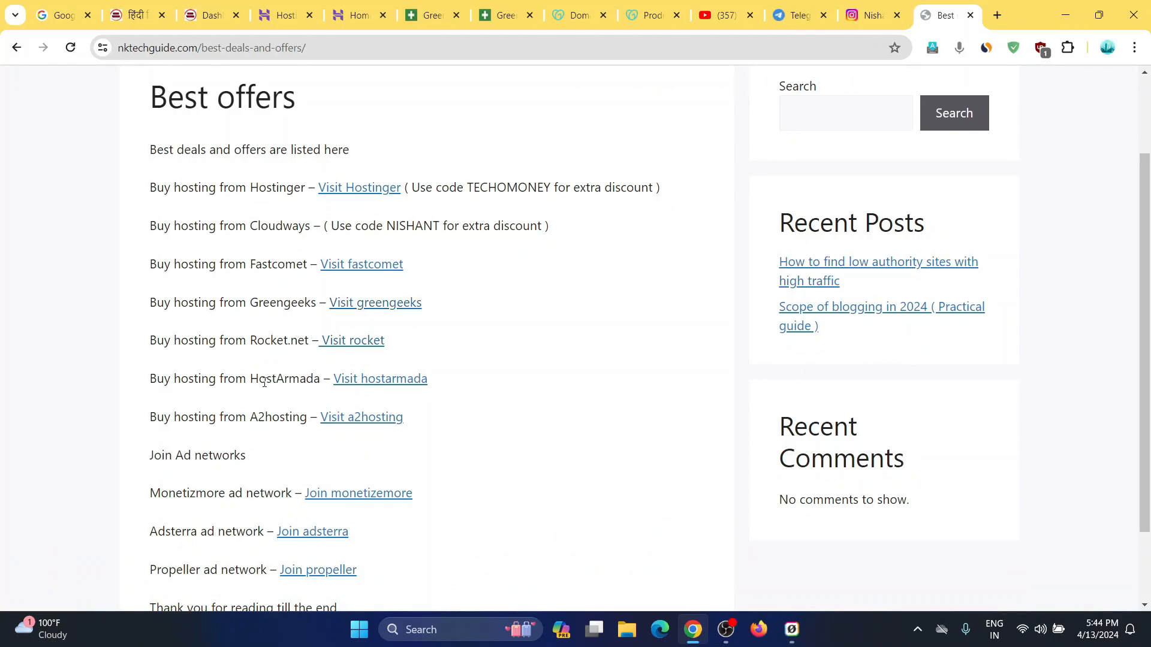
# - Update the hindivibhag.com WordPress installation to version 6.5.2
pyautogui.click(209, 15)
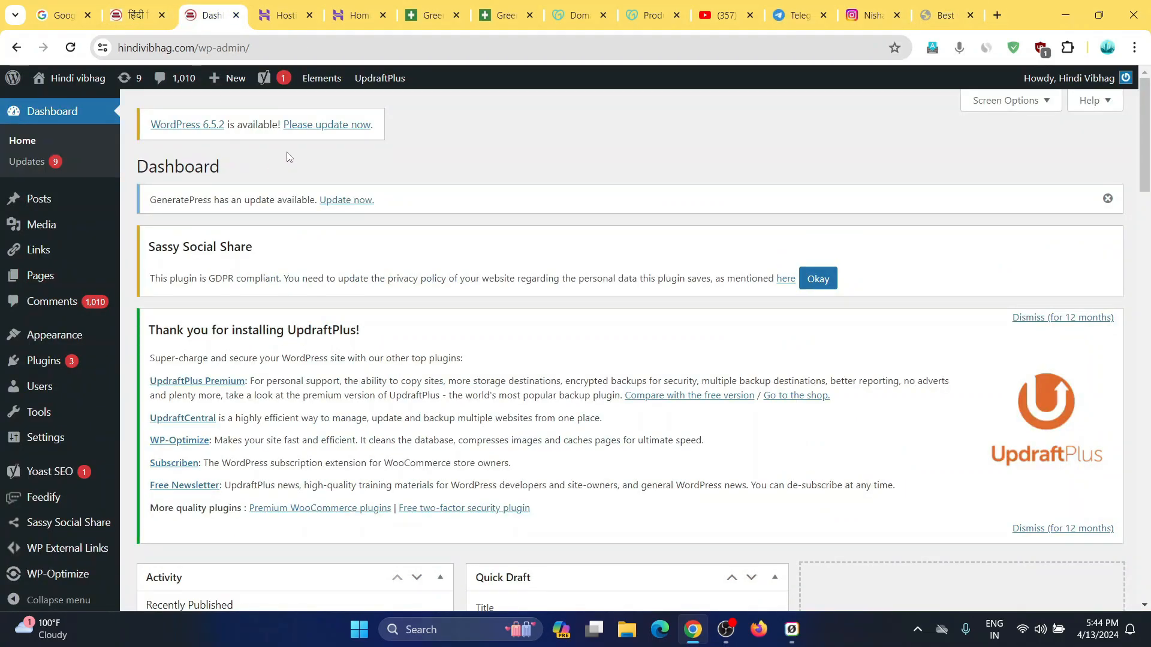
pyautogui.click(316, 128)
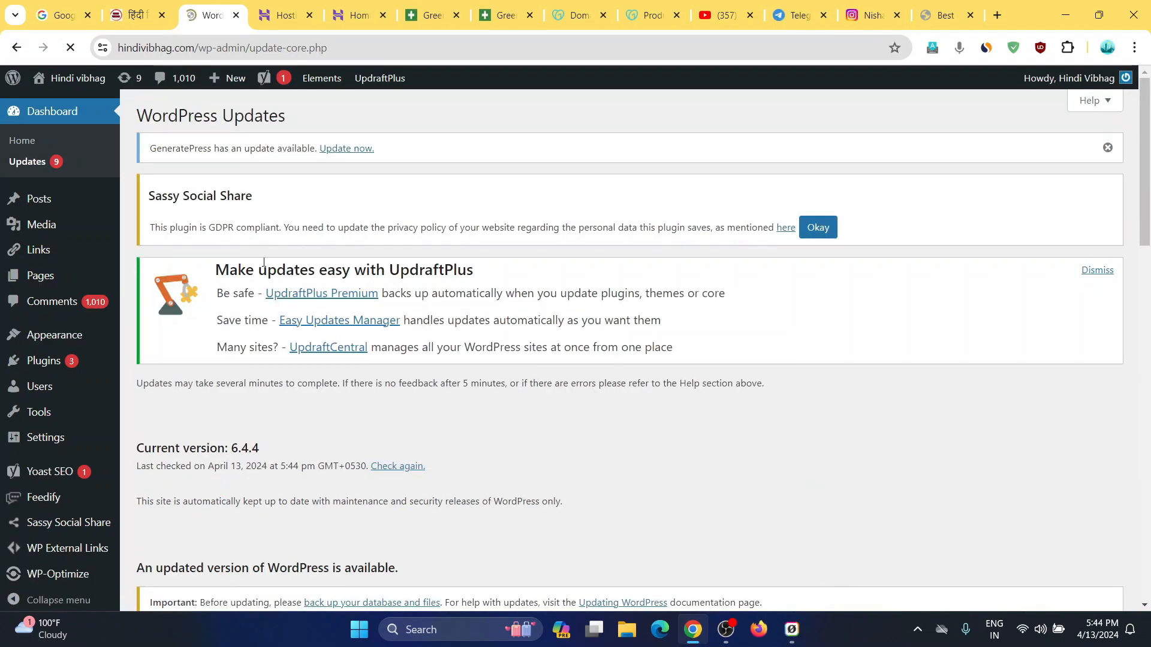
pyautogui.scroll(-5, 264, 267)
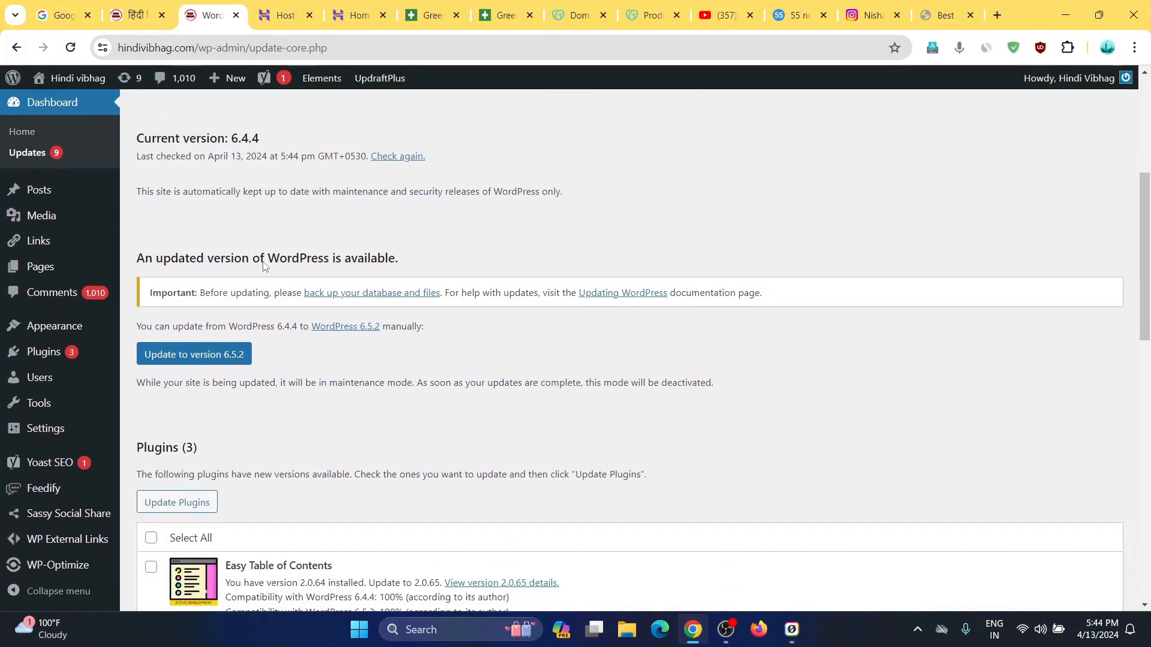
pyautogui.click(200, 354)
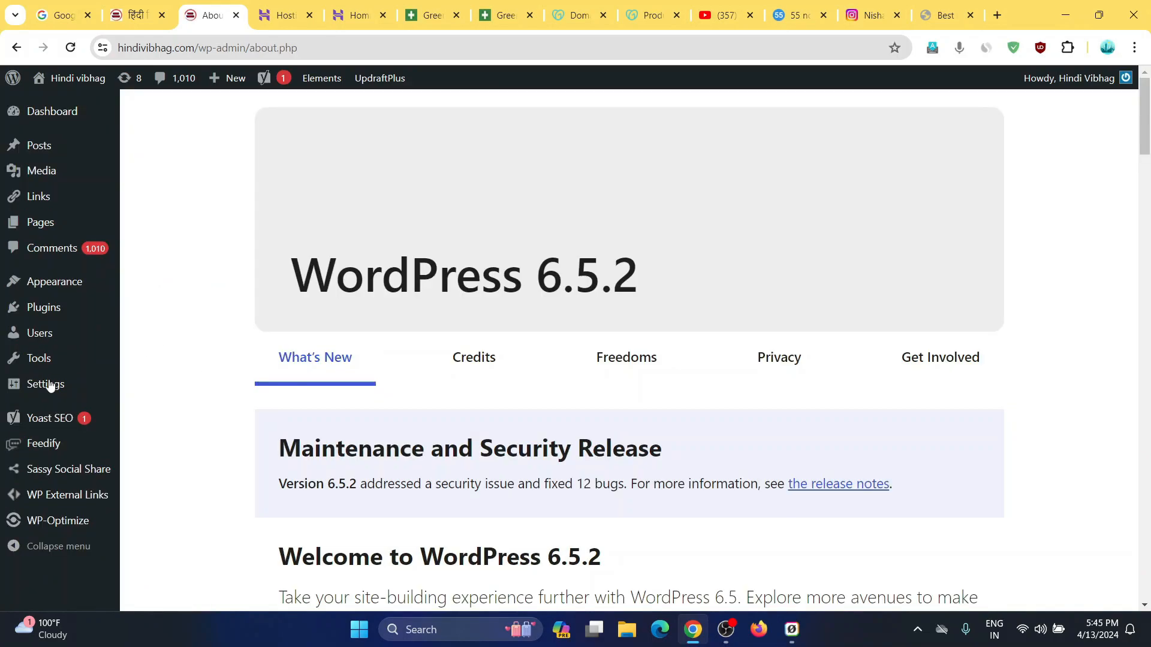
# - Update the installed Easy Table of Contents plugin to version 2.0.65
pyautogui.moveTo(65, 316)
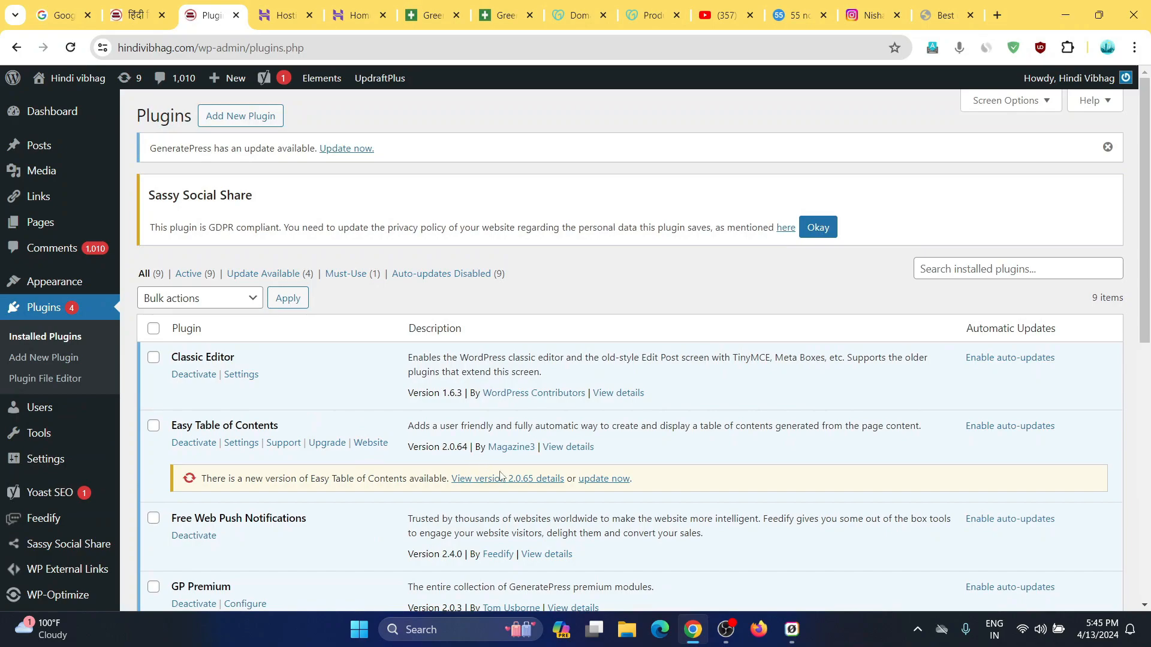
pyautogui.click(591, 479)
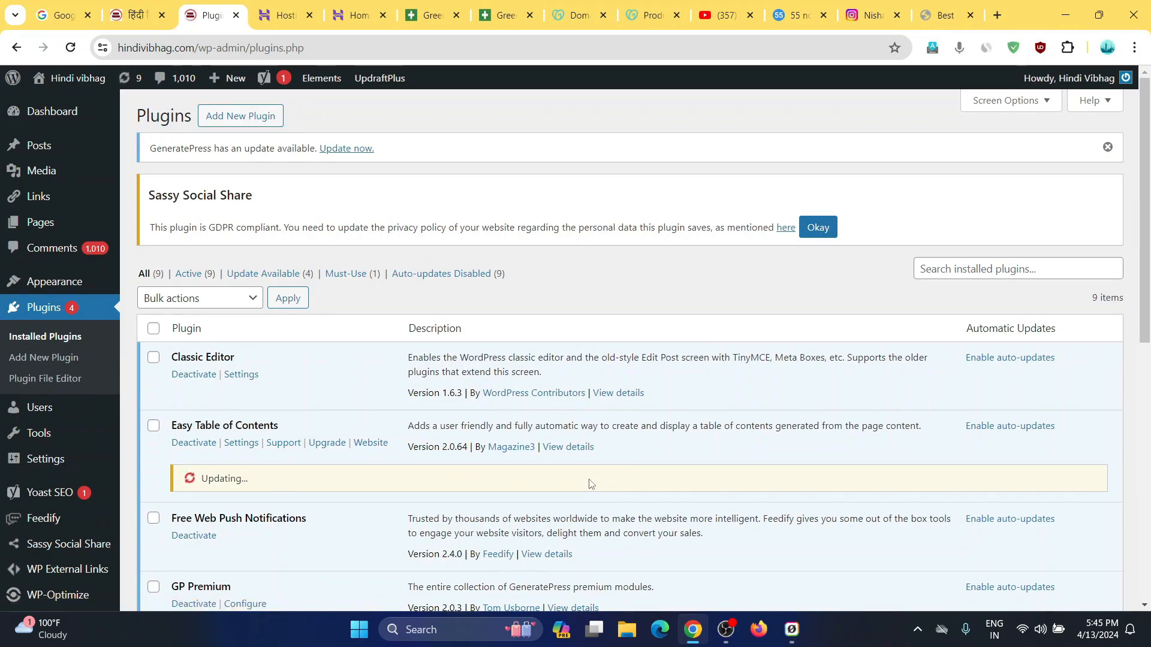
pyautogui.scroll(-9, 340, 368)
pyautogui.scroll(10, 353, 372)
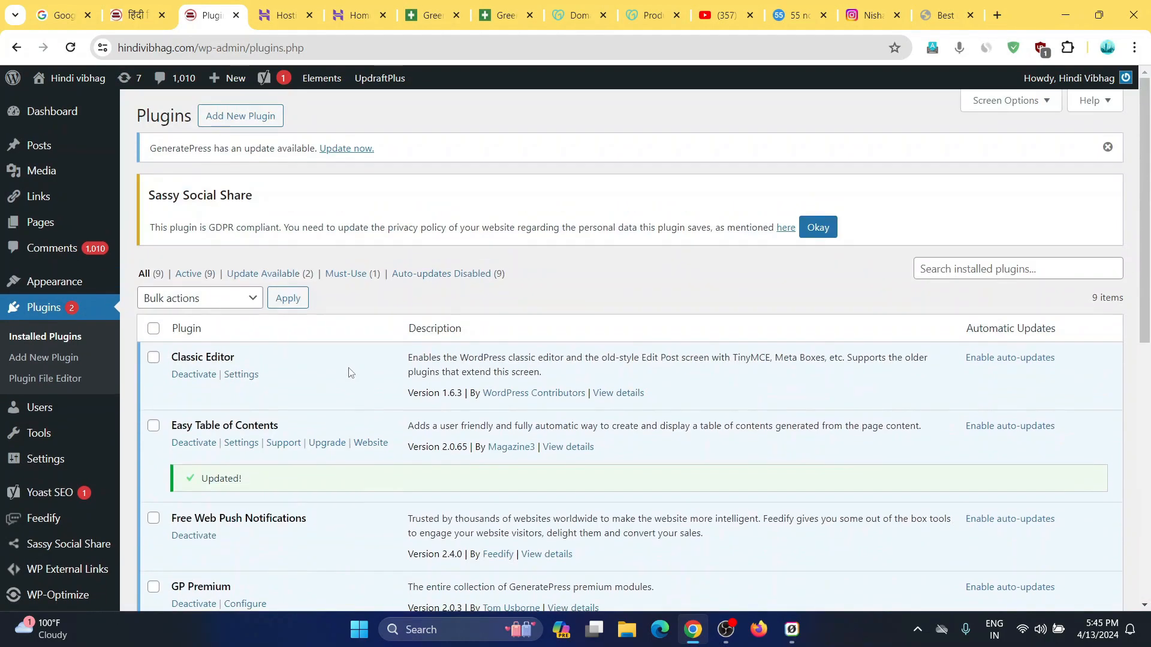
# - Search the plugins available to add for "updraft" and look over the UpdraftPlus entry
pyautogui.click(227, 116)
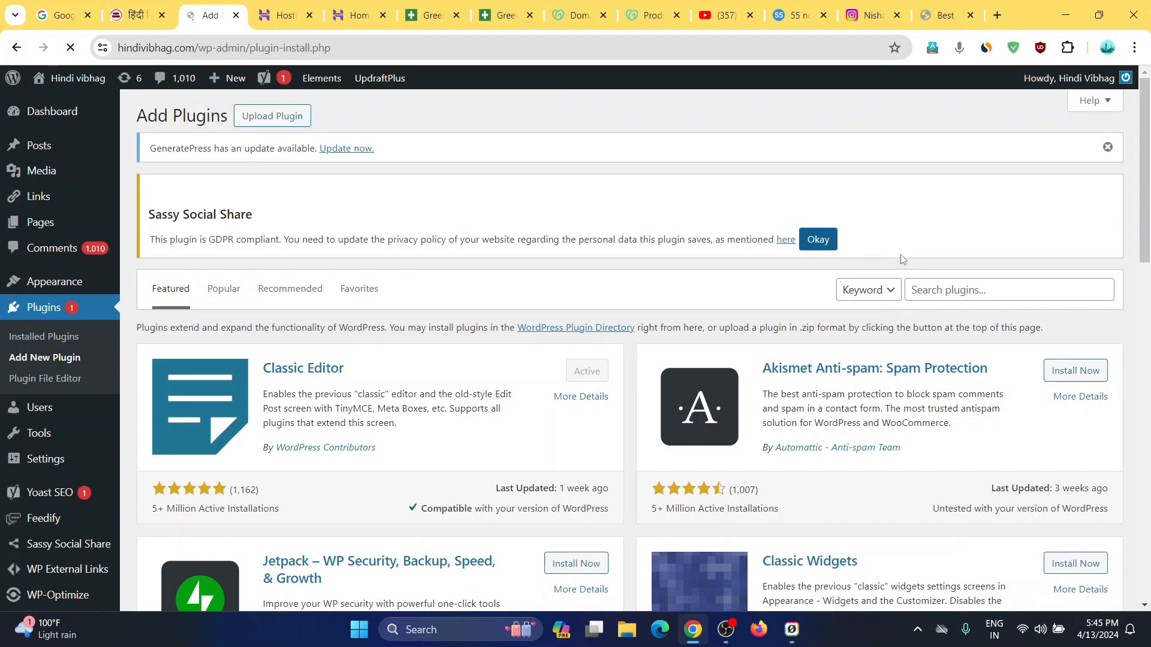
pyautogui.click(931, 286)
pyautogui.write('updraft')
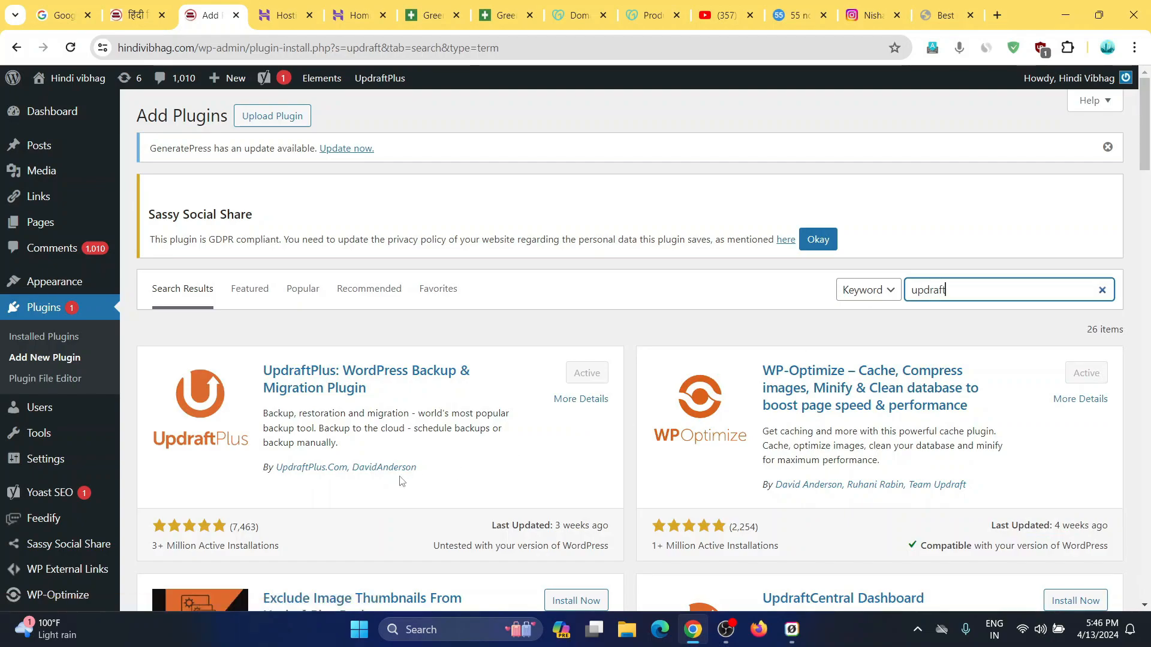
pyautogui.scroll(-1, 398, 419)
pyautogui.scroll(-1, 398, 419)
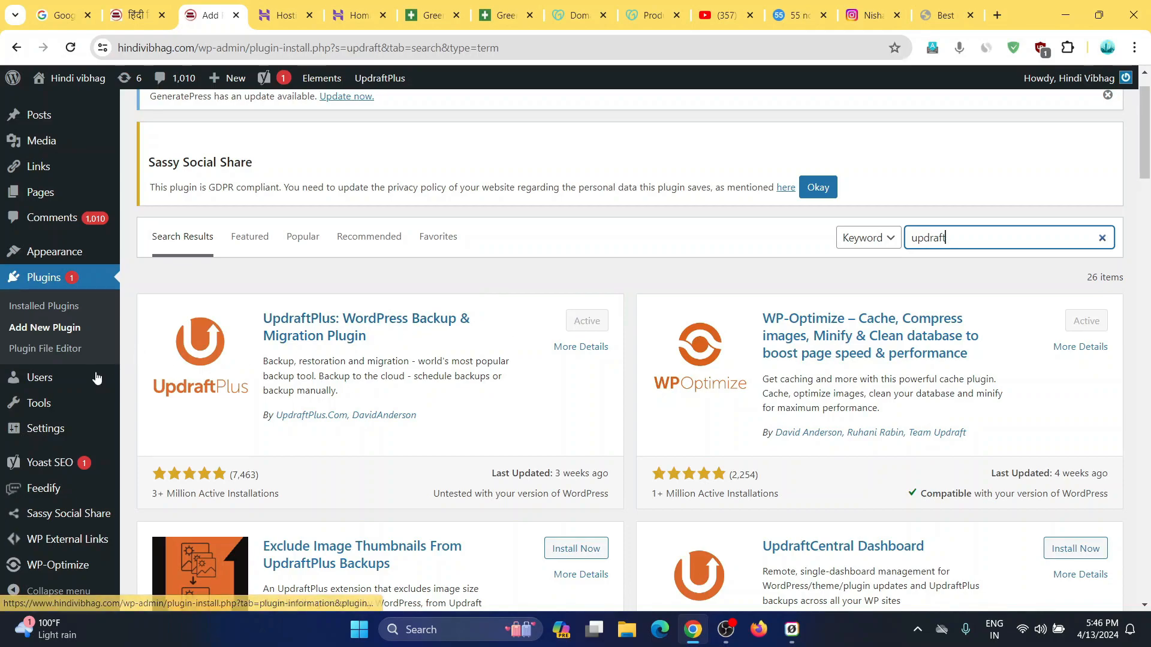
# - Open the settings of the UpdraftPlus - Backup/Restore plugin from the installed plugins
pyautogui.click(67, 283)
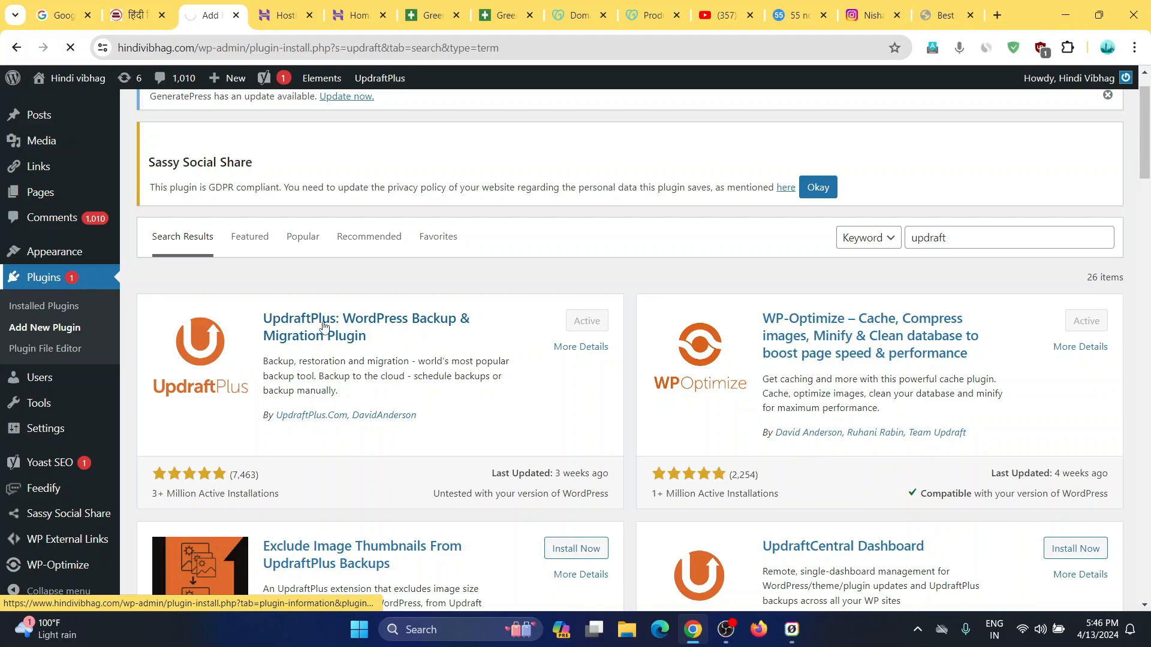
pyautogui.scroll(-4, 362, 405)
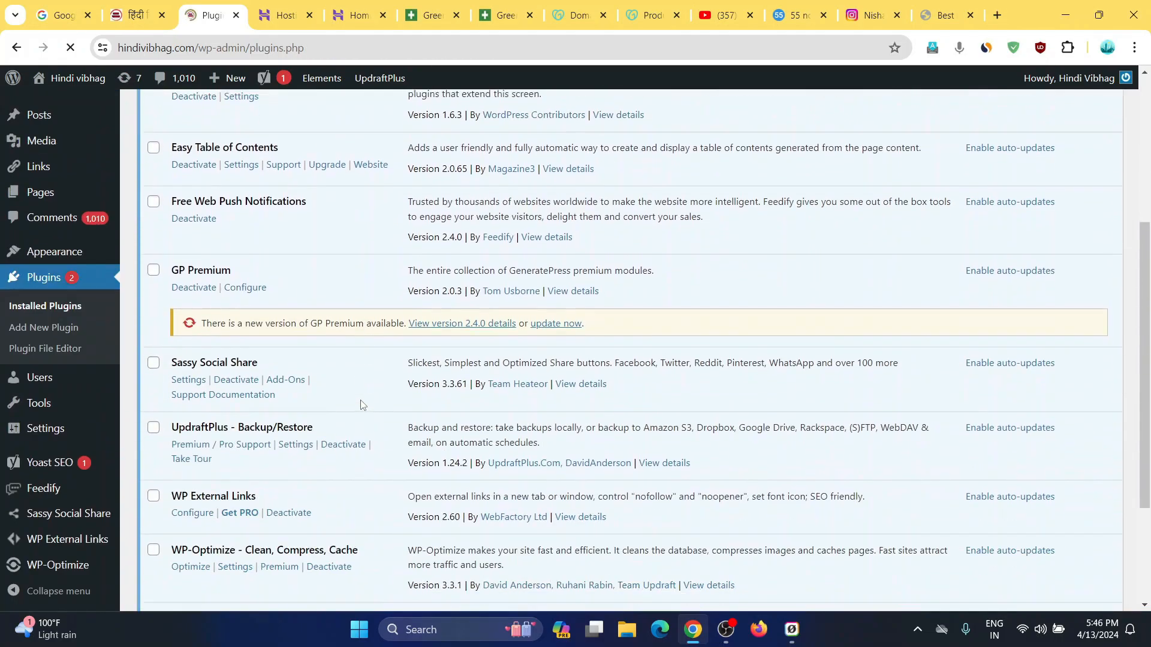
pyautogui.scroll(-3, 363, 405)
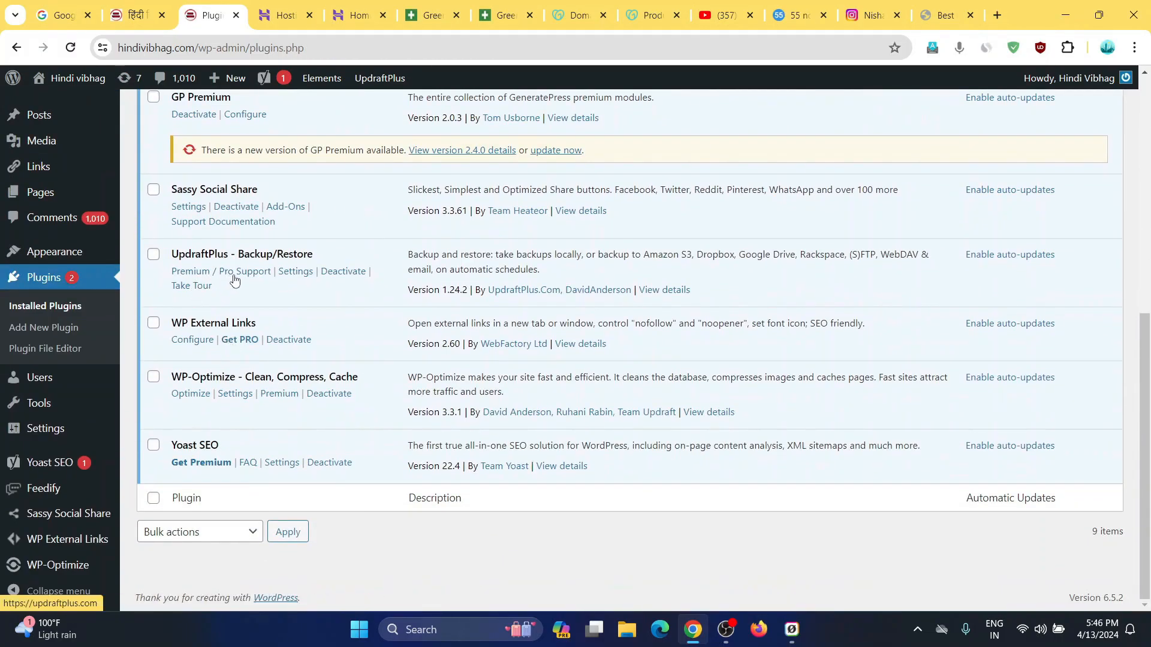
pyautogui.click(310, 274)
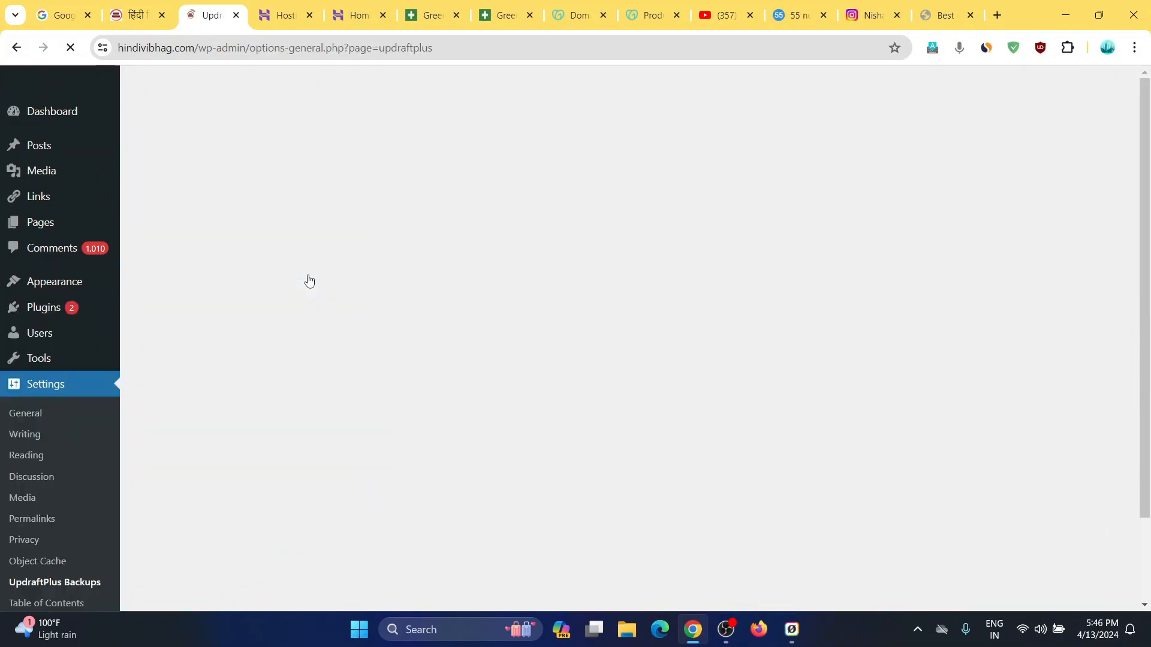
# - Try to start a new UpdraftPlus backup with database and files included, allowing it to be deleted only manually
pyautogui.scroll(-10, 310, 280)
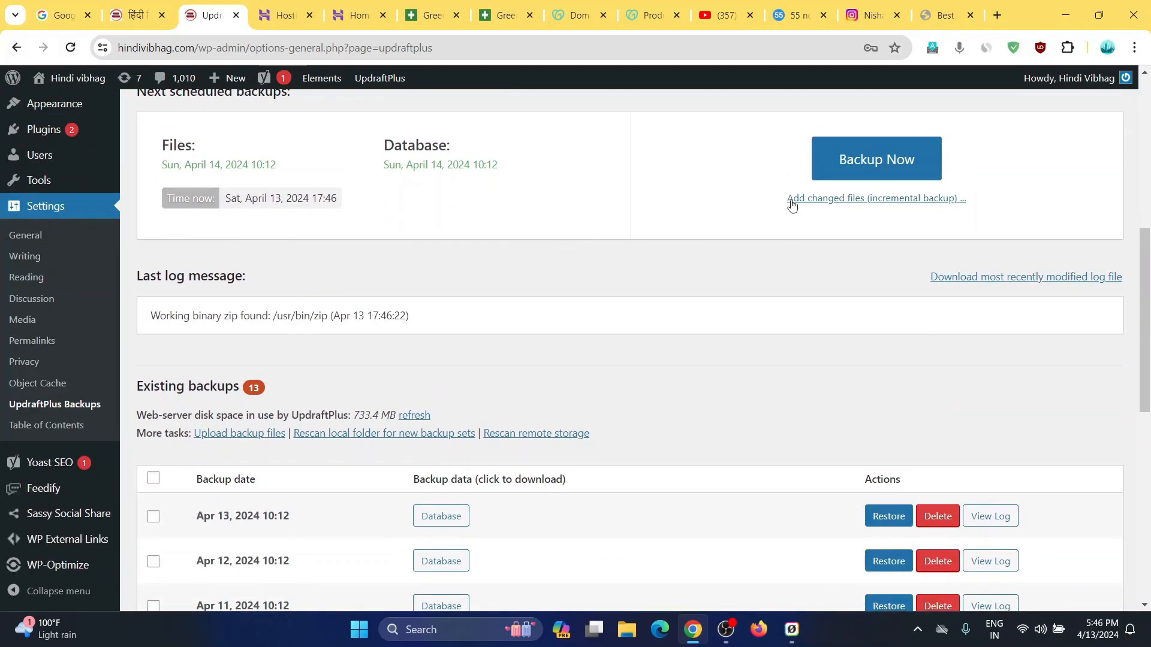
pyautogui.scroll(2, 791, 204)
pyautogui.click(852, 242)
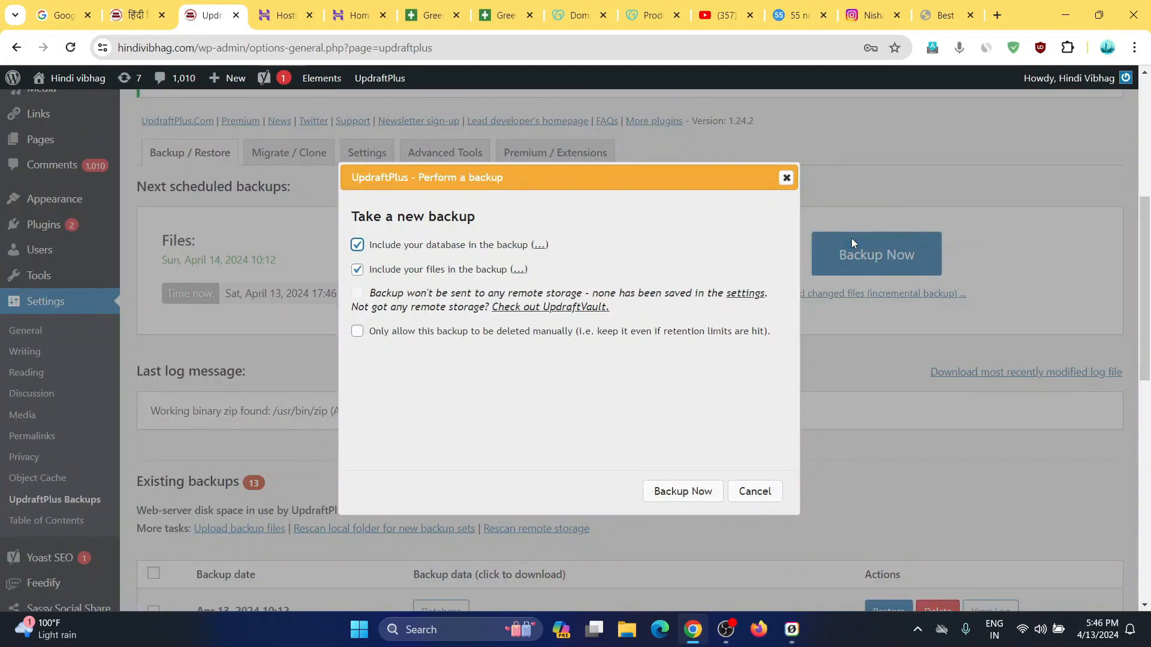
pyautogui.doubleClick(358, 270)
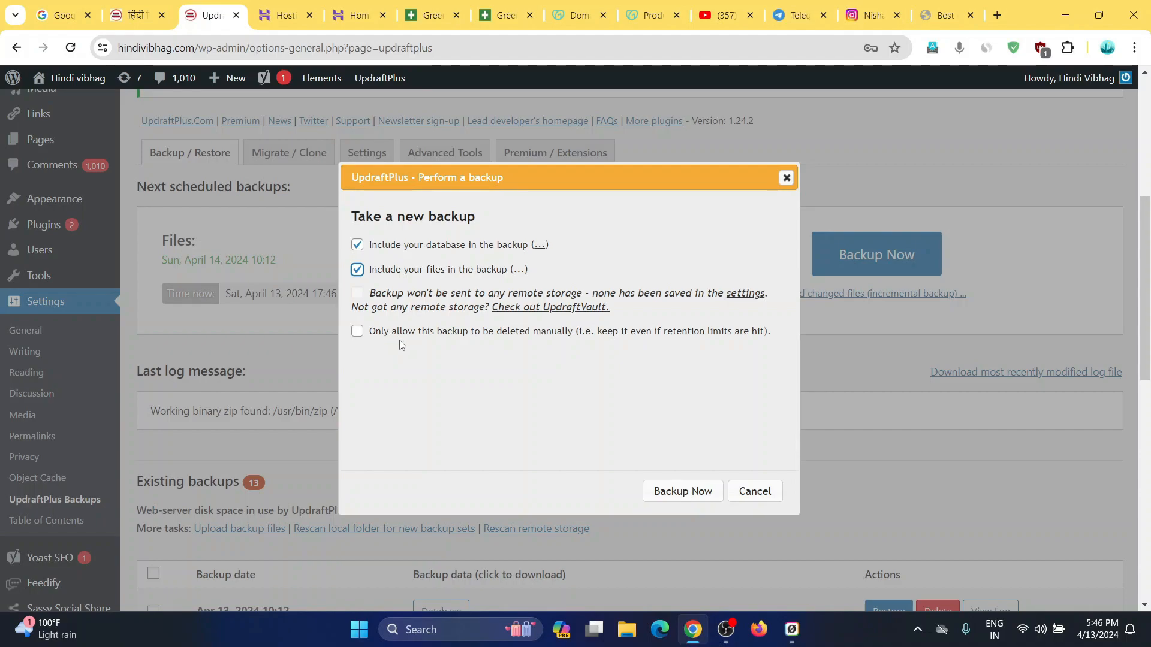
pyautogui.click(365, 336)
pyautogui.click(358, 332)
pyautogui.click(681, 490)
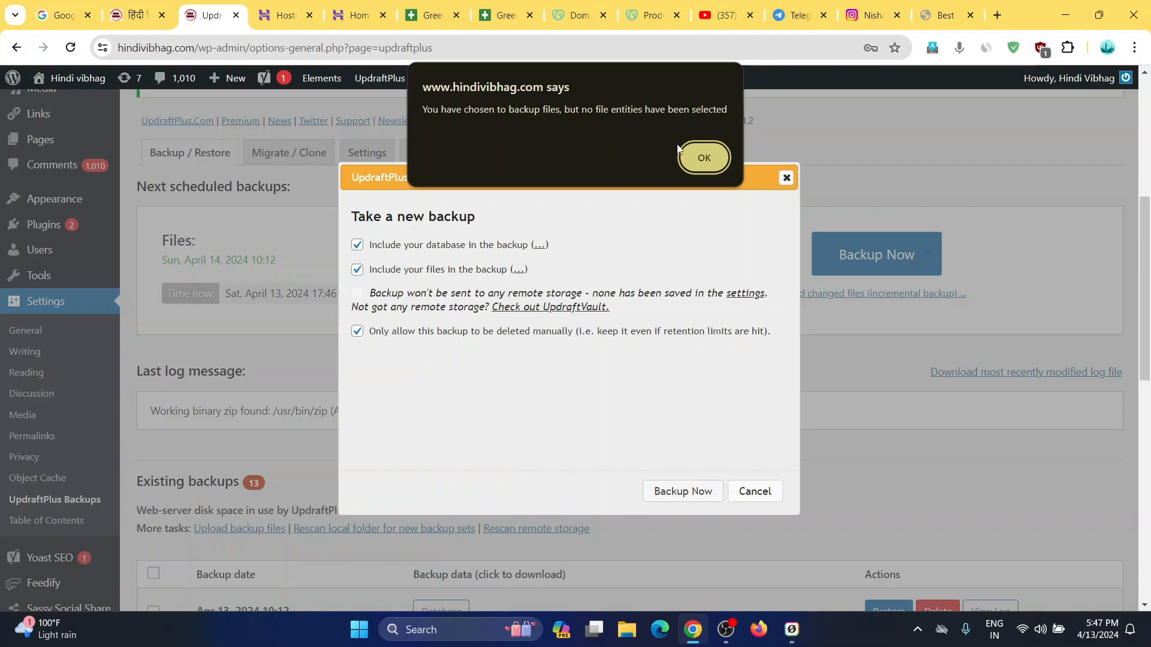
pyautogui.click(698, 159)
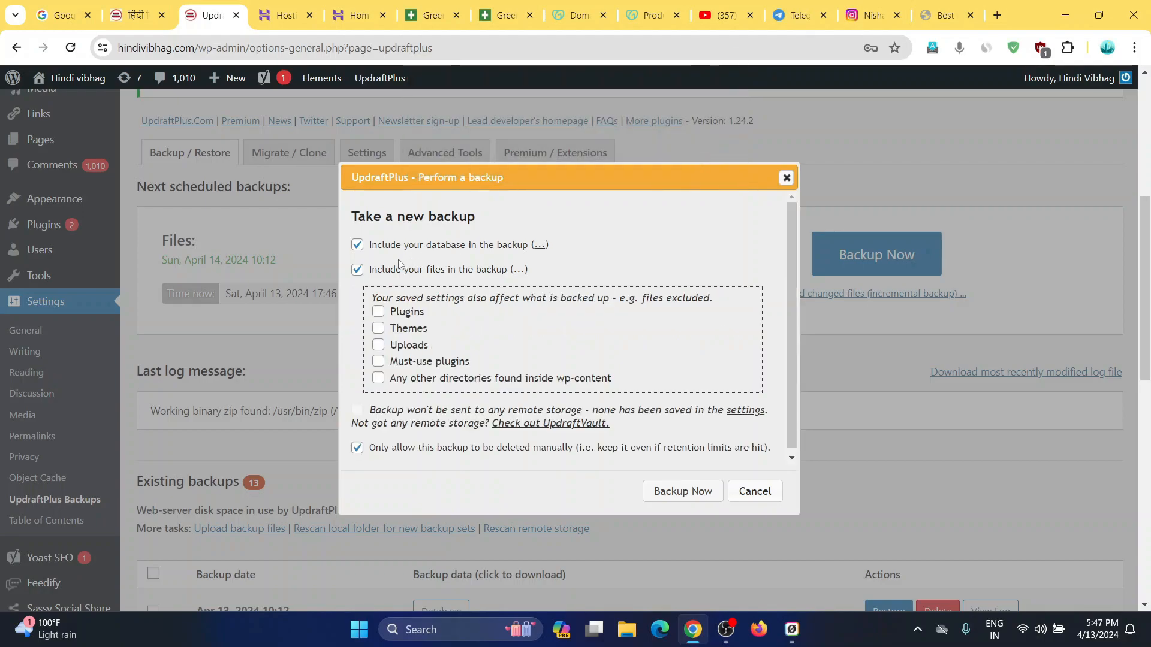
# - Include Plugins, Themes, Uploads and any other wp-content directories in the file backup, run the backup and dismiss its completion notice
pyautogui.click(379, 311)
pyautogui.click(378, 328)
pyautogui.click(378, 346)
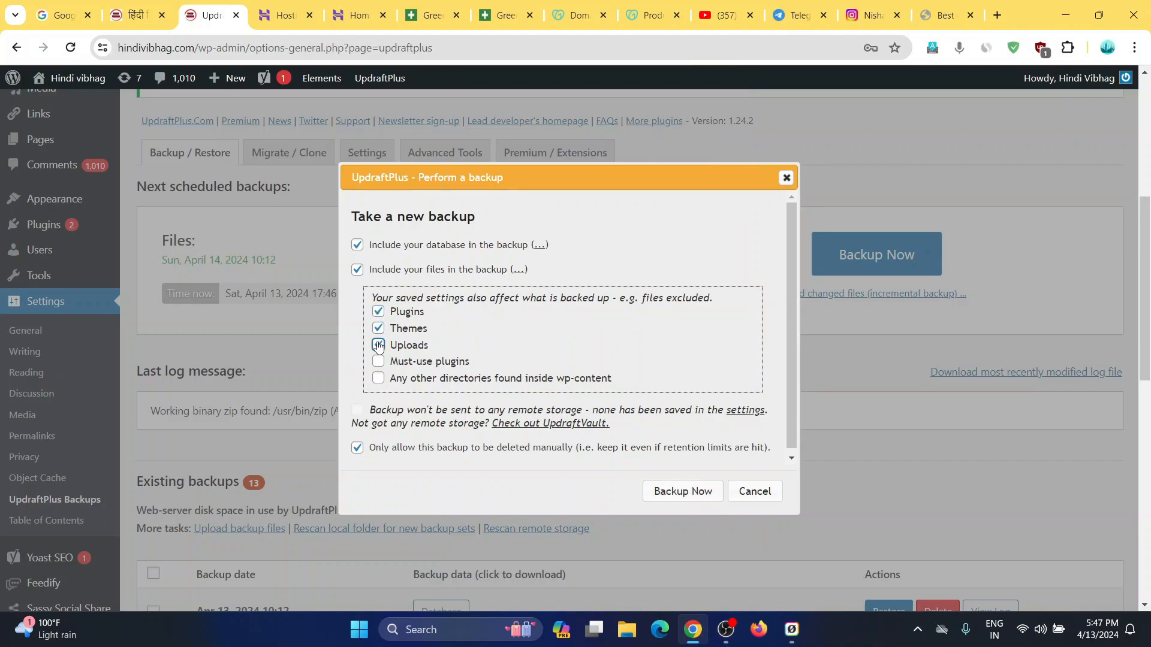
pyautogui.click(378, 379)
pyautogui.scroll(-1, 516, 373)
pyautogui.scroll(1, 418, 333)
pyautogui.click(668, 491)
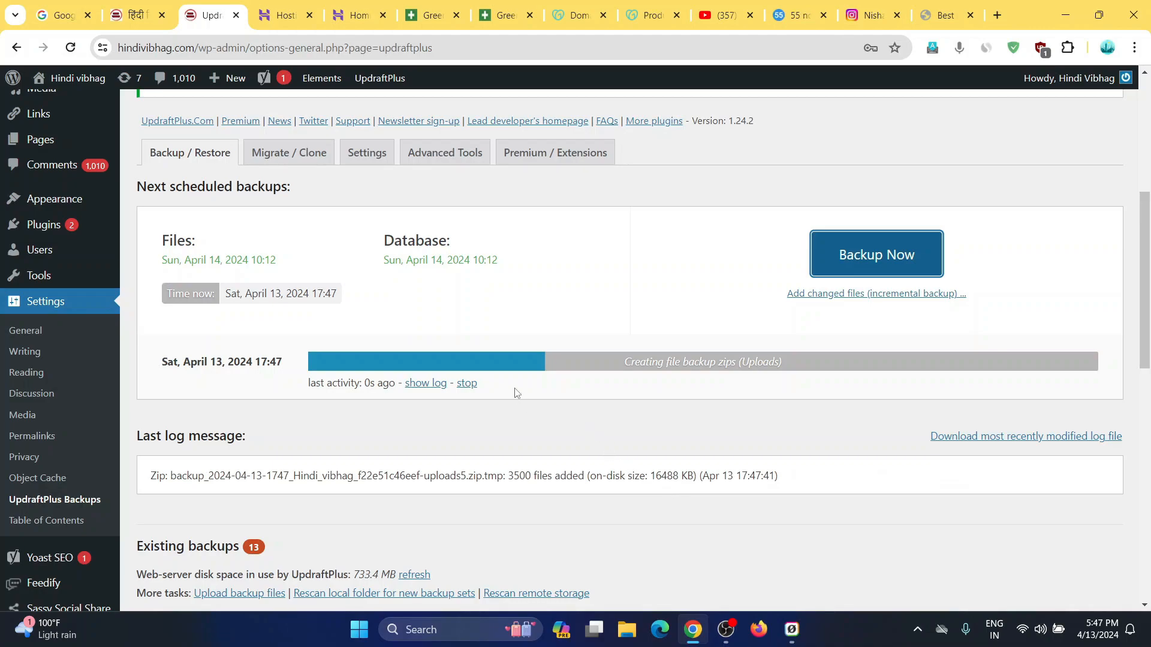
pyautogui.scroll(-2, 516, 389)
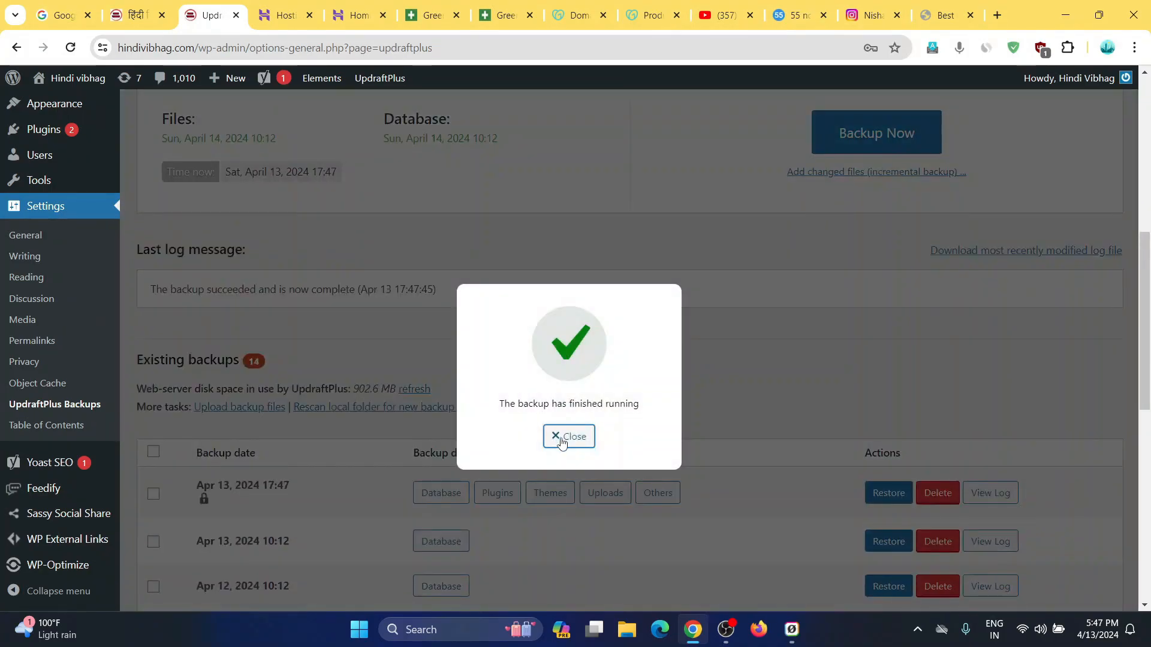
pyautogui.click(562, 442)
# - Prepare the Database, Plugins, Themes, Uploads and Others archives of the Apr 13, 2024 17:47 backup for download
pyautogui.scroll(-1, 562, 442)
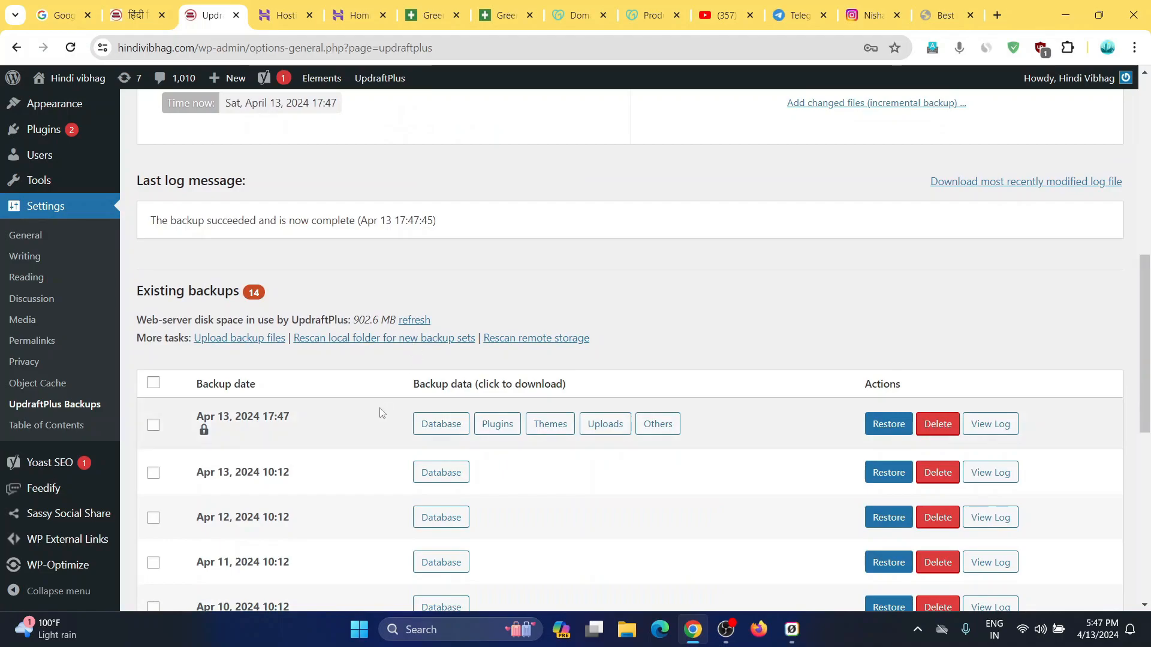
pyautogui.click(428, 429)
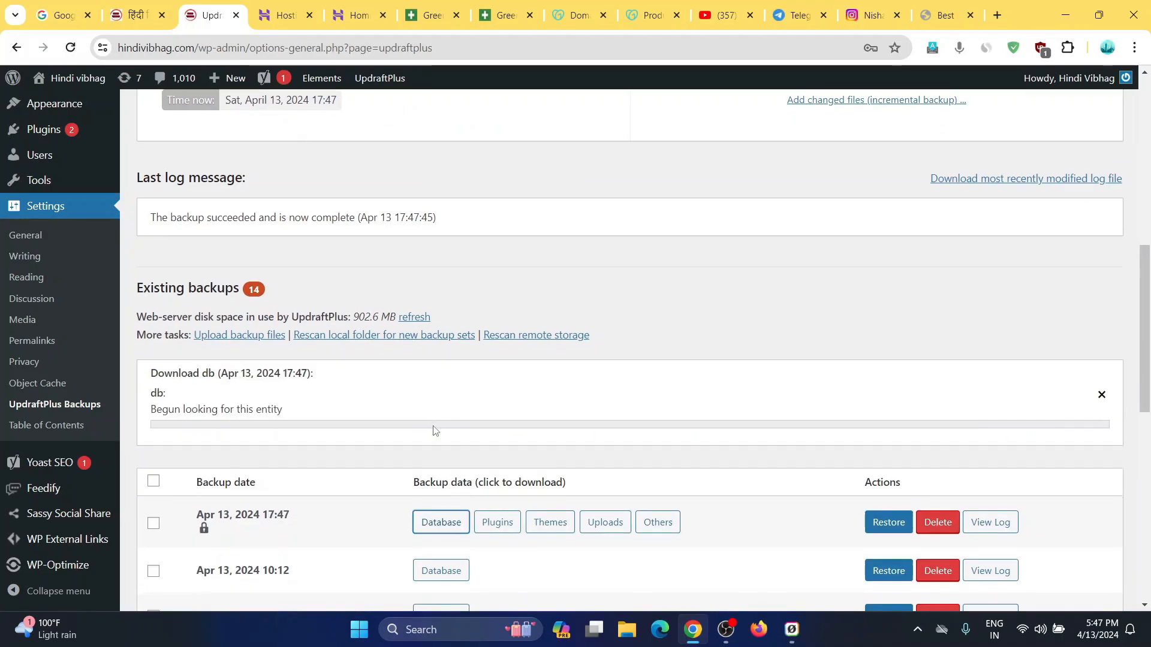
pyautogui.scroll(-3, 434, 429)
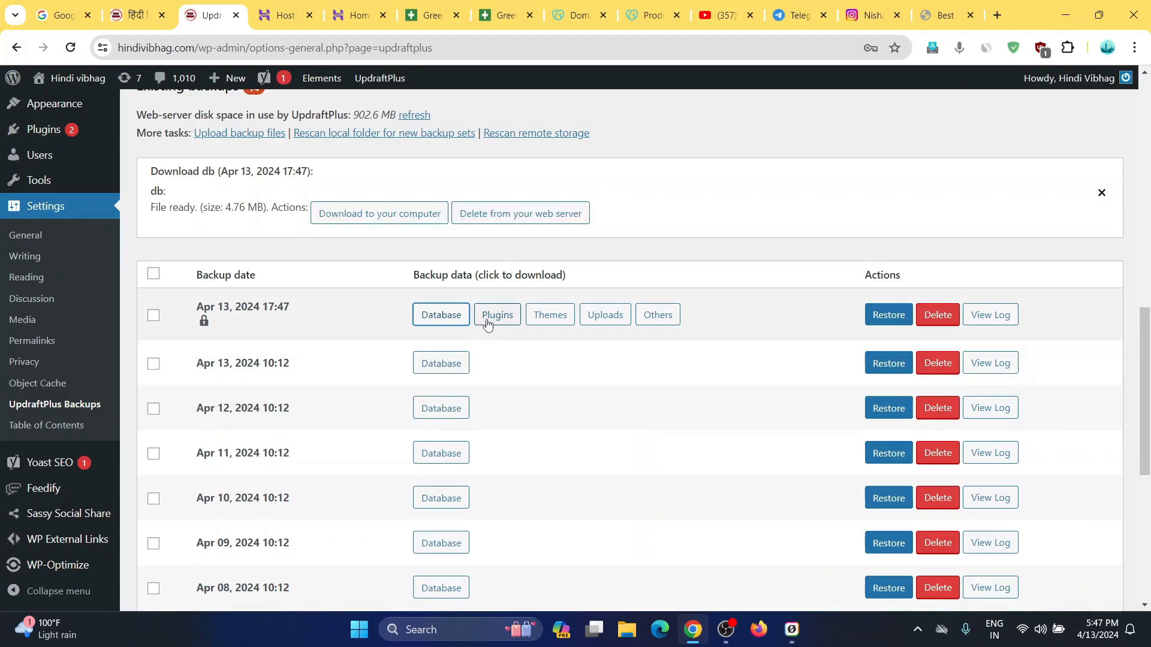
pyautogui.click(488, 320)
pyautogui.scroll(-2, 502, 369)
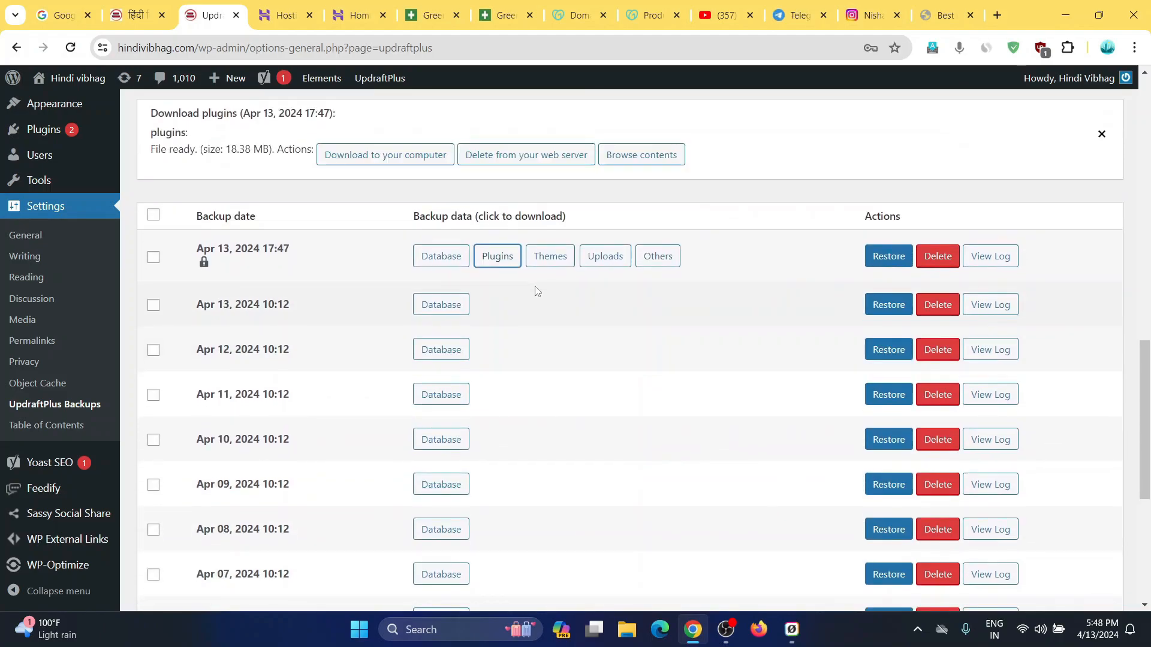
pyautogui.click(540, 269)
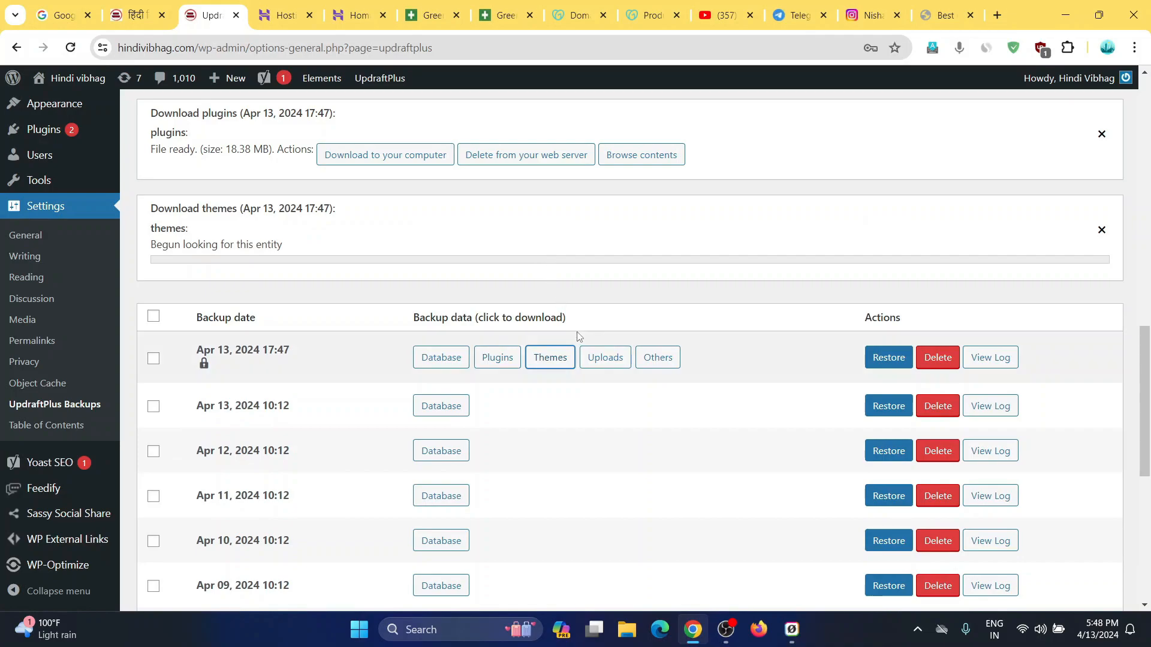
pyautogui.click(602, 355)
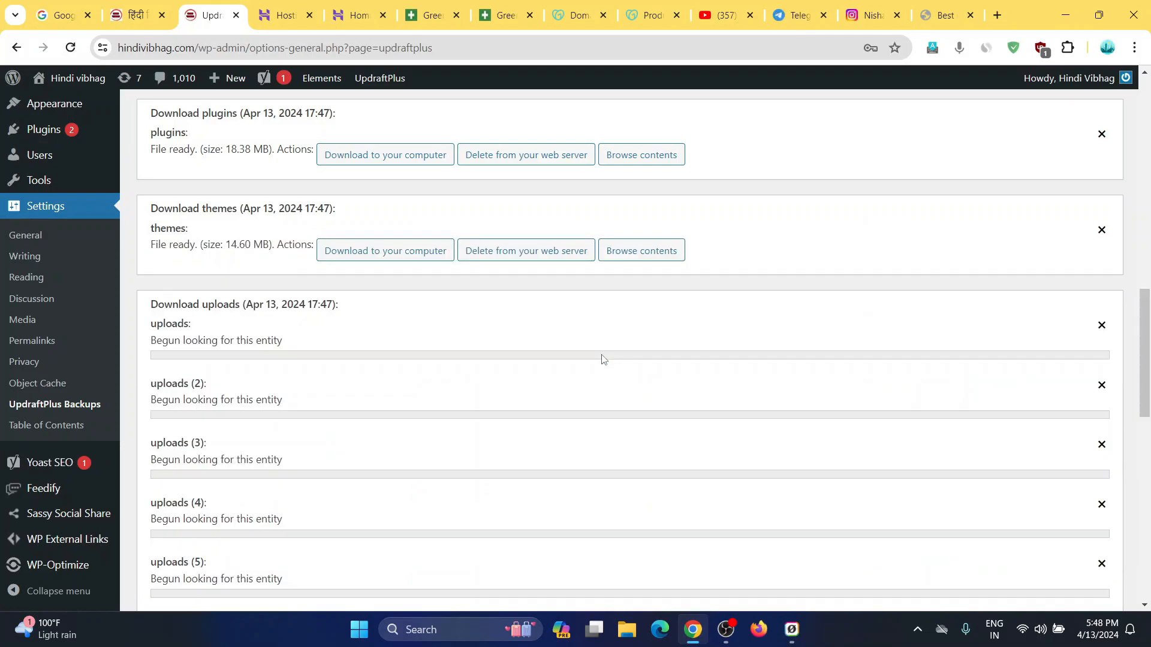
pyautogui.scroll(-6, 602, 359)
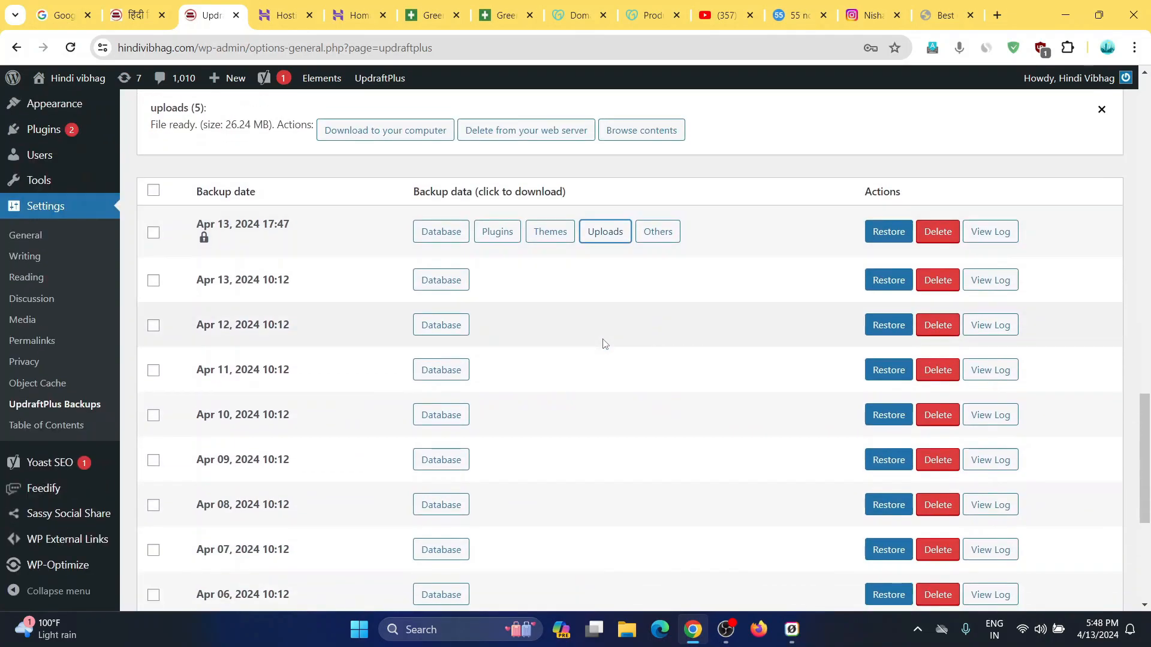
pyautogui.click(645, 239)
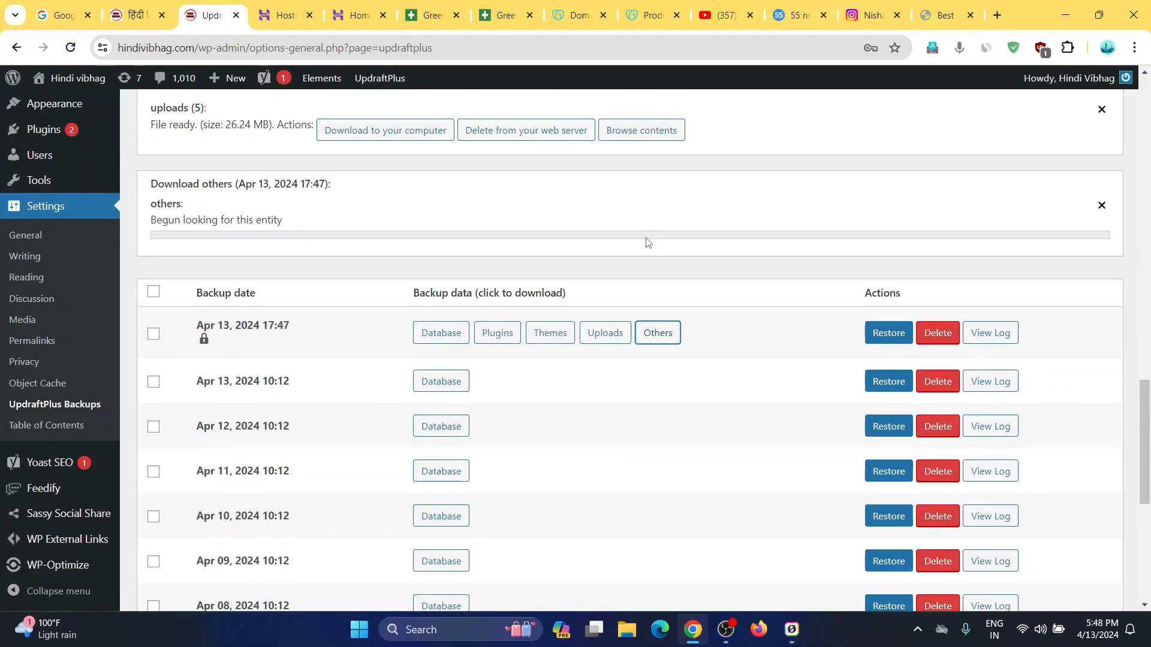
# - Download the prepared db, plugins and themes archives of the Apr 13, 2024 17:47 backup to the computer
pyautogui.scroll(15, 646, 244)
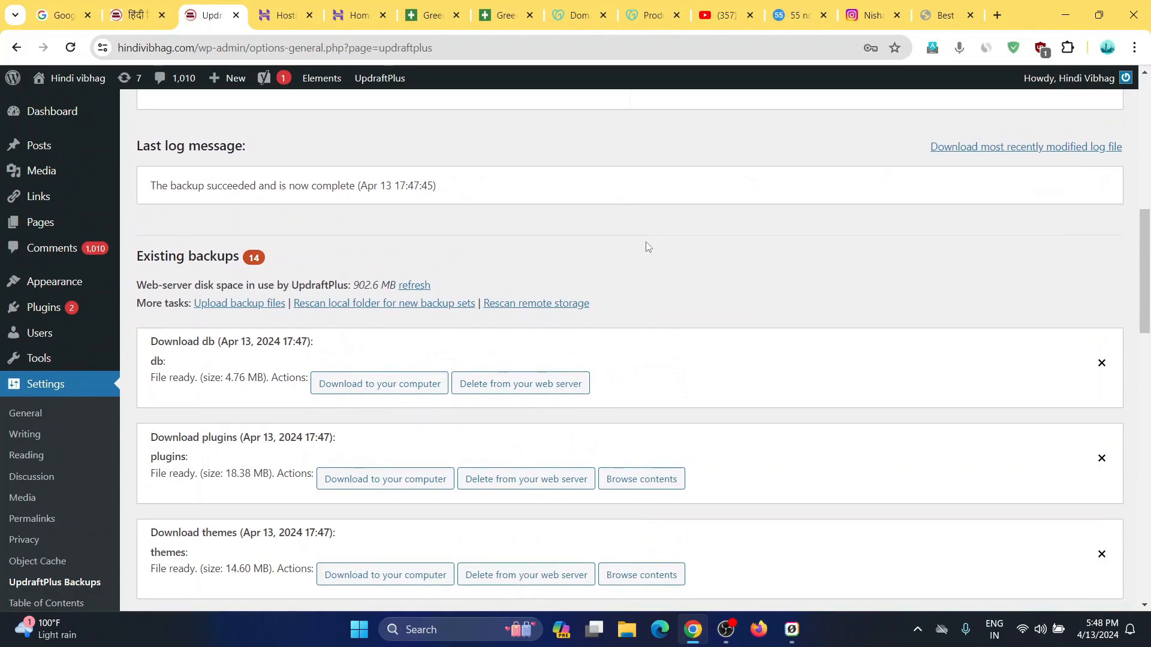
pyautogui.scroll(-3, 646, 246)
pyautogui.scroll(12, 646, 246)
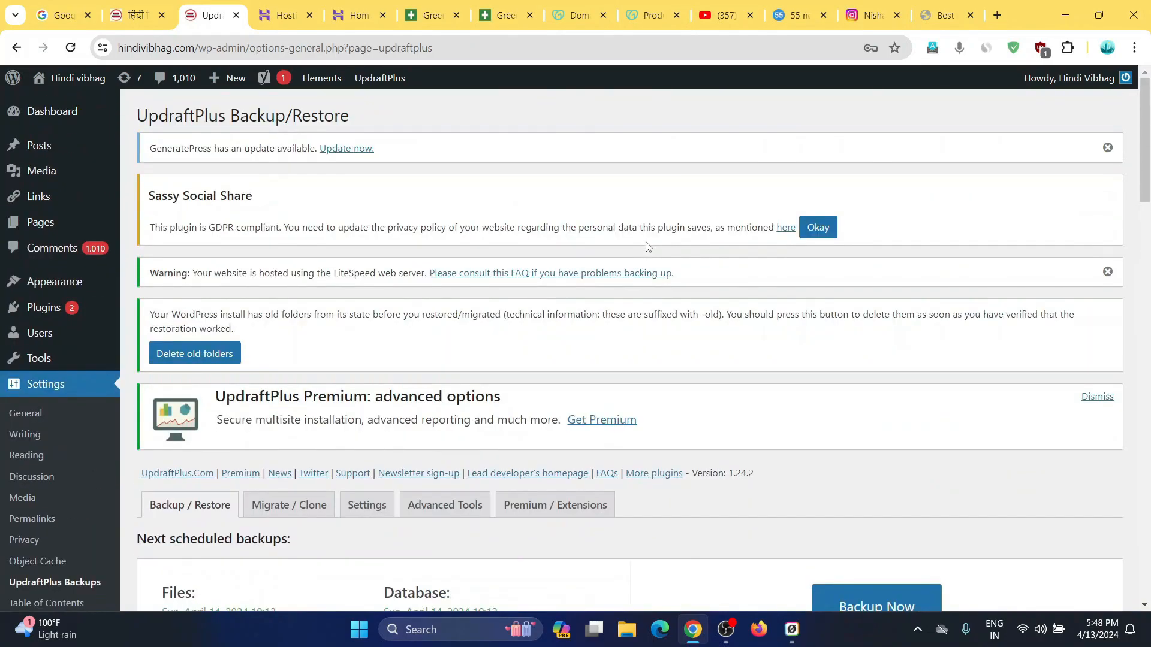
pyautogui.scroll(-12, 647, 246)
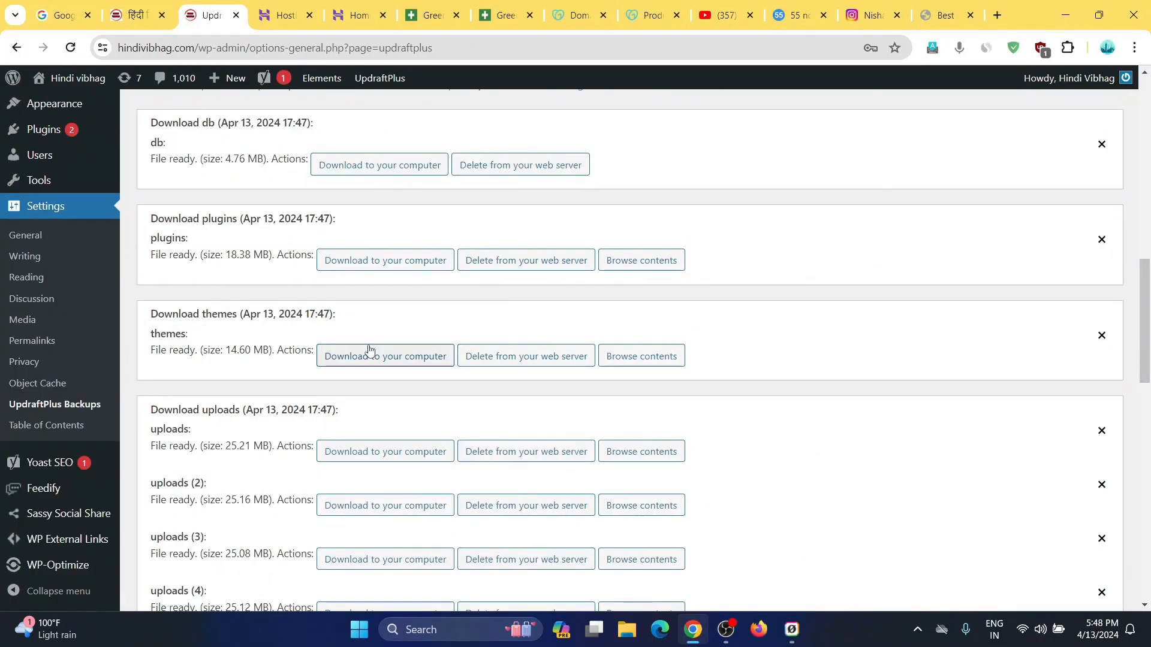
pyautogui.click(380, 167)
pyautogui.click(352, 259)
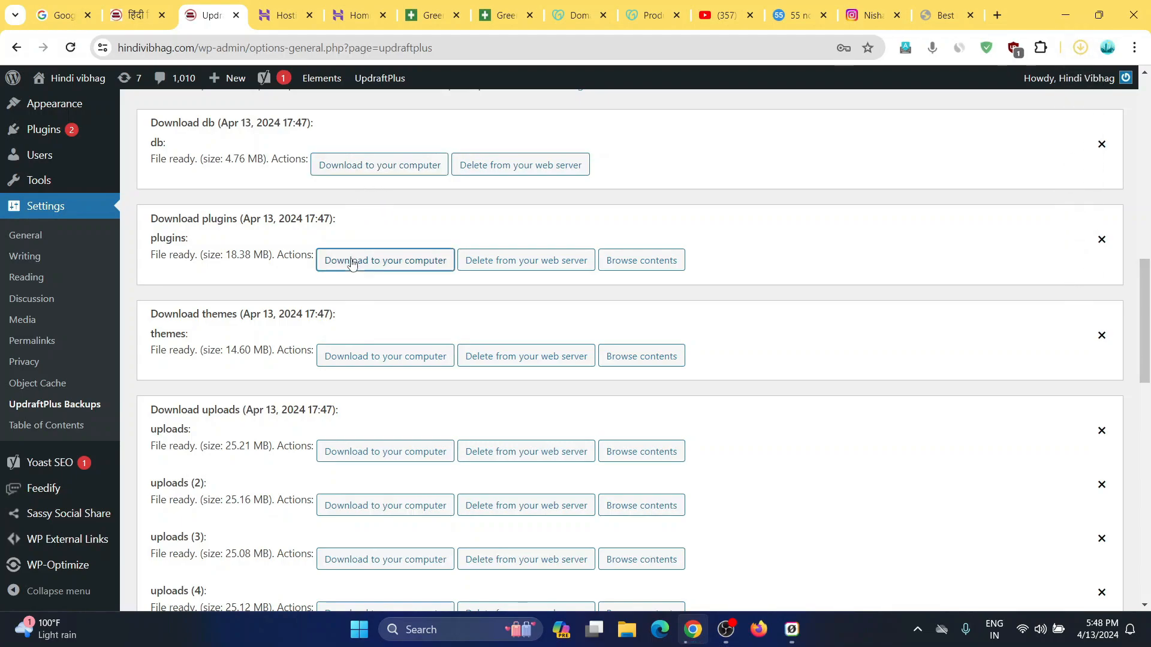
pyautogui.click(360, 354)
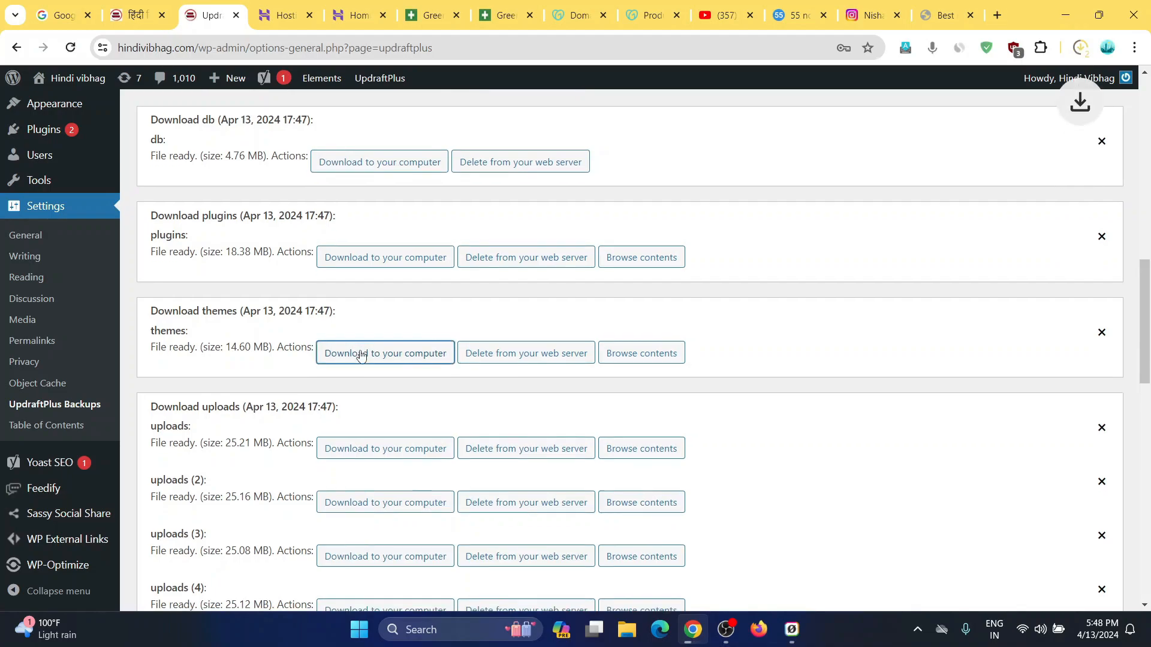
pyautogui.scroll(-3, 360, 354)
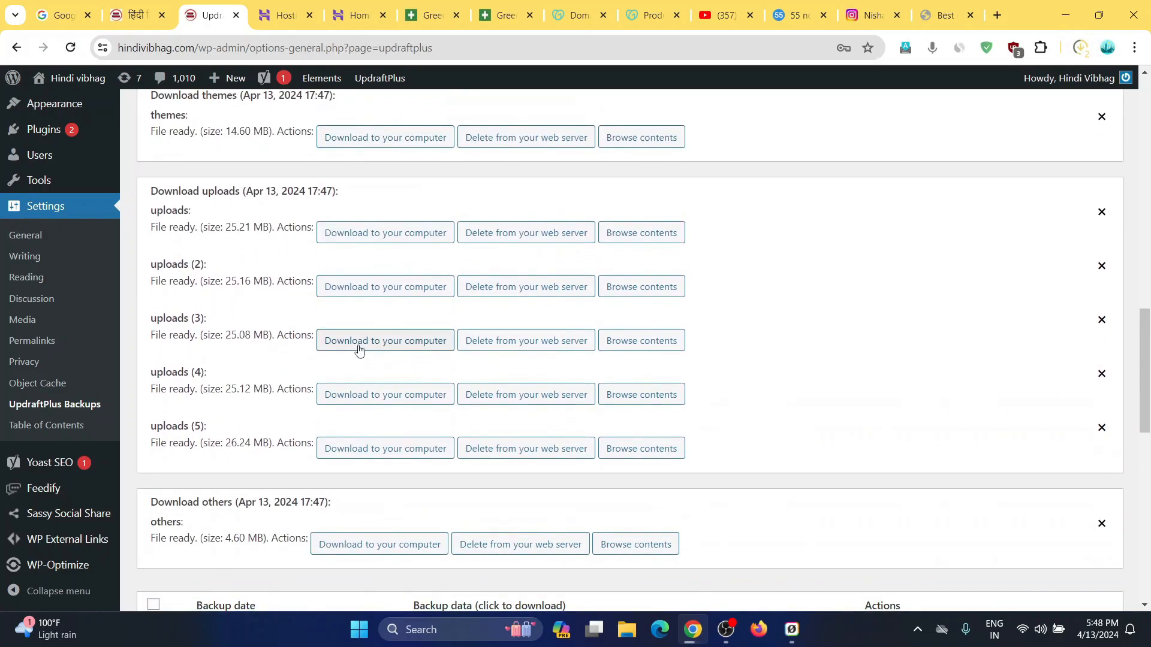
pyautogui.scroll(3, 358, 274)
pyautogui.click(358, 275)
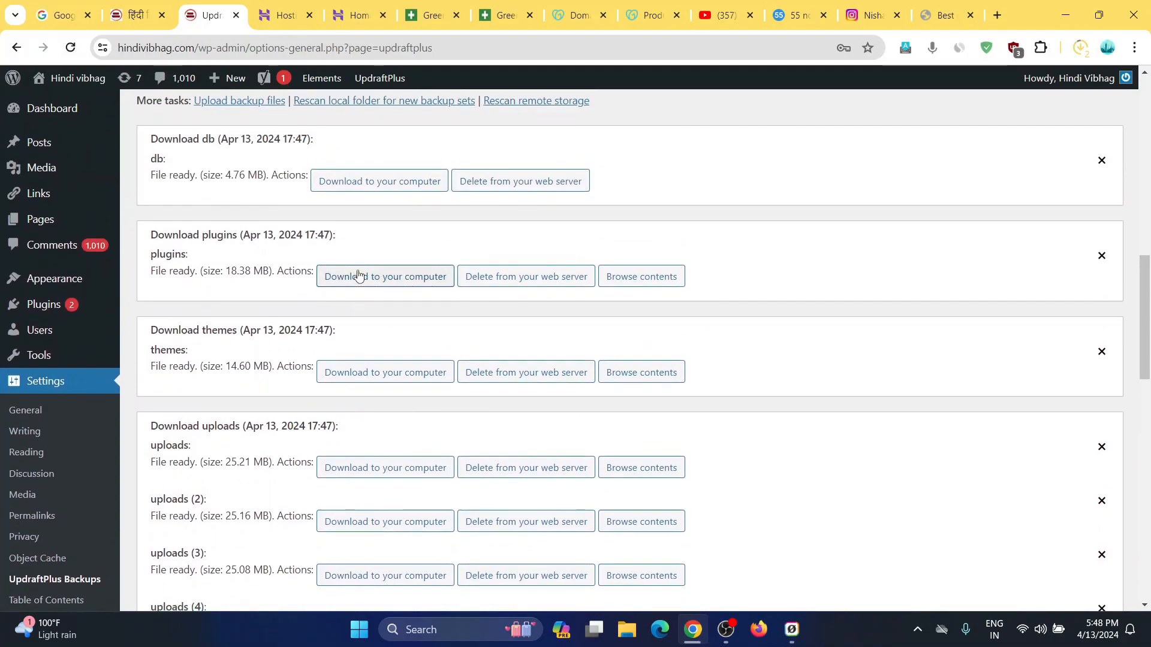
# - Download all five uploads archives and the others archive of the Apr 13, 2024 17:47 backup to the computer
pyautogui.scroll(-4, 358, 275)
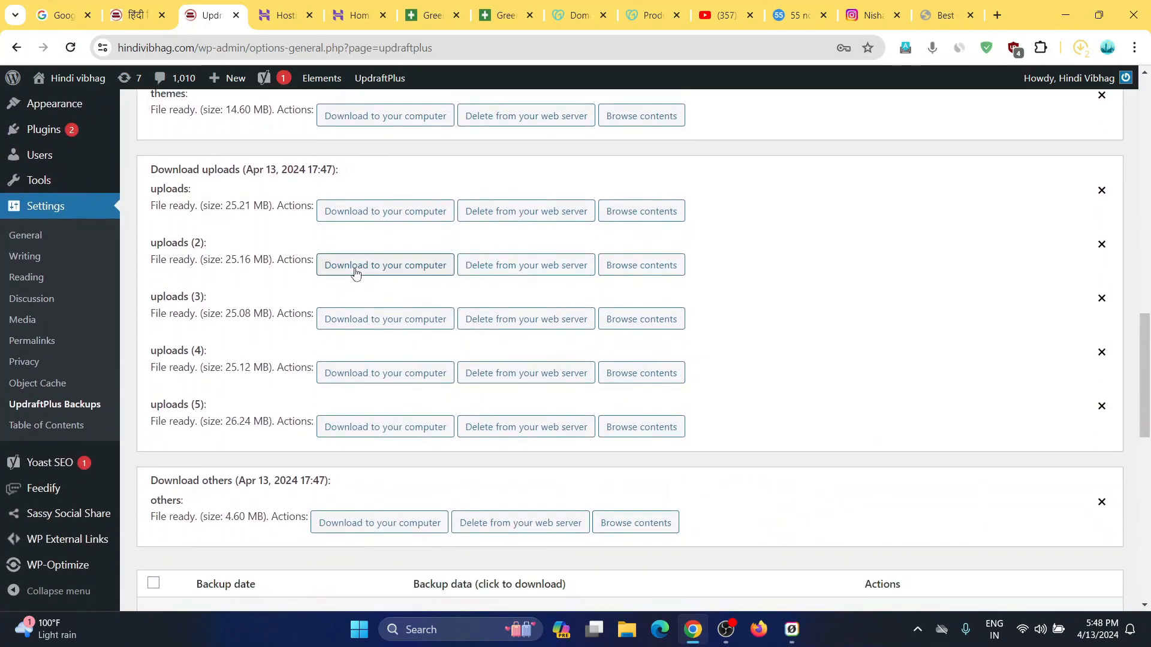
pyautogui.click(356, 221)
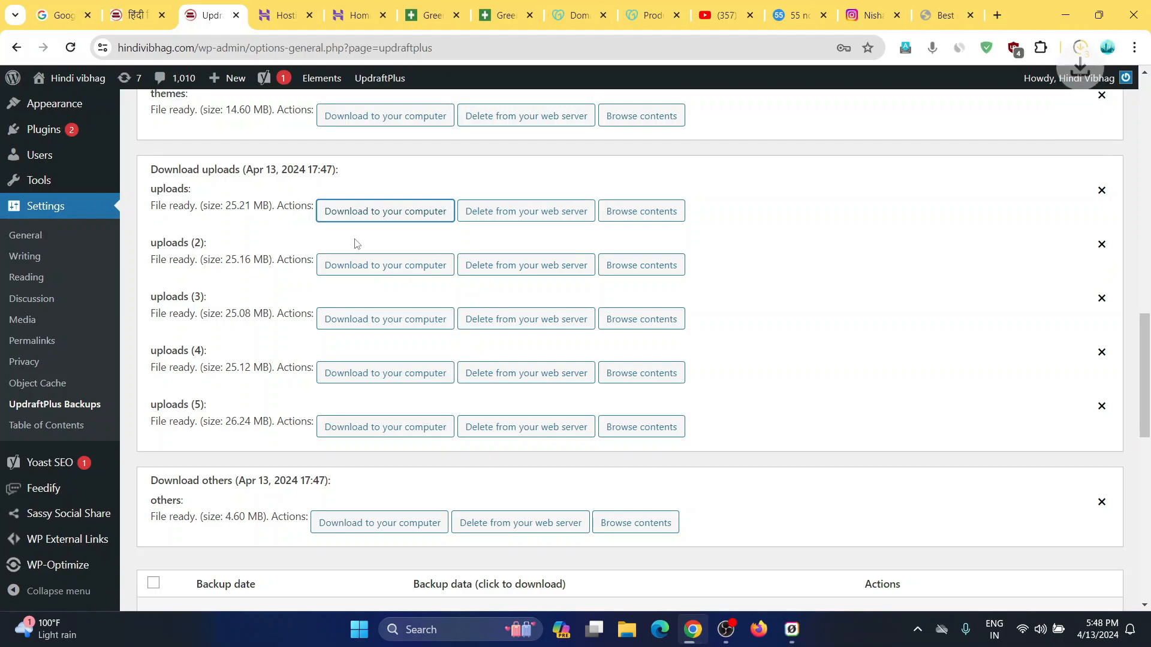
pyautogui.click(357, 266)
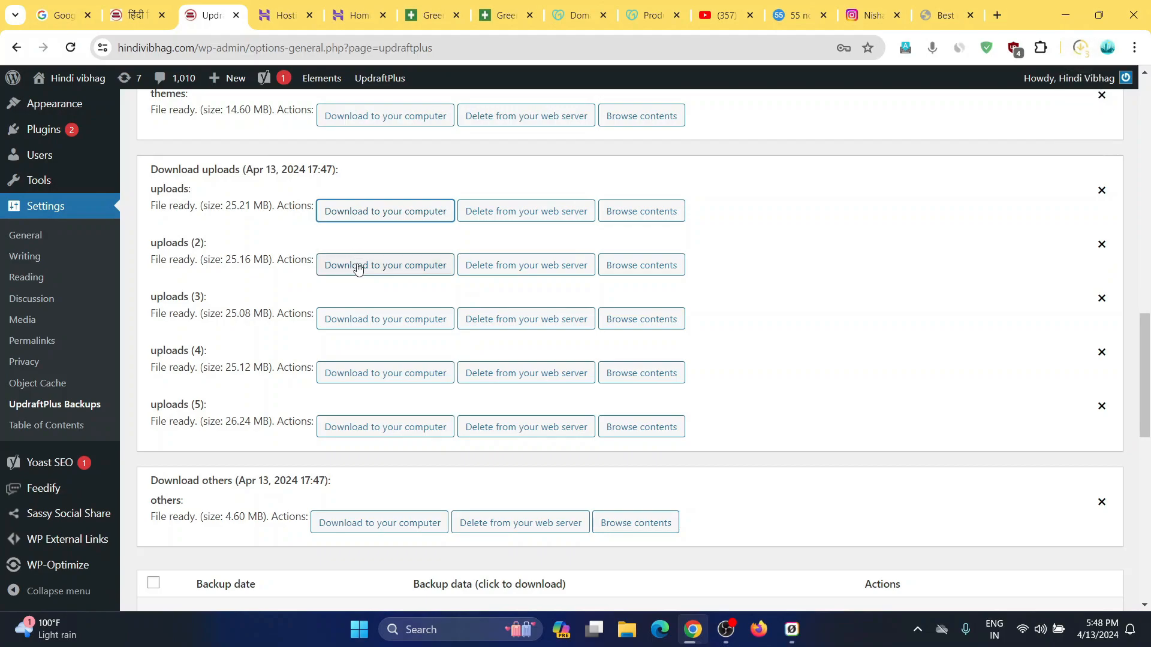
pyautogui.click(360, 321)
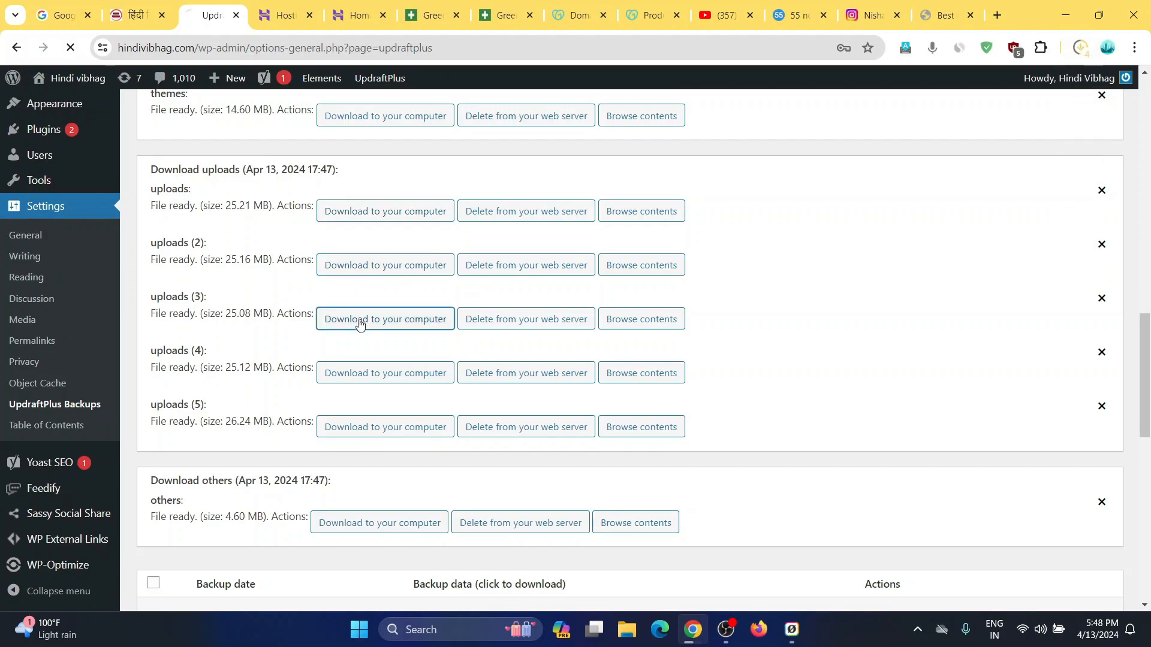
pyautogui.click(355, 374)
pyautogui.click(358, 426)
pyautogui.click(349, 520)
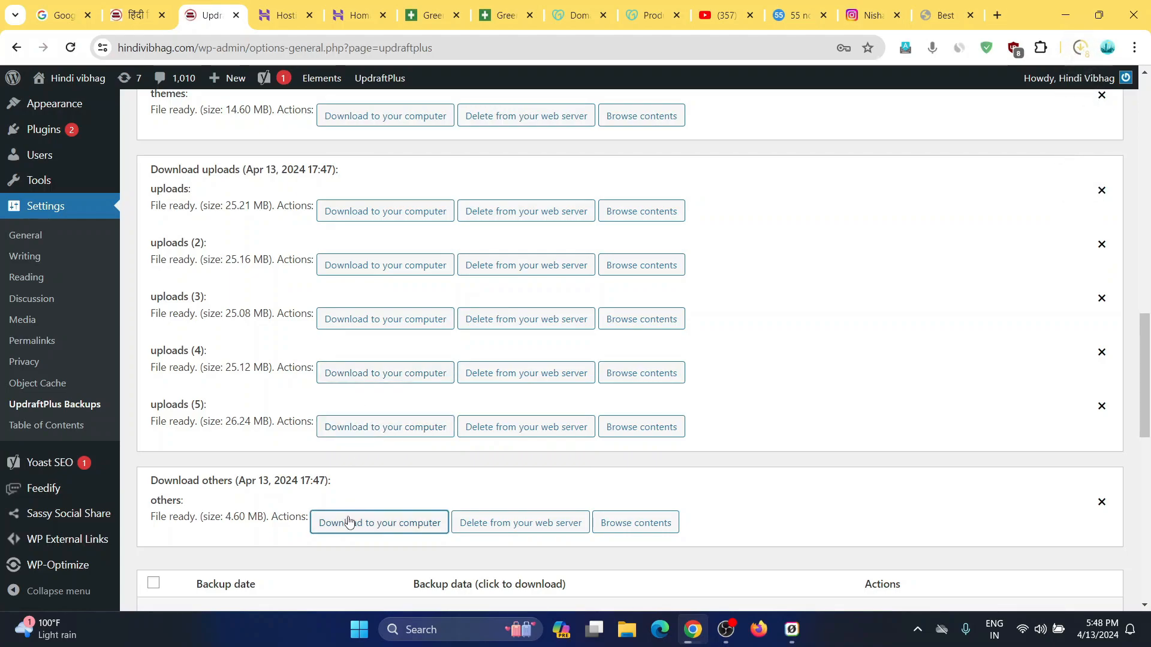
pyautogui.scroll(-9, 350, 521)
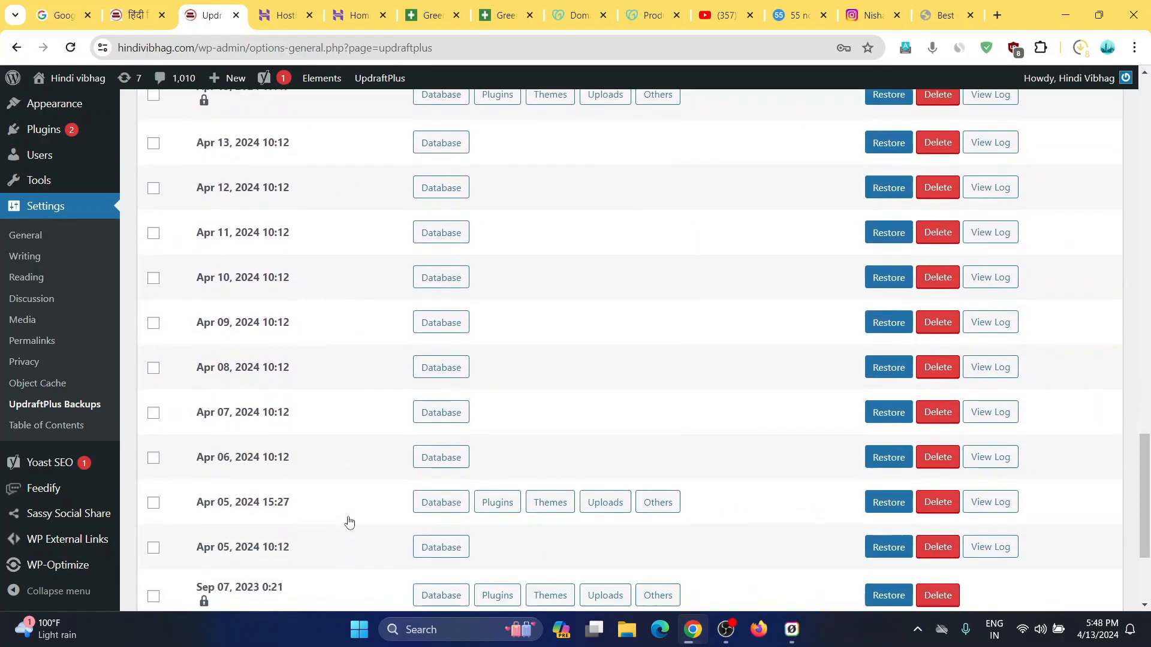
pyautogui.scroll(9, 349, 522)
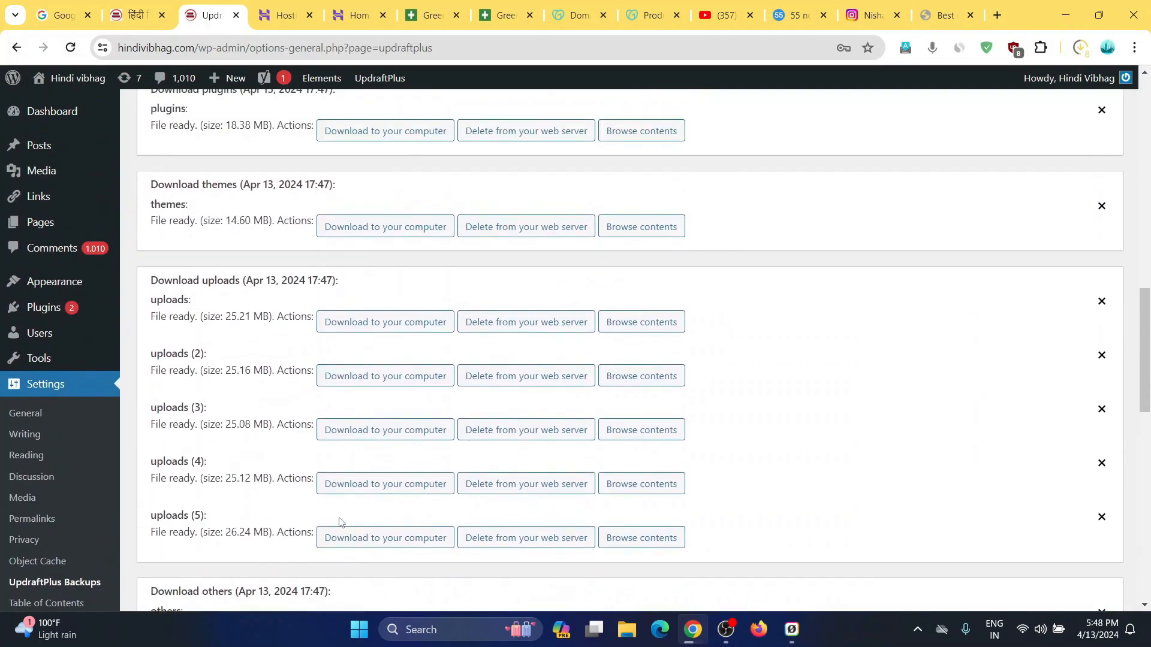
pyautogui.scroll(3, 312, 456)
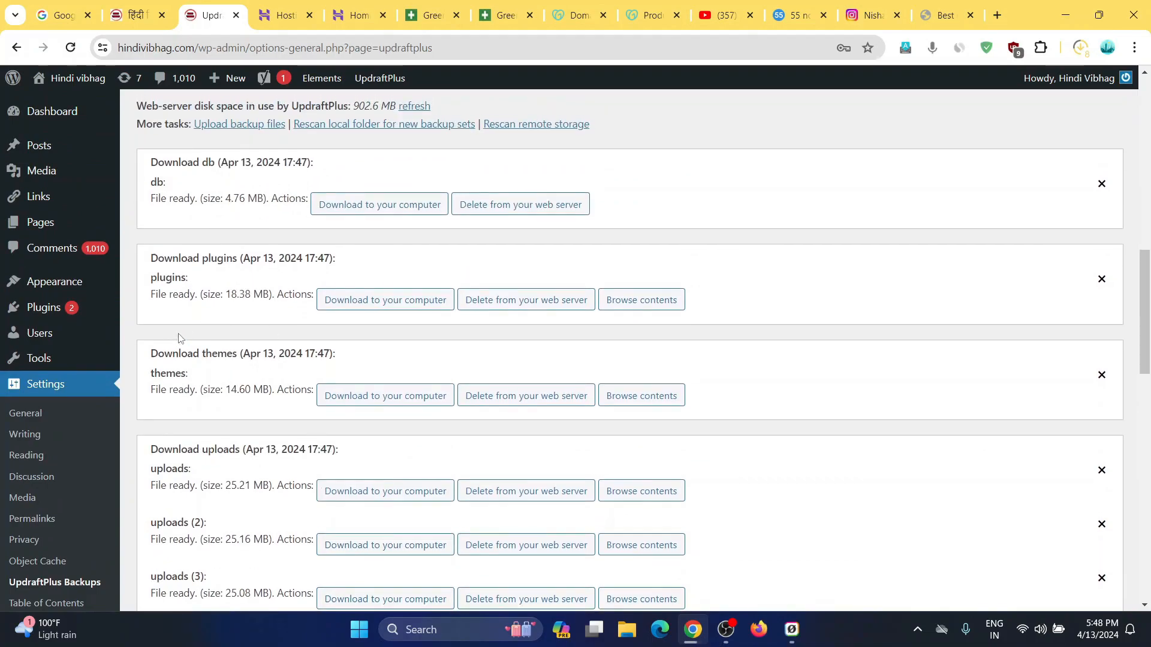
pyautogui.scroll(4, 178, 336)
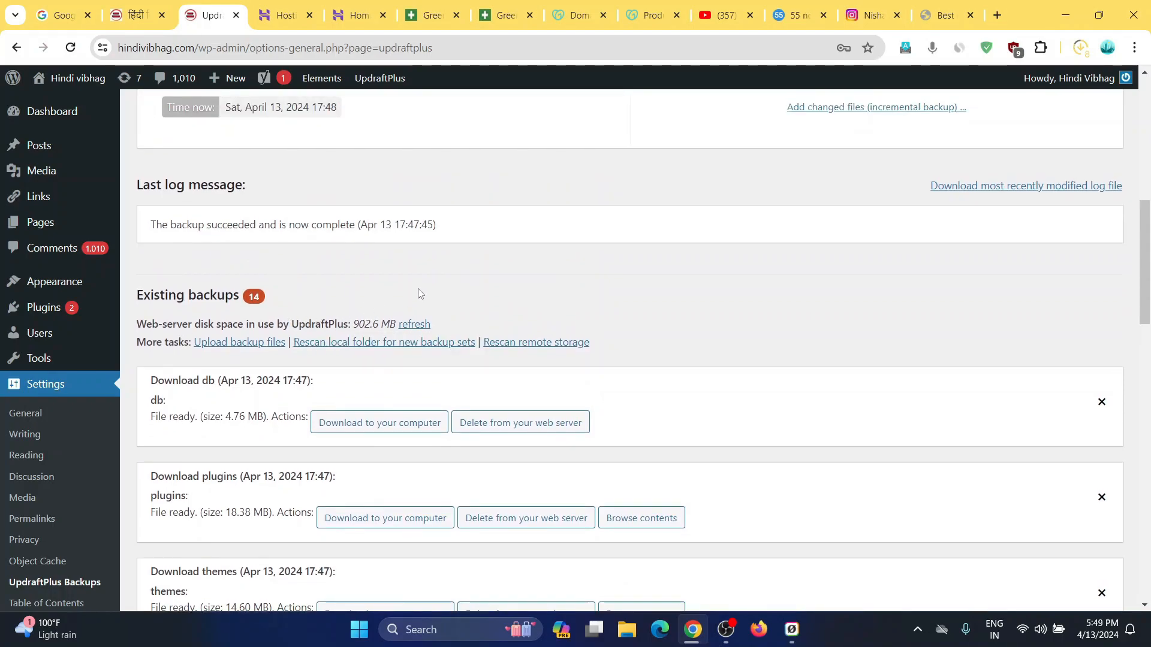
pyautogui.scroll(10, 418, 292)
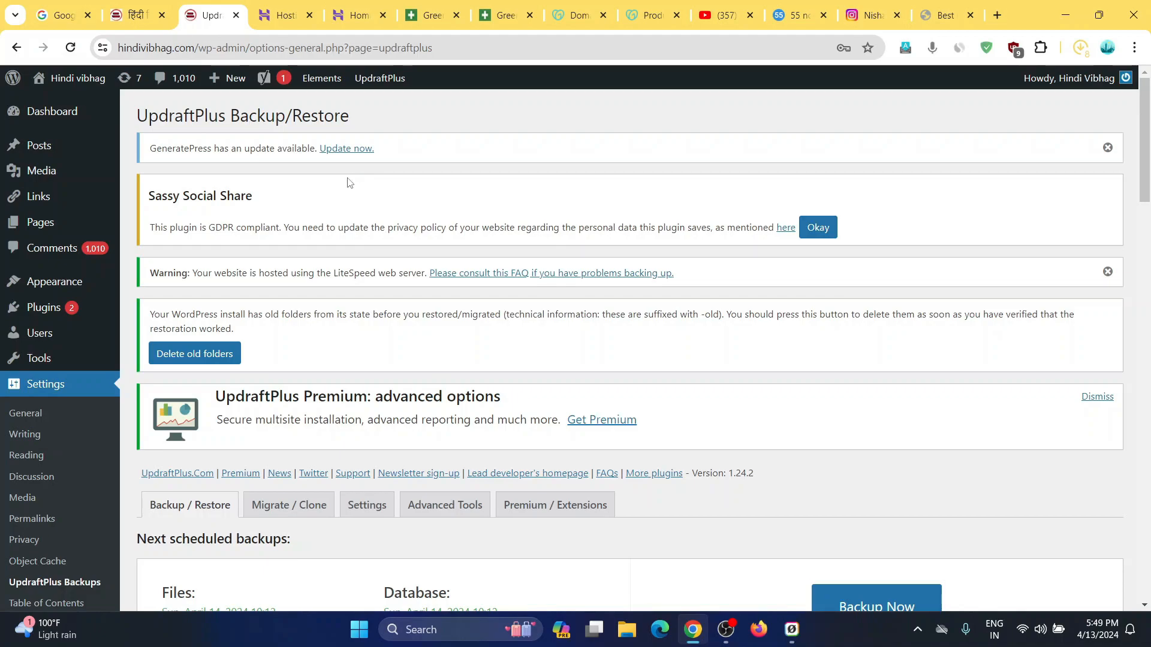
# - Switch to the Hostinger panel and look over the website dashboard, including its tips and hosting plan notices
pyautogui.click(359, 15)
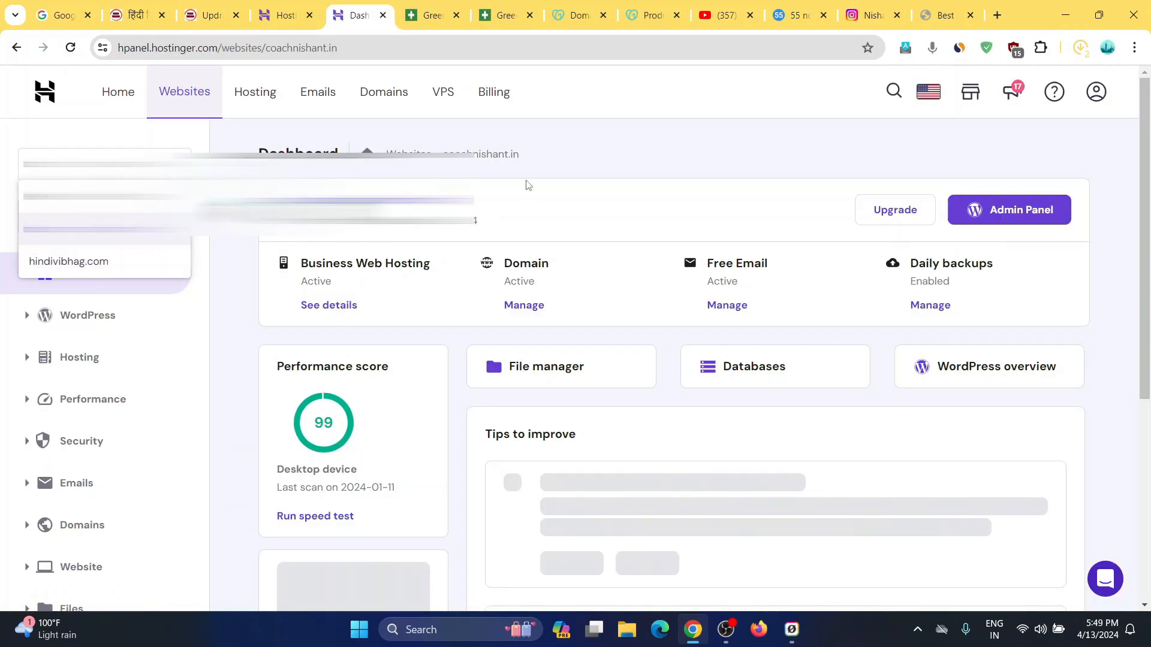
pyautogui.click(527, 185)
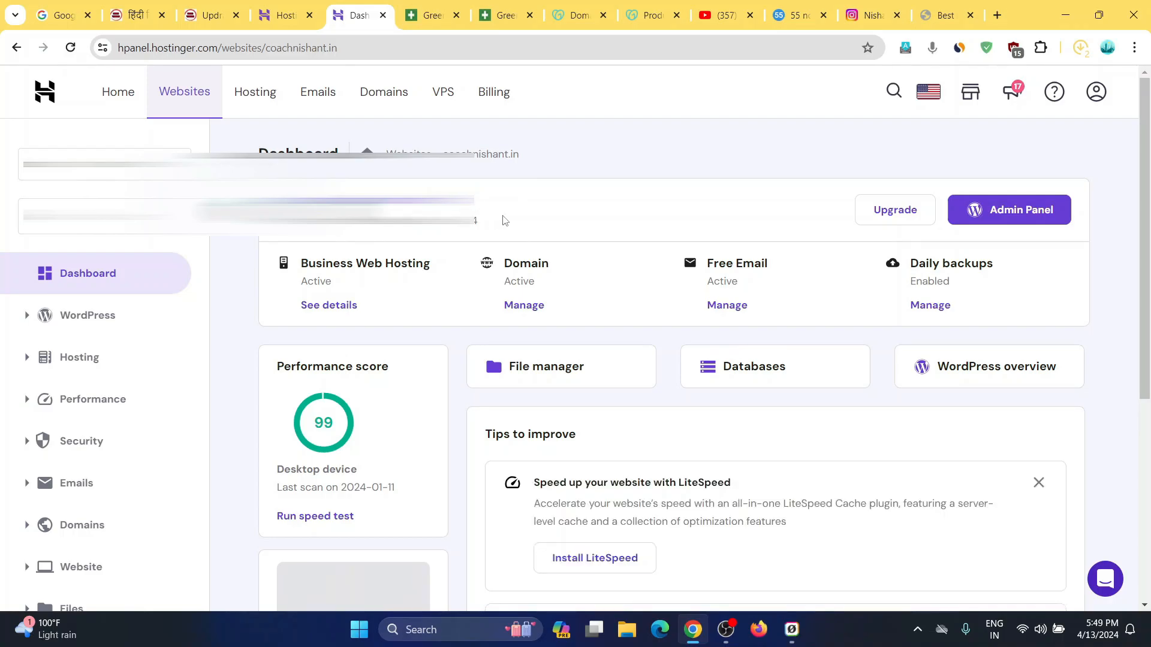
pyautogui.scroll(-6, 503, 221)
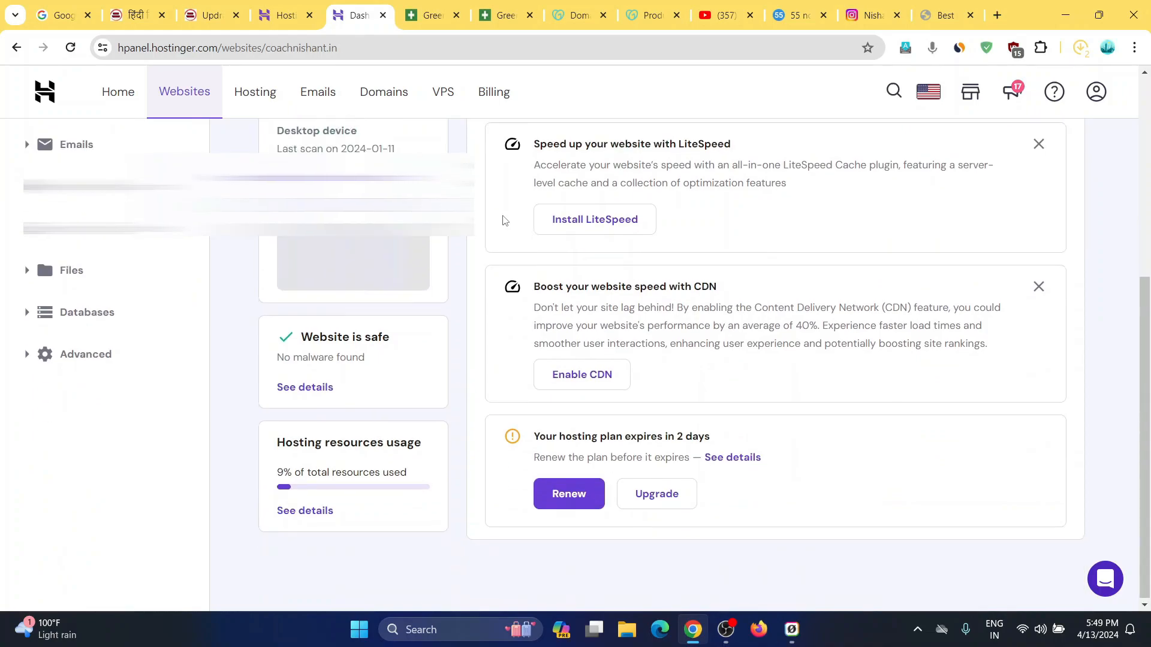
pyautogui.scroll(6, 504, 221)
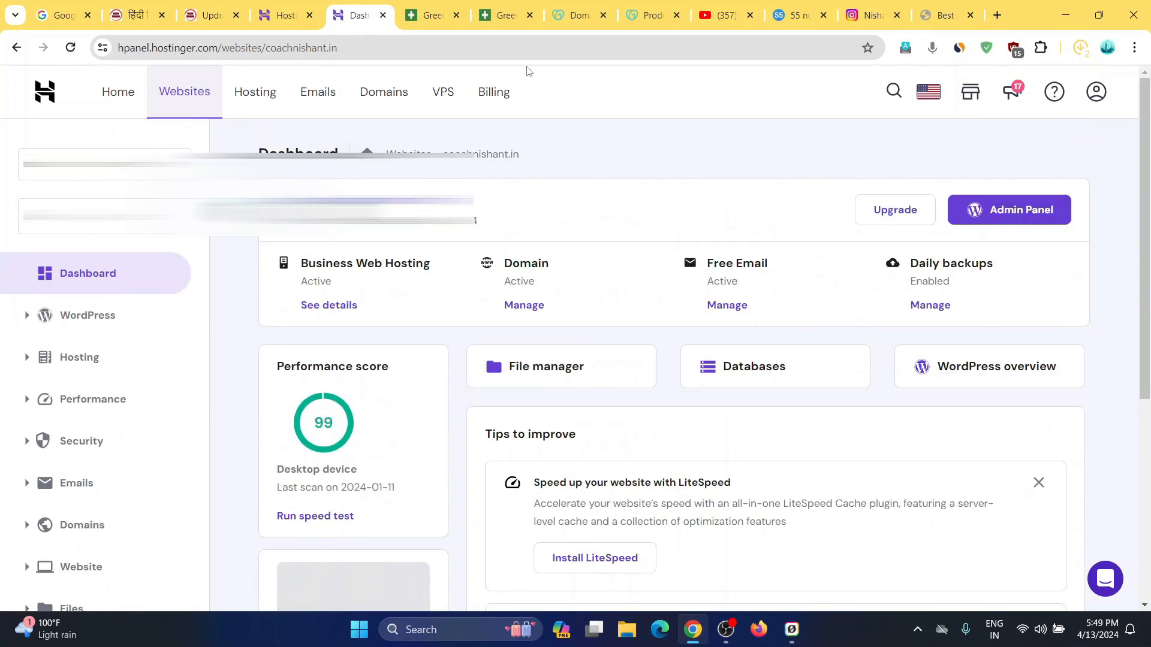
# - Look at the GreenGeeks website, the GreenGeeks Quick Launch Wizard and the GoDaddy home page
pyautogui.click(450, 9)
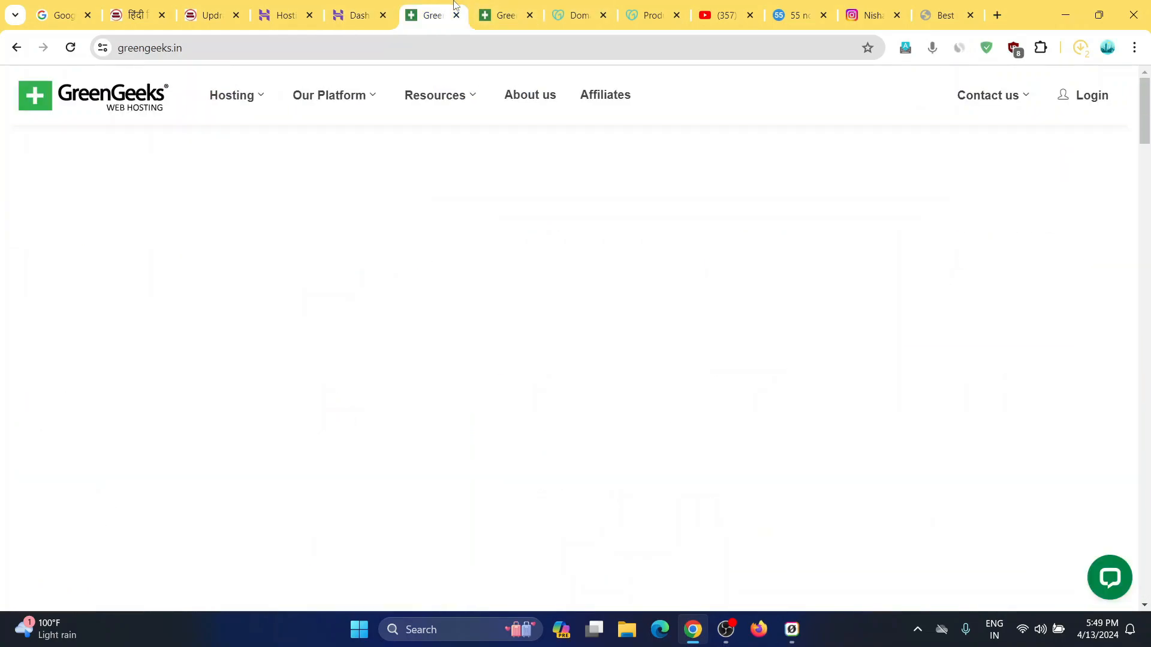
pyautogui.click(497, 6)
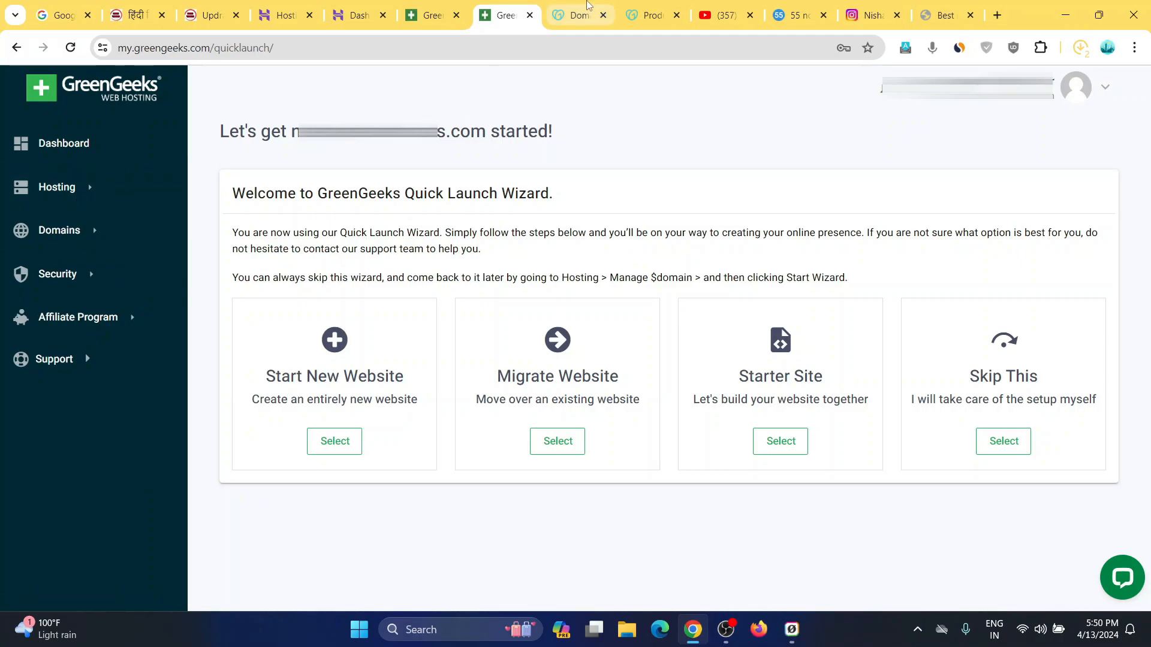
pyautogui.click(583, 10)
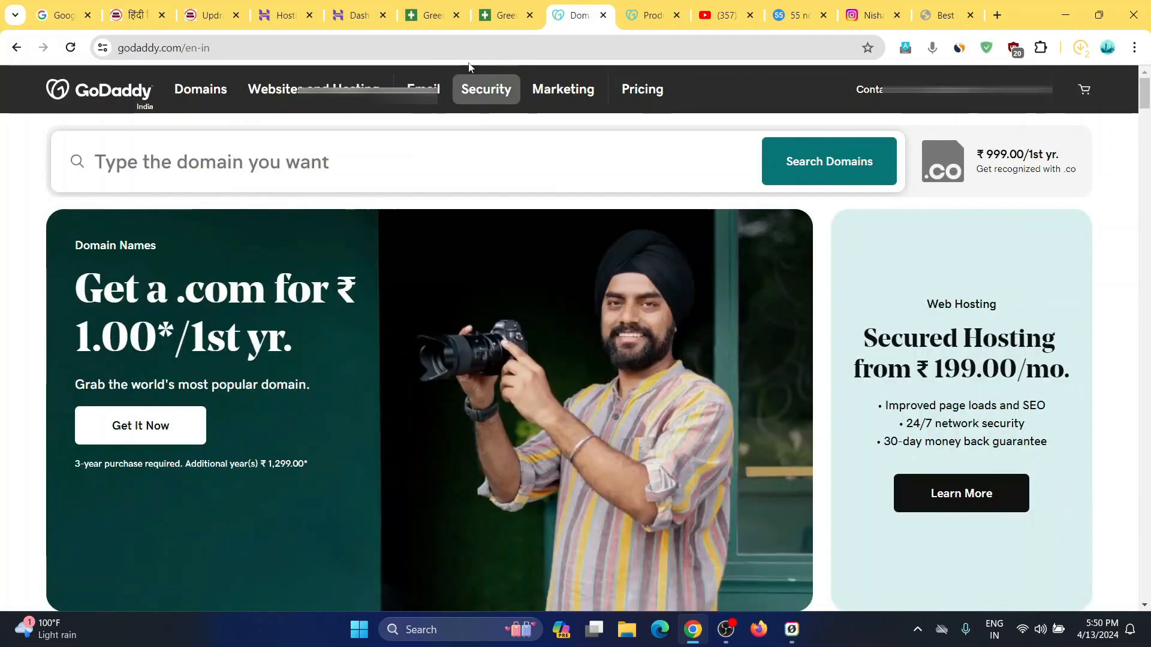
# - Switch to GreenGeeks, open the hosting account's management page and copy the nameserver ns1.greengeeks.net
pyautogui.click(506, 15)
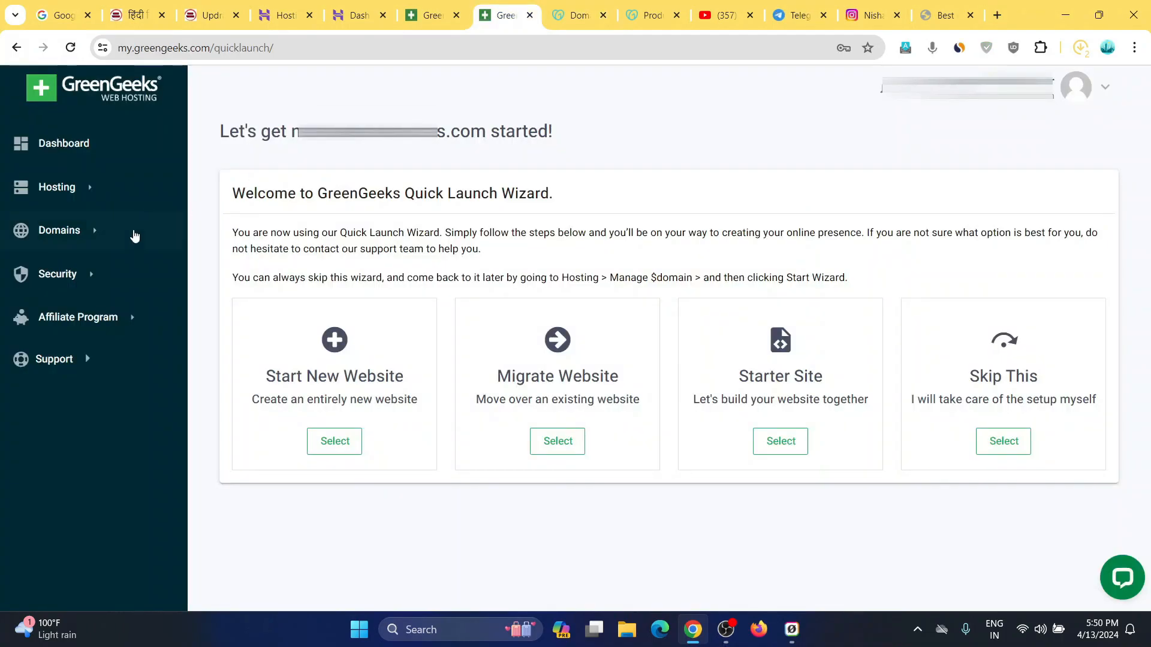
pyautogui.click(92, 238)
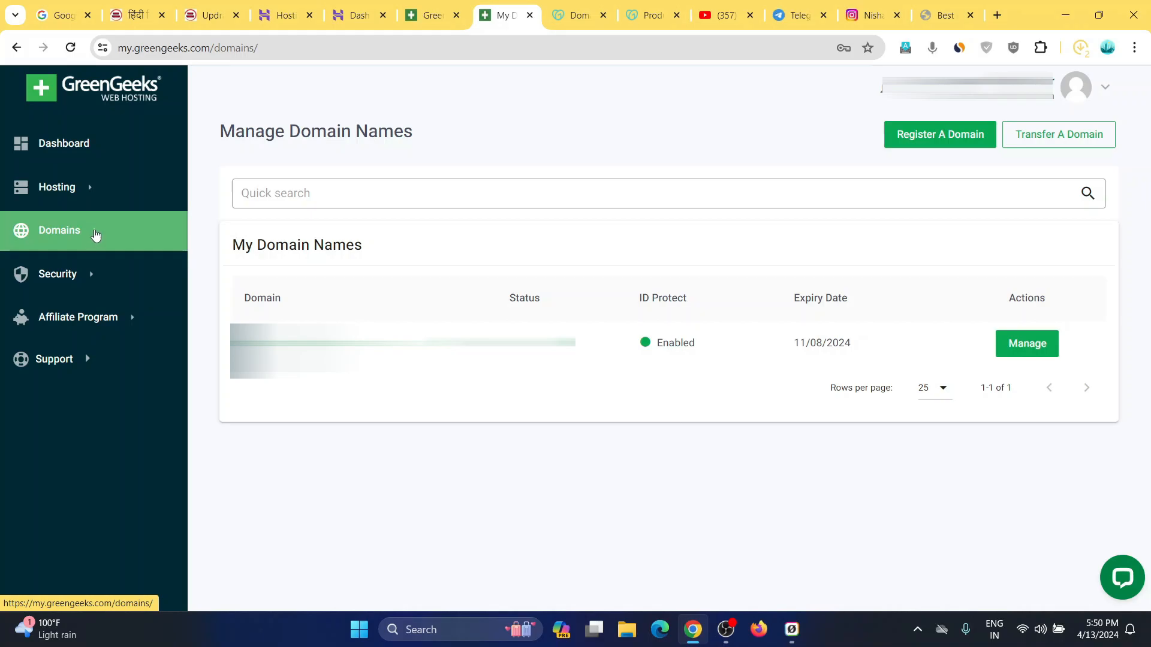
pyautogui.click(85, 206)
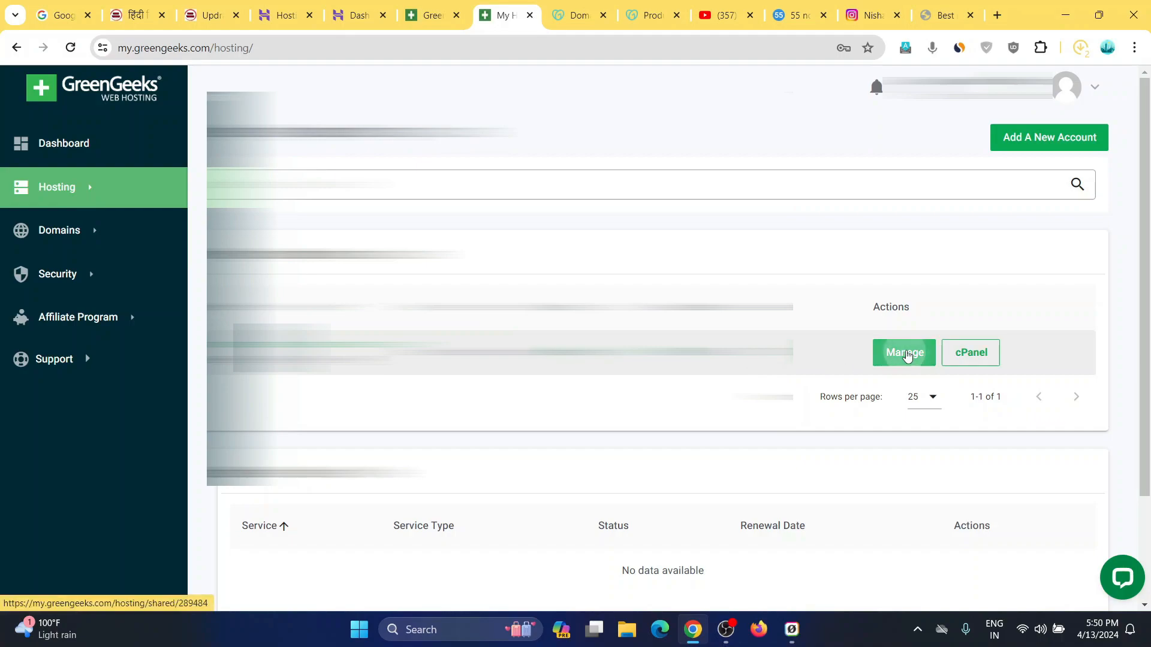
pyautogui.click(905, 354)
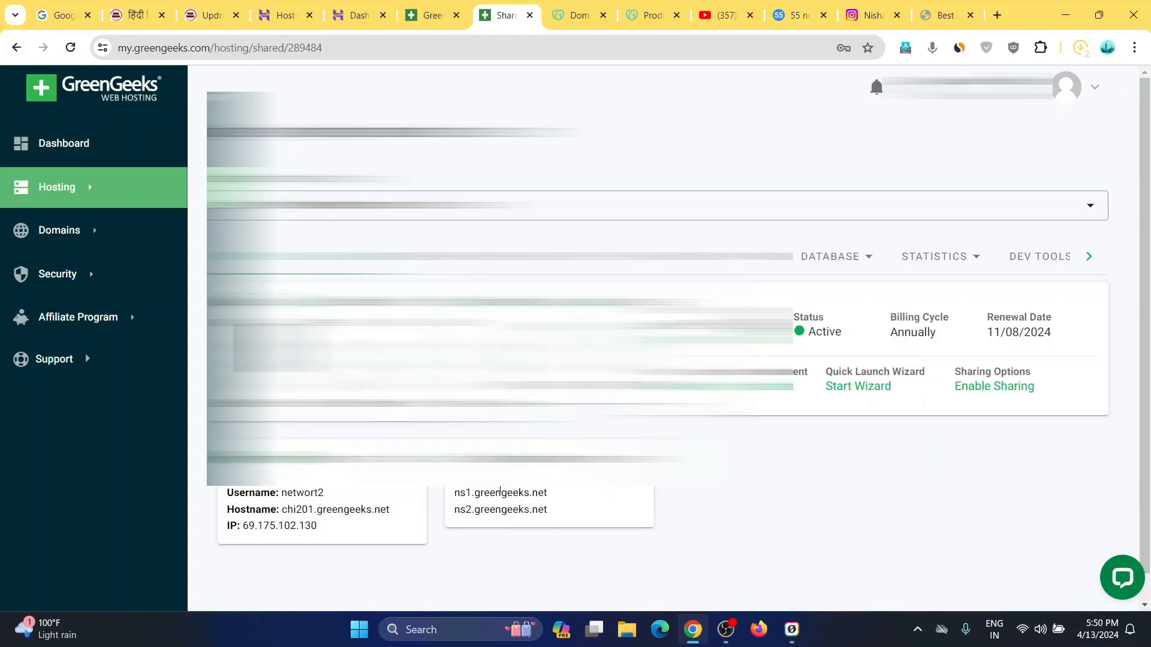
pyautogui.tripleClick(504, 496)
pyautogui.hotkey('ctrl', 'c')
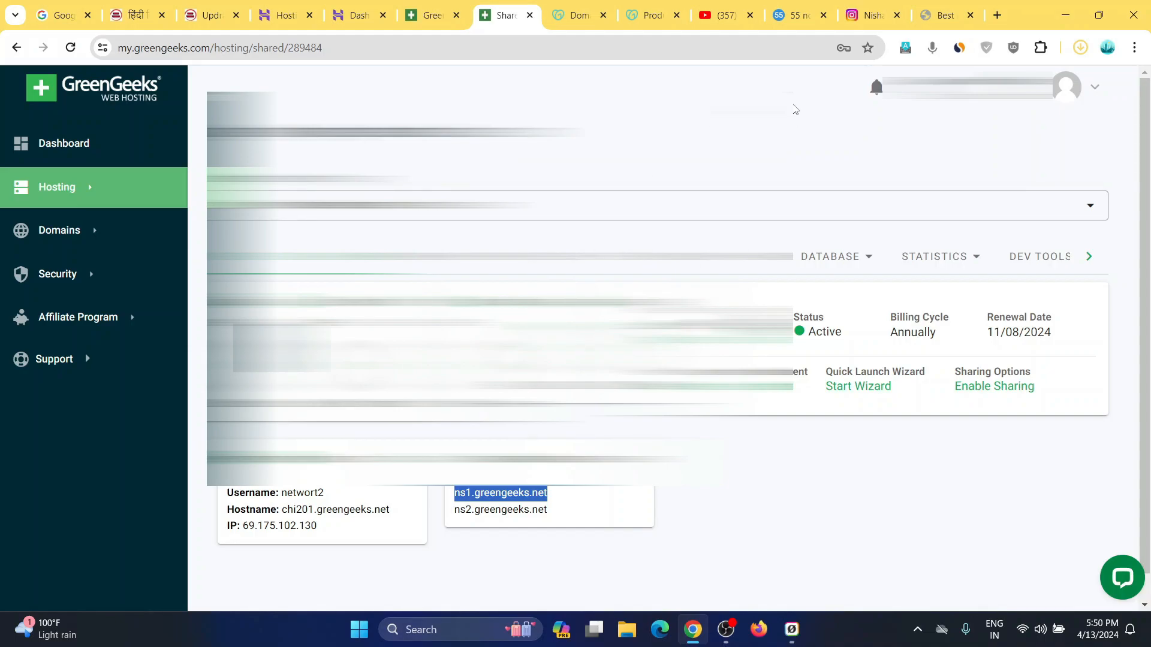
# - Switch to the GoDaddy product list and open the nameserver settings of hindivibhag.com
pyautogui.click(950, 15)
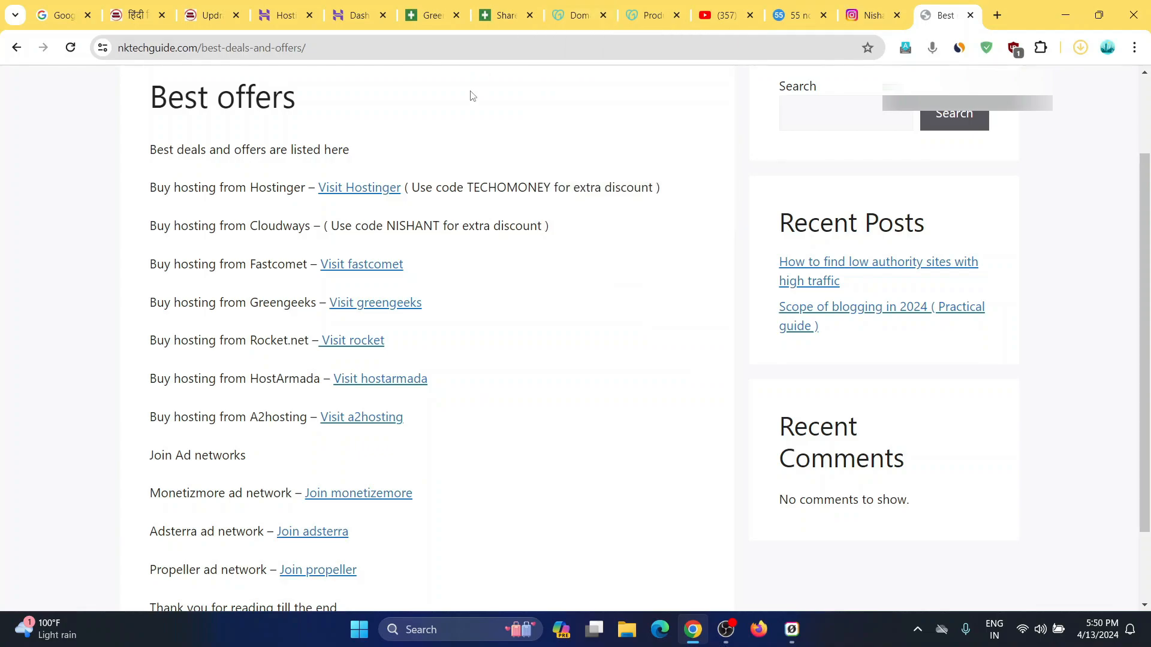
pyautogui.click(475, 17)
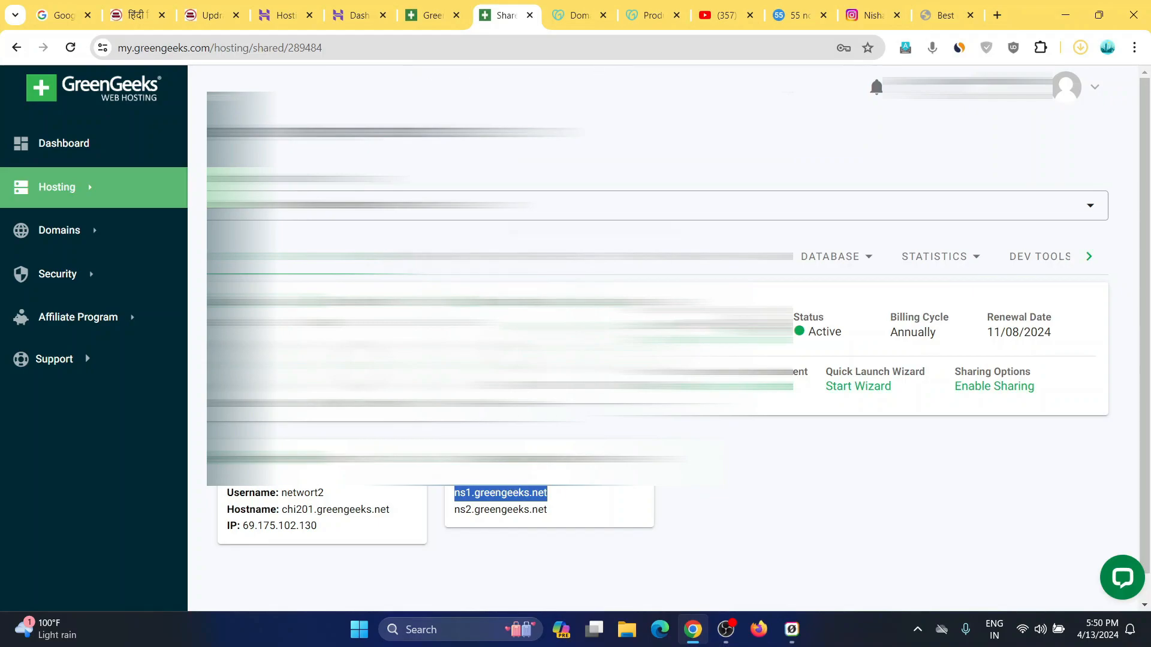
pyautogui.click(644, 16)
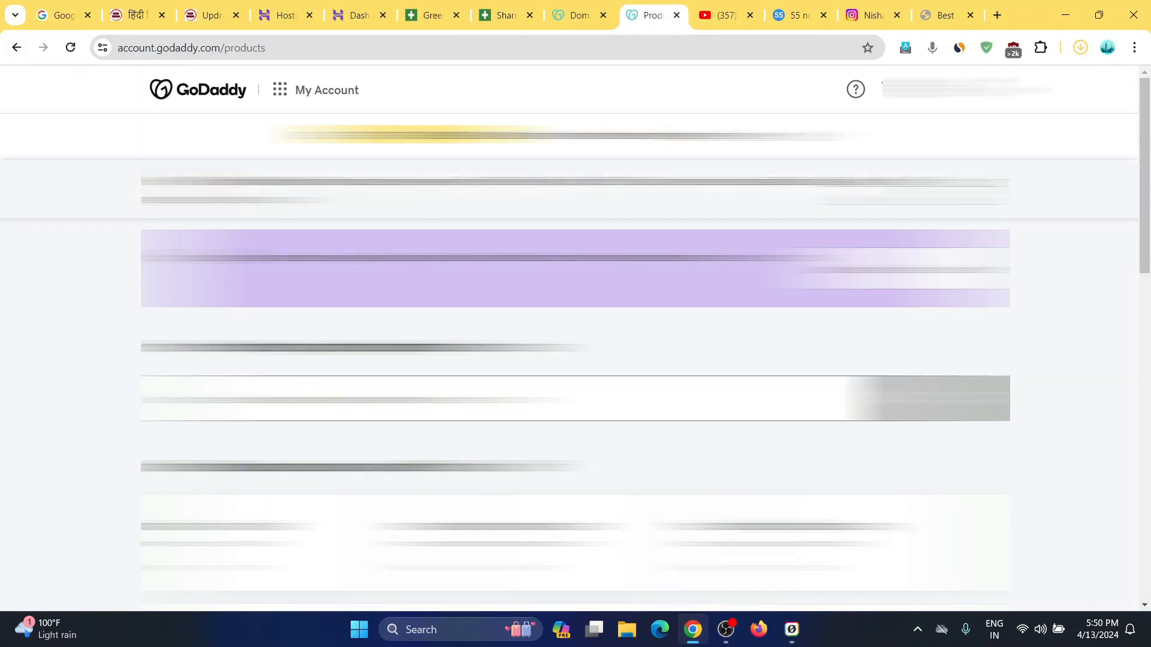
pyautogui.scroll(-10, 576, 360)
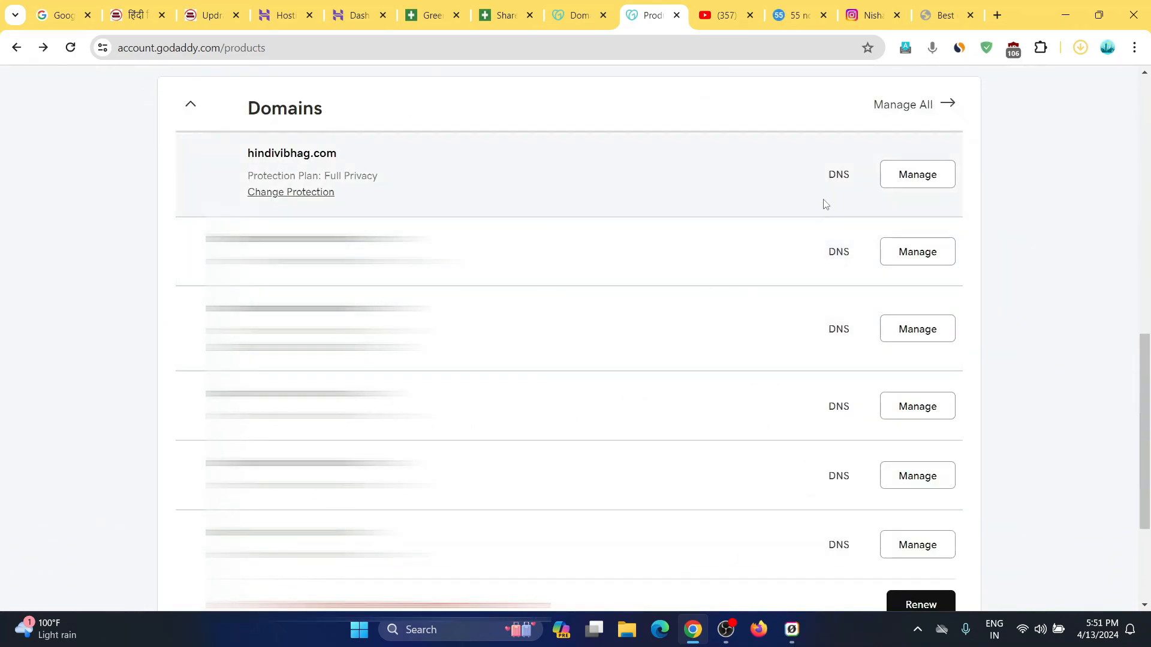
pyautogui.click(840, 185)
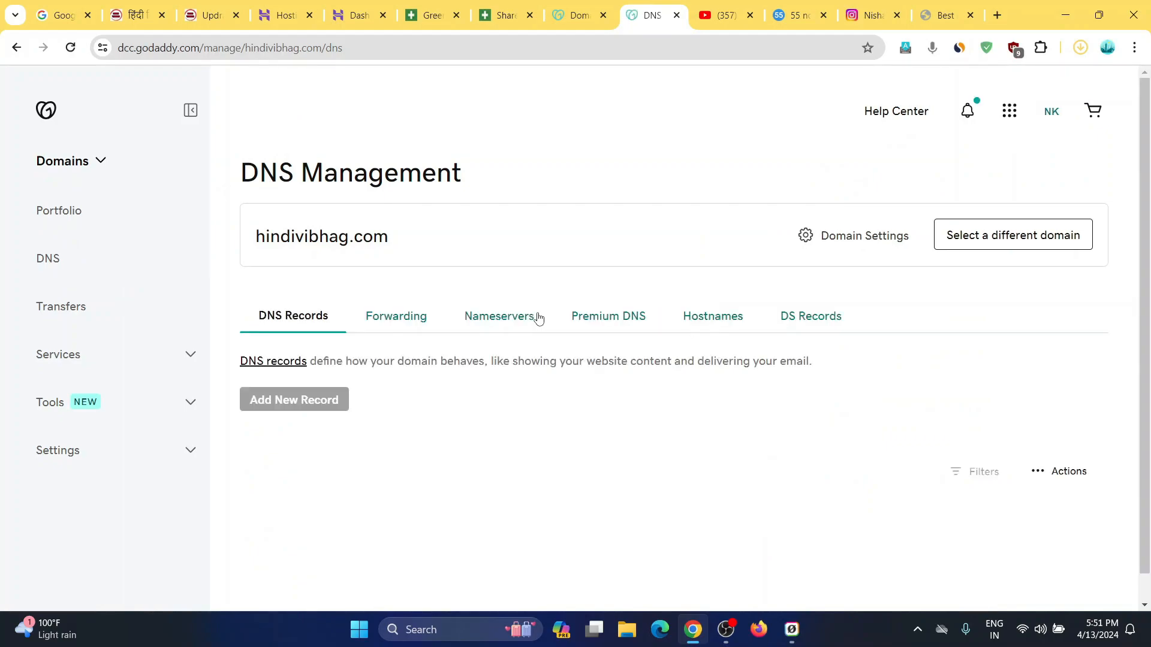
pyautogui.click(506, 330)
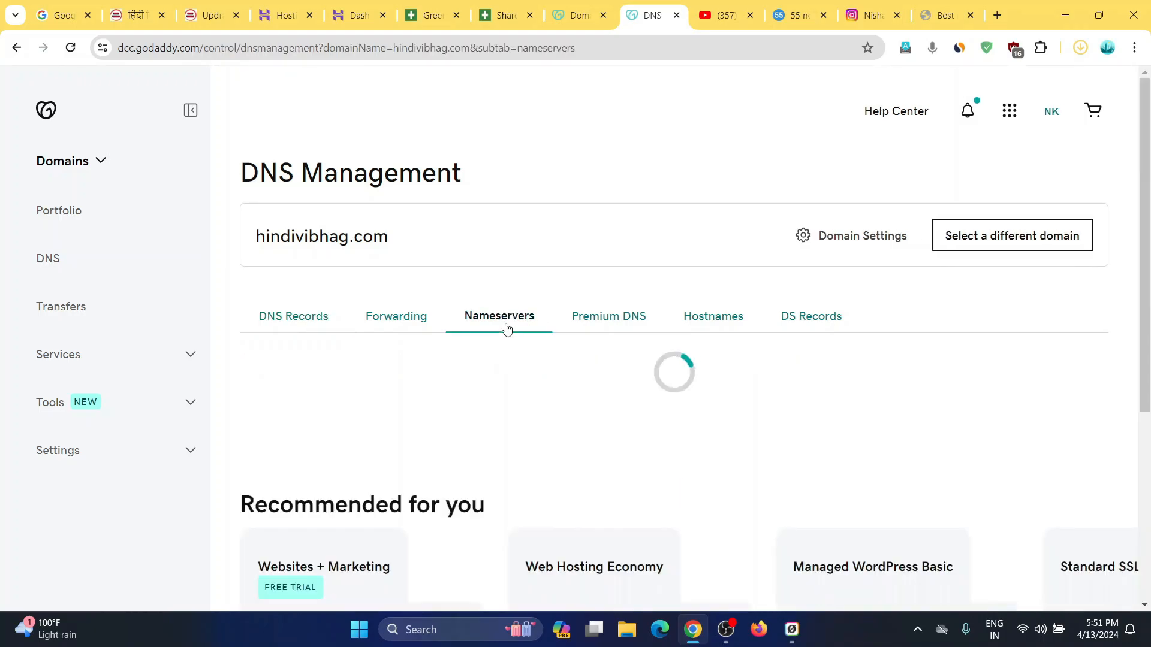
pyautogui.scroll(-2, 473, 345)
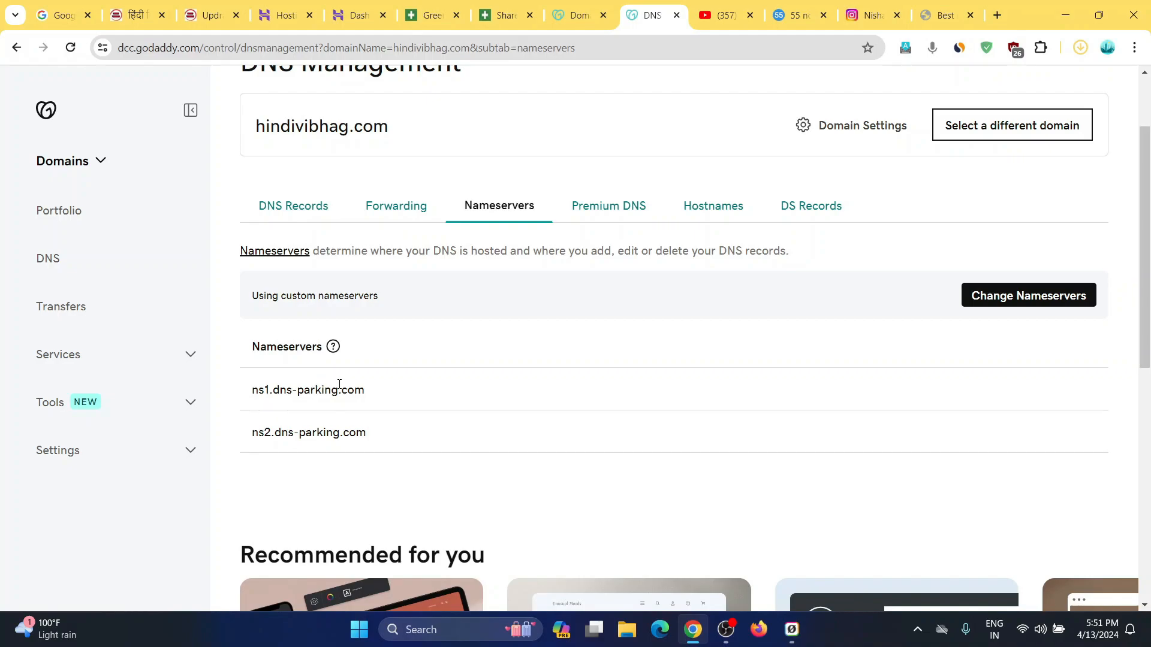
pyautogui.doubleClick(360, 385)
# - Replace the custom nameservers of hindivibhag.com with ns1.greengeeks.net and ns2.greengeeks.net and save them
pyautogui.click(993, 292)
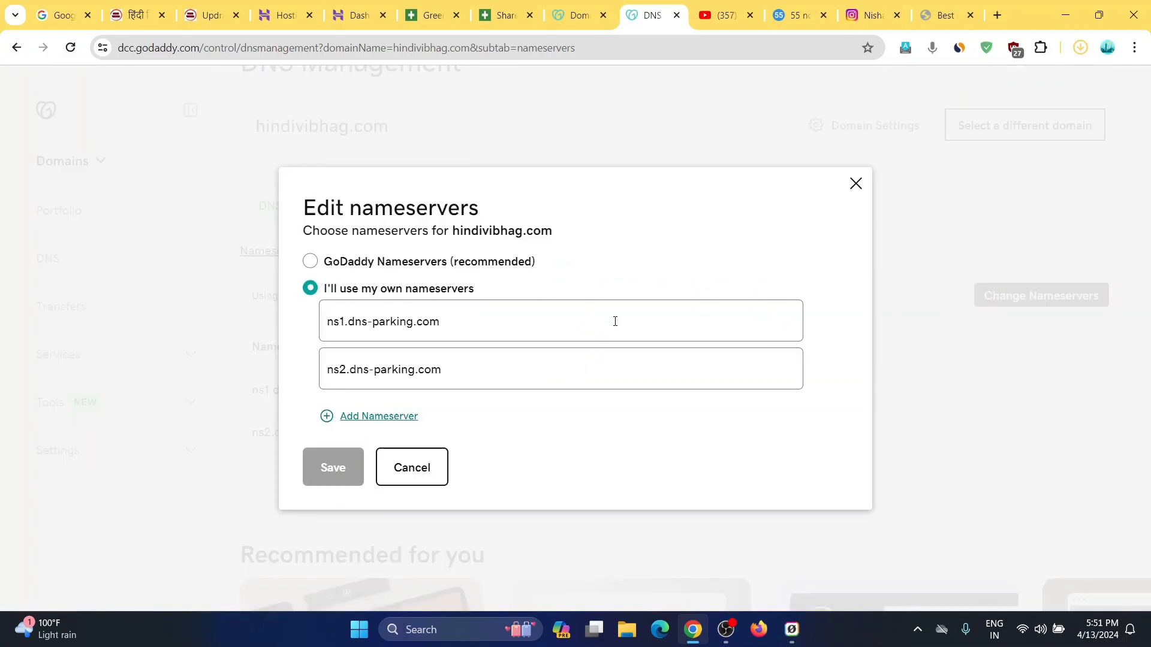
pyautogui.tripleClick(453, 327)
pyautogui.hotkey('ctrl', 'v')
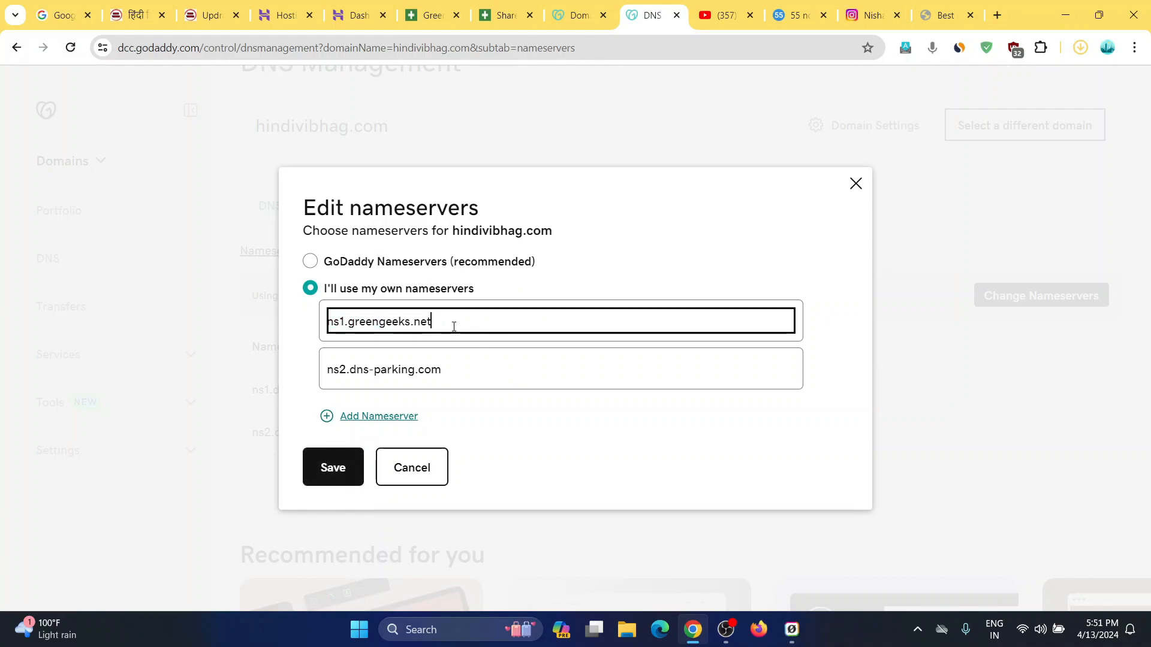
pyautogui.tripleClick(460, 374)
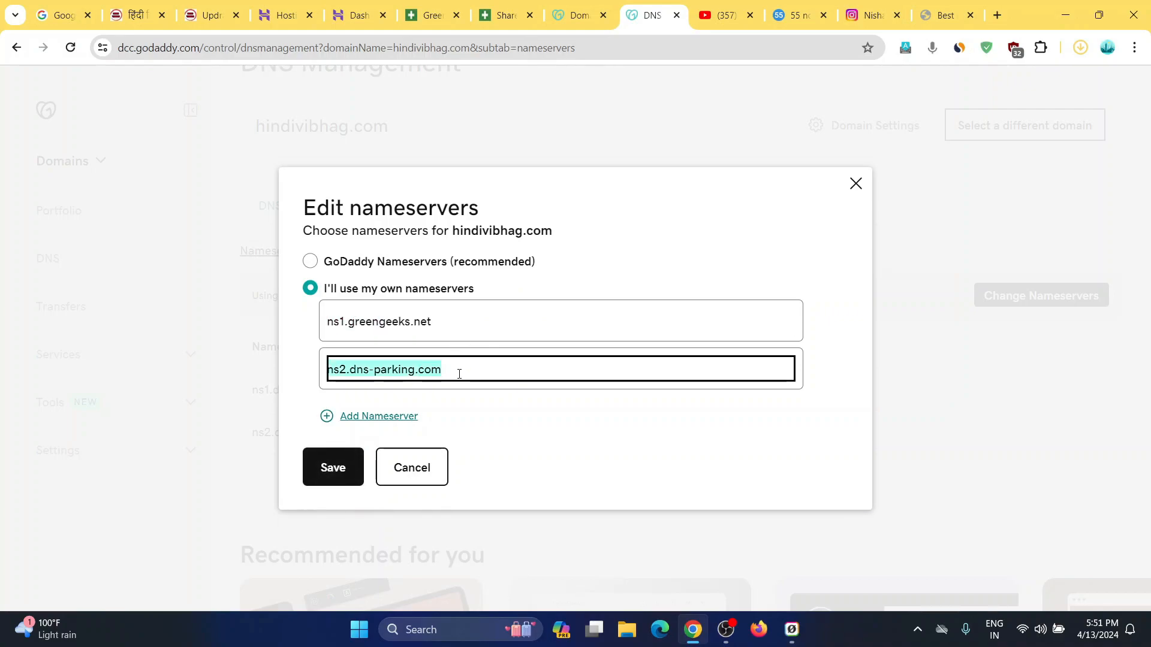
pyautogui.hotkey('ctrl', 'v')
pyautogui.click(346, 369)
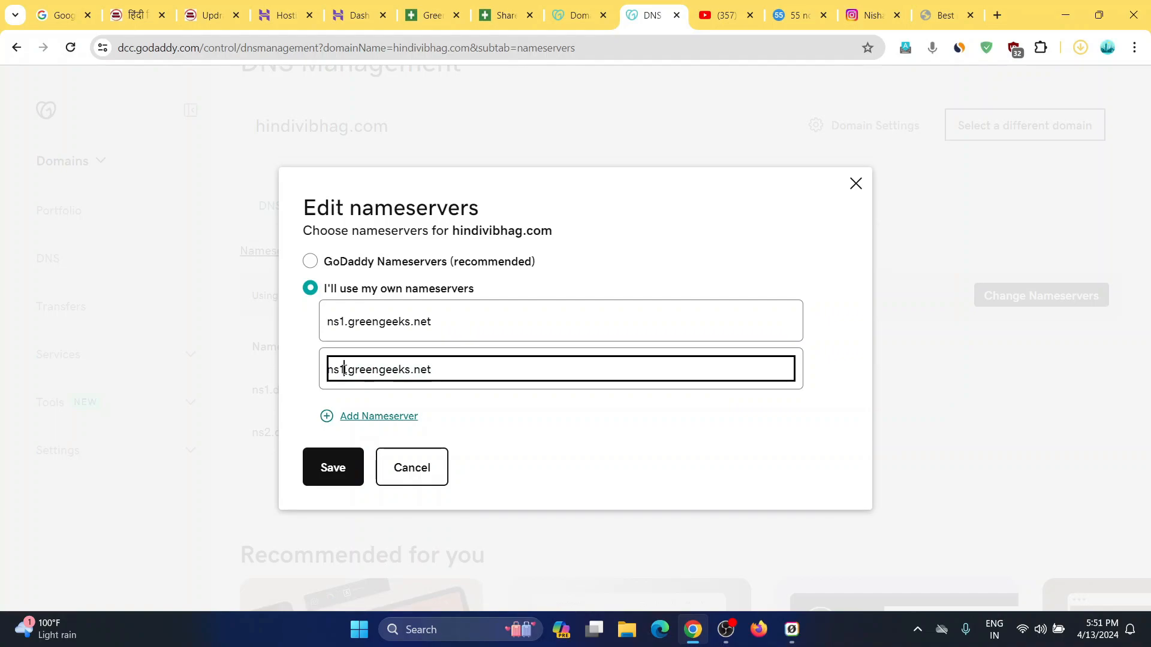
pyautogui.press('BackSpace')
pyautogui.write('2')
pyautogui.click(308, 400)
pyautogui.click(331, 465)
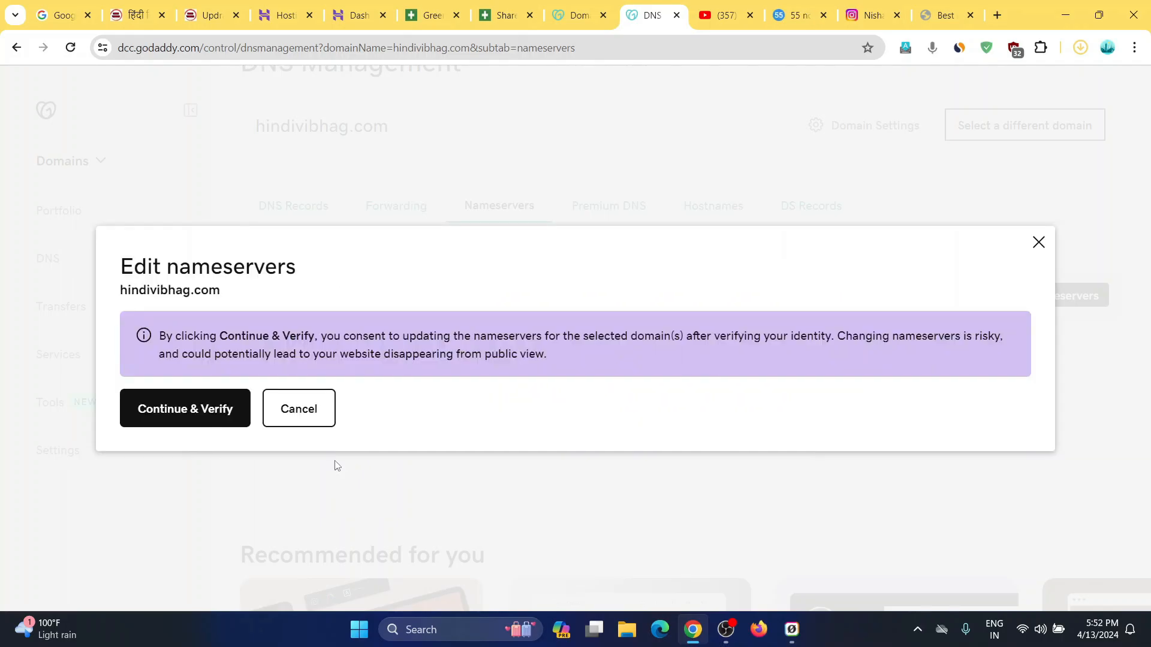
# - Consent to the nameserver update, verify the identity with the emailed one-time password, and reload the DNS page to check the nameservers
pyautogui.click(162, 418)
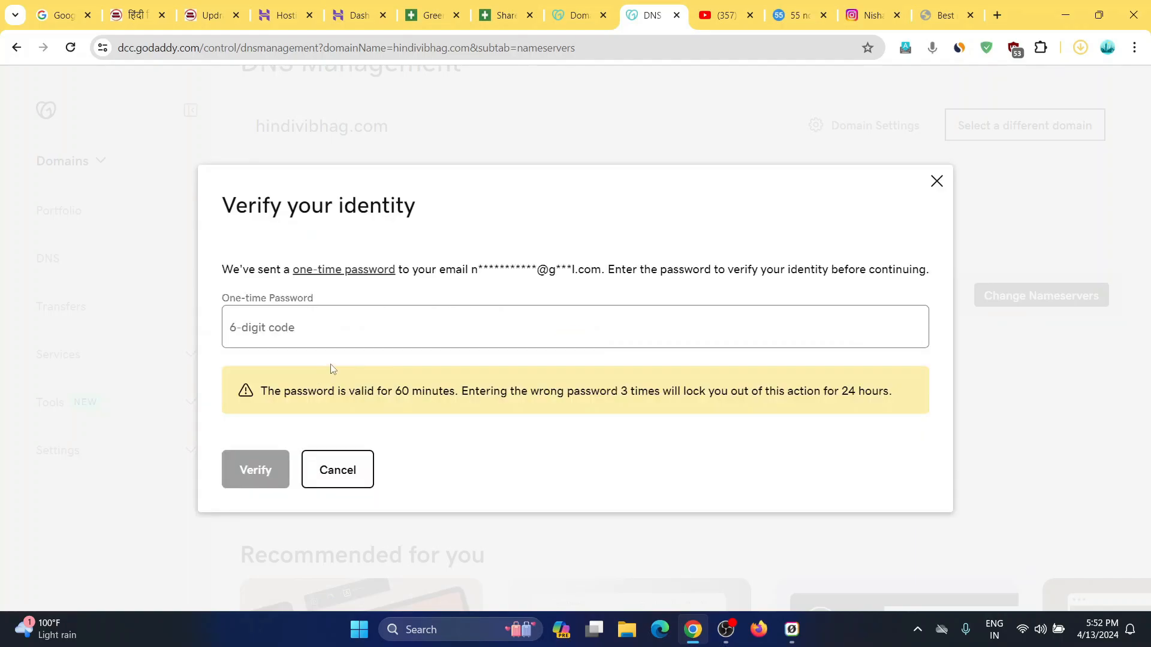
pyautogui.click(325, 336)
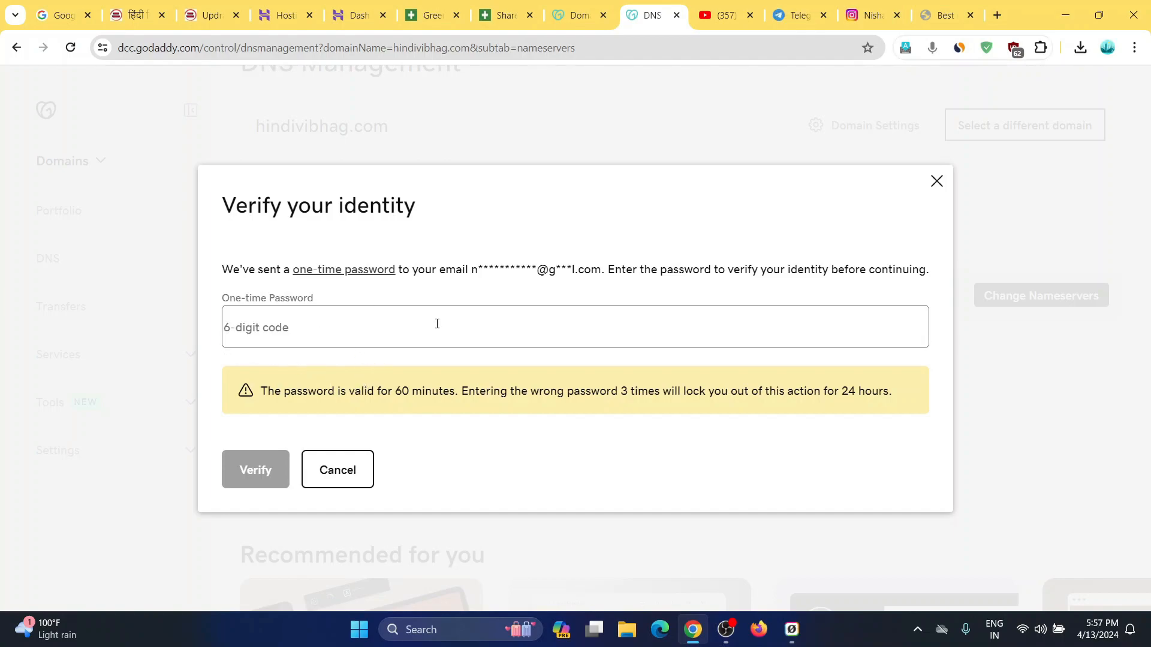
pyautogui.click(437, 323)
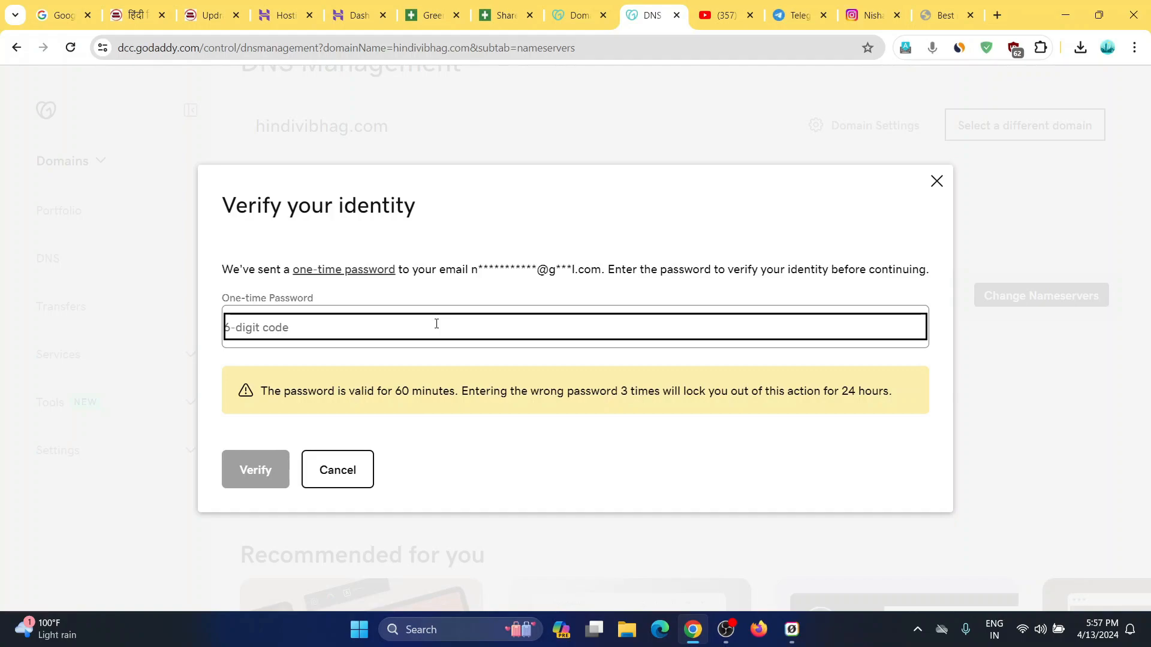
pyautogui.hotkey('ctrl', 'v')
pyautogui.click(252, 475)
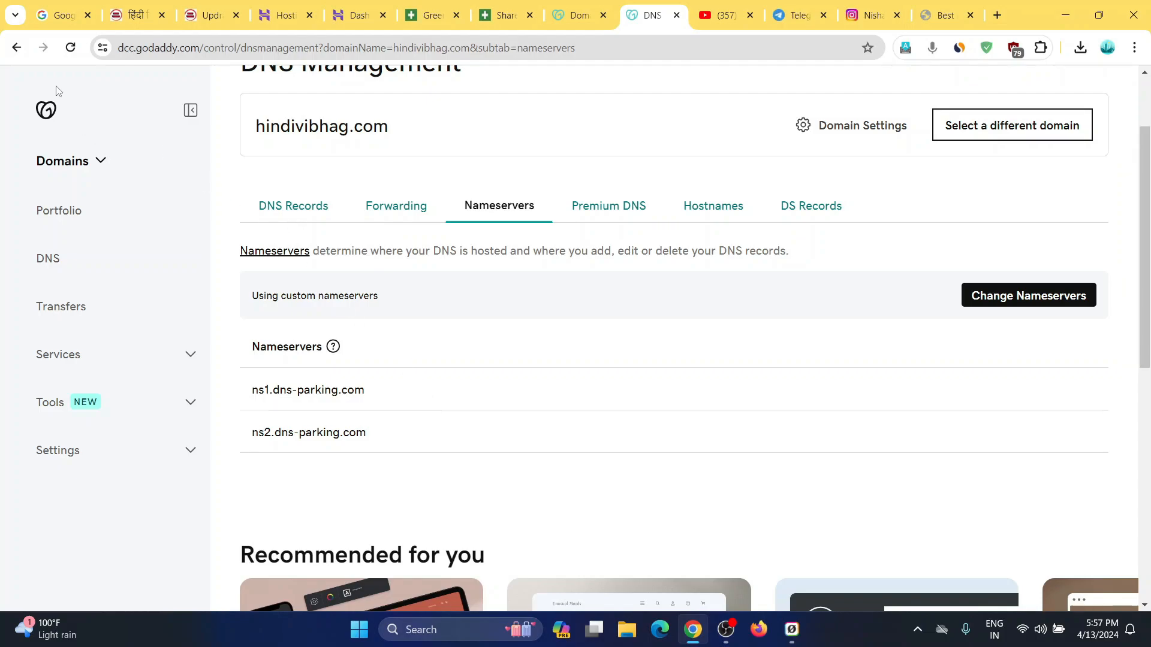
pyautogui.click(70, 48)
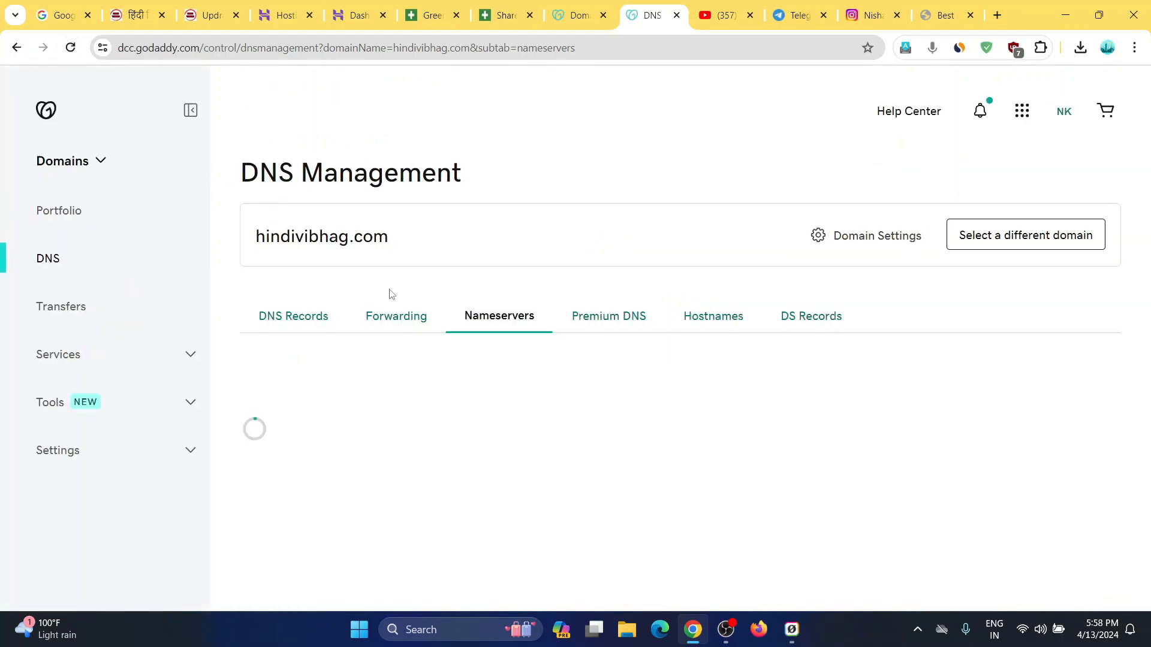
pyautogui.scroll(-1, 395, 318)
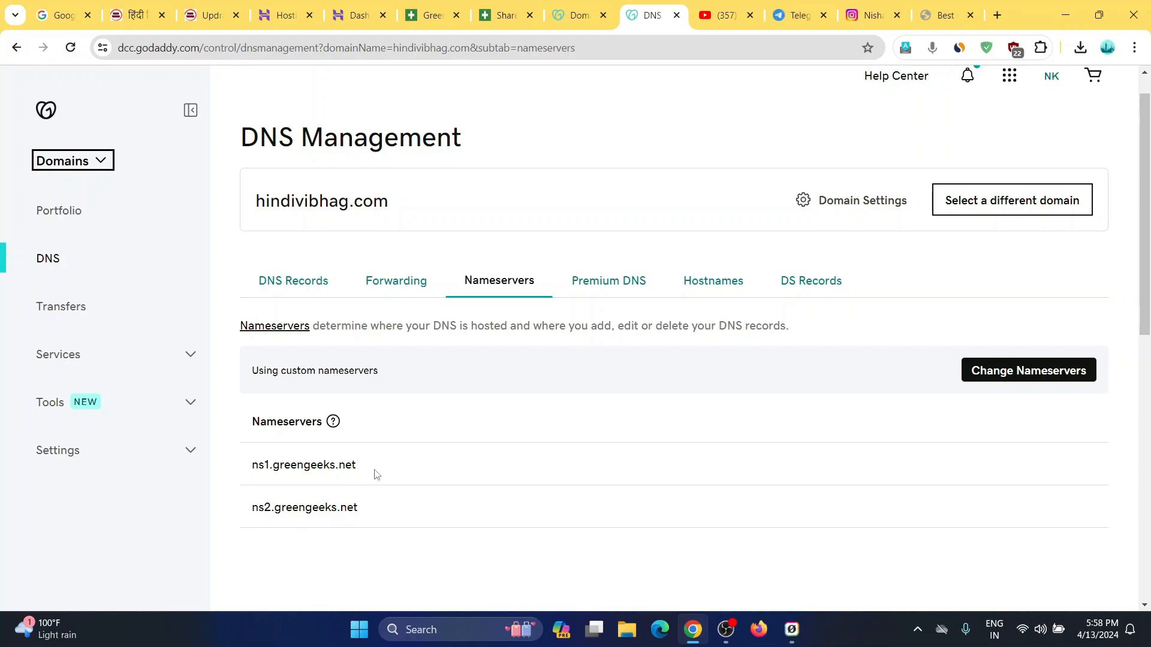
# - Switch back to GreenGeeks, open cPanel for the hosting account and go to its Domains list
pyautogui.click(497, 5)
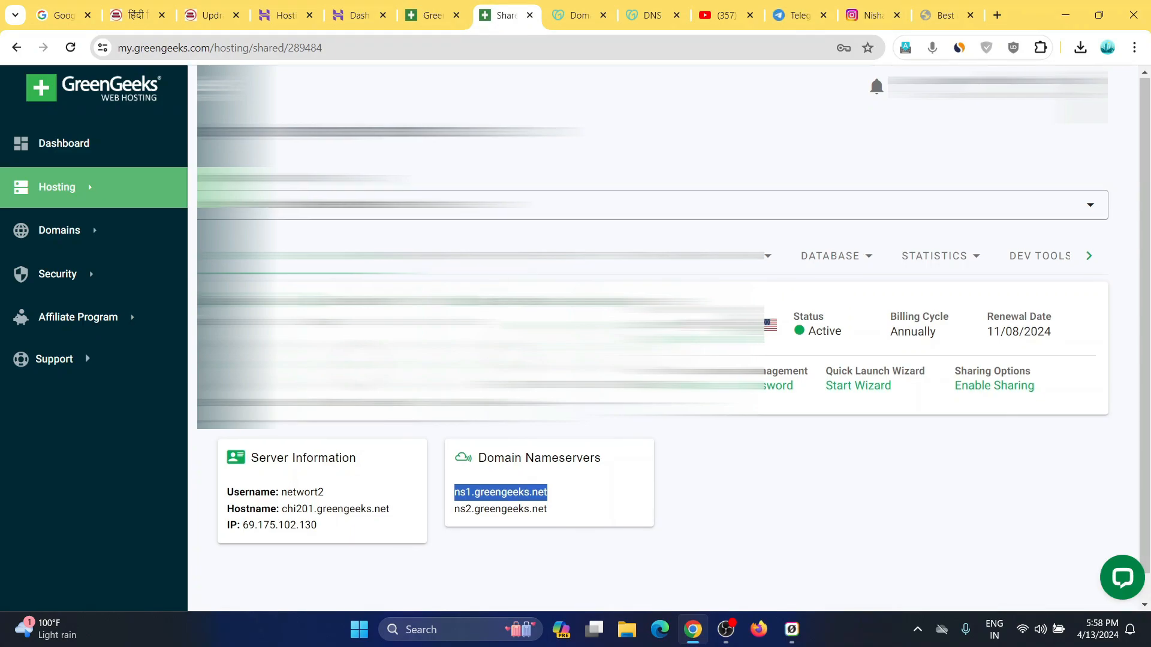
pyautogui.scroll(-1, 85, 354)
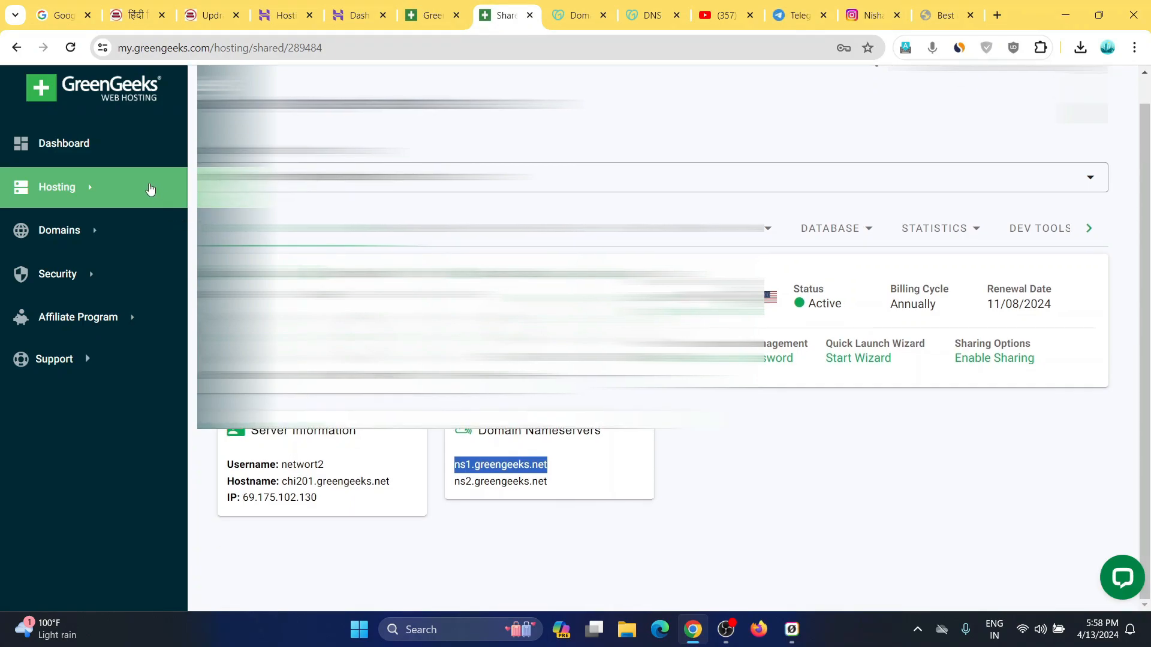
pyautogui.click(142, 186)
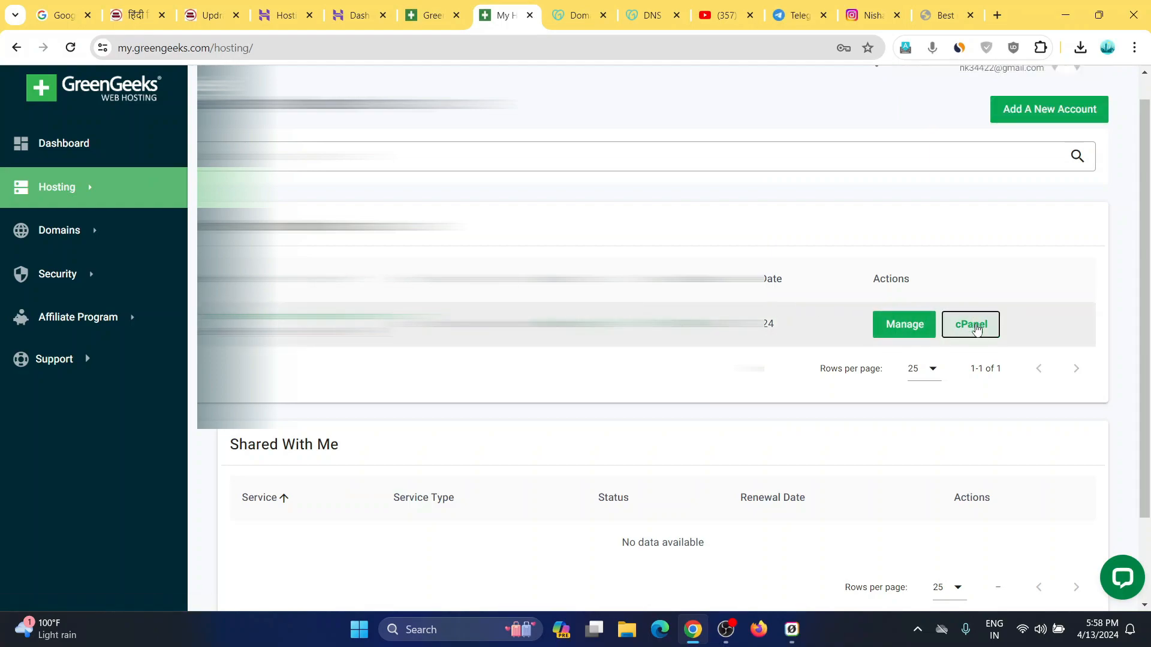
pyautogui.click(975, 324)
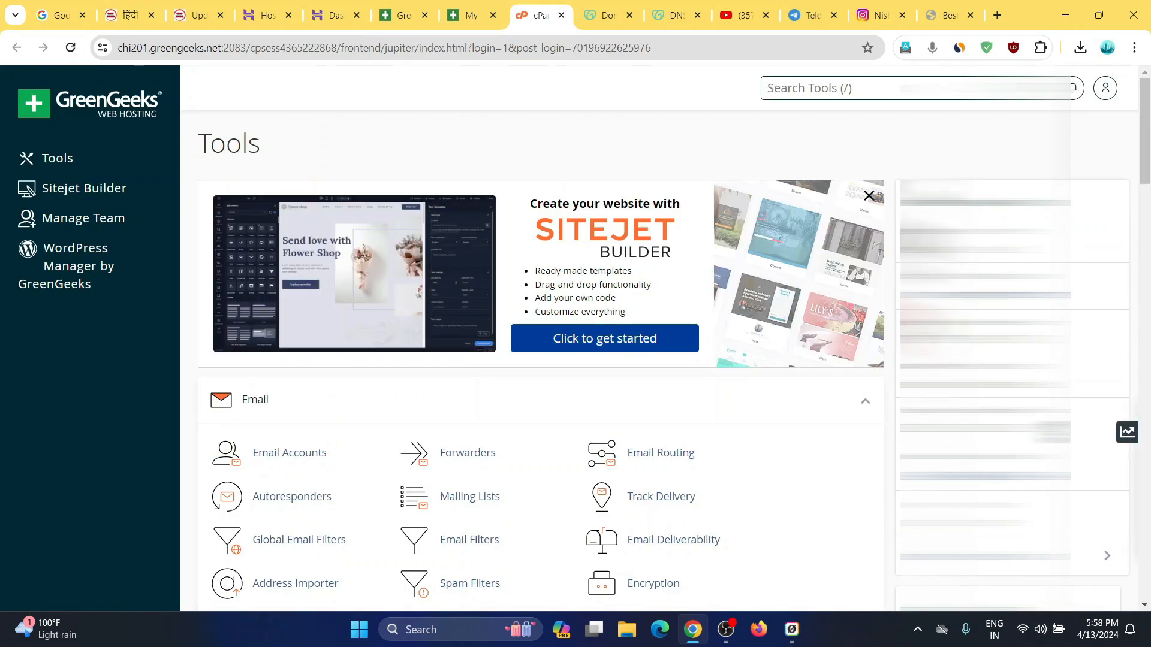
pyautogui.scroll(-1, 780, 437)
pyautogui.scroll(-15, 780, 437)
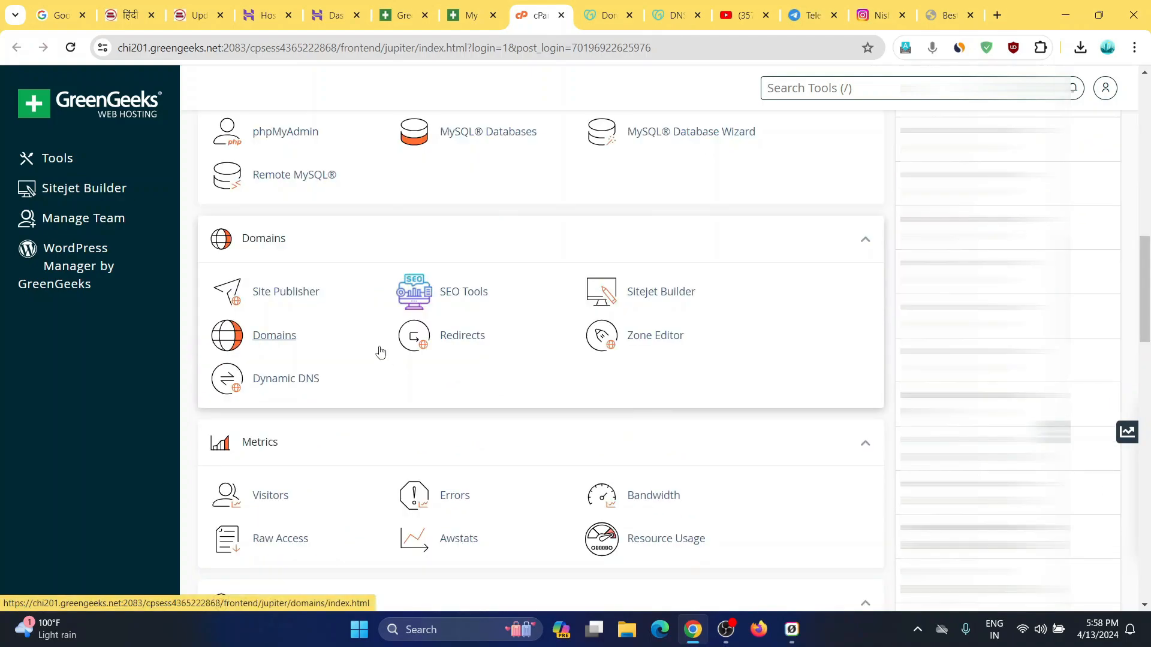
pyautogui.click(286, 339)
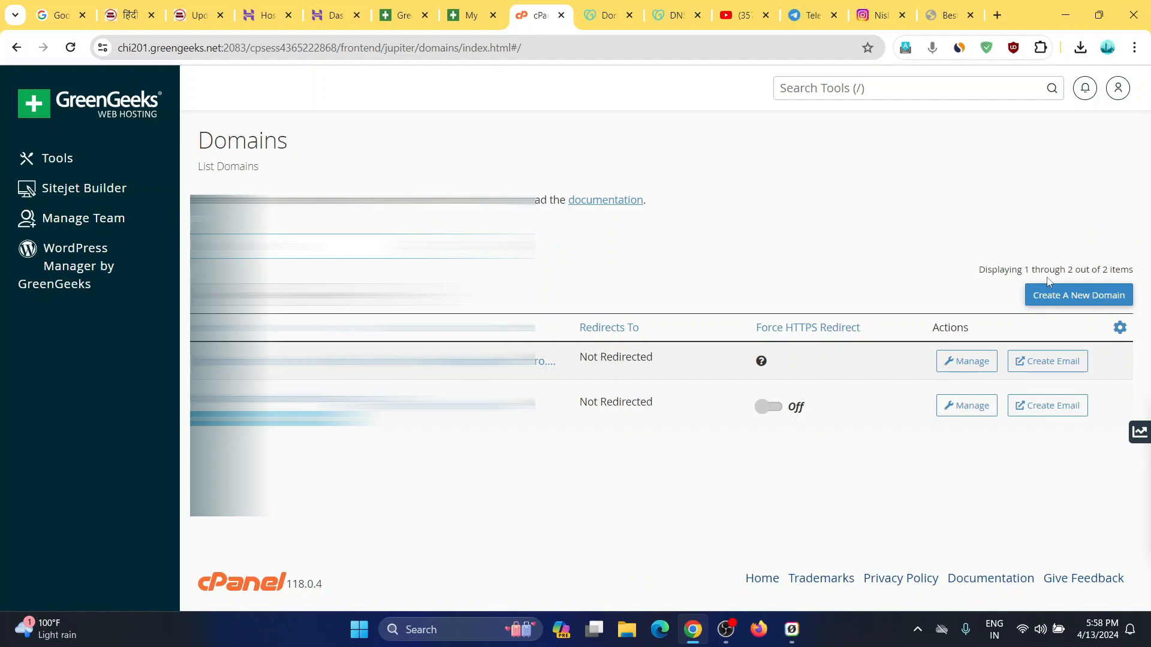
pyautogui.click(1051, 295)
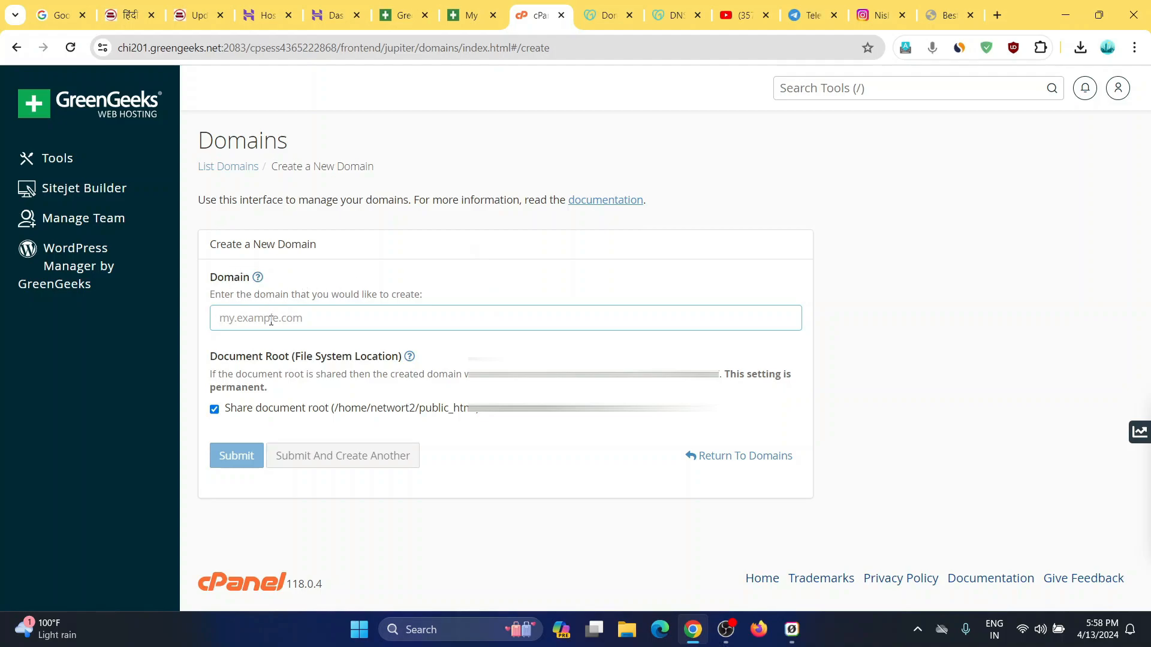
pyautogui.write('www.hindivibhag.com')
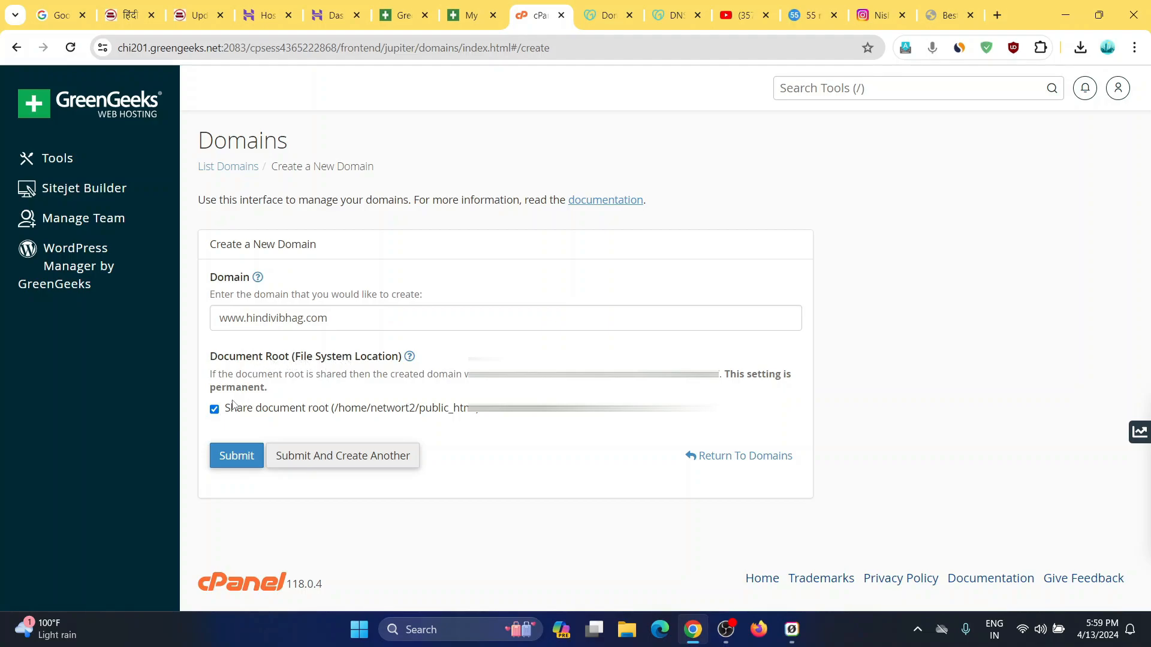
pyautogui.click(215, 410)
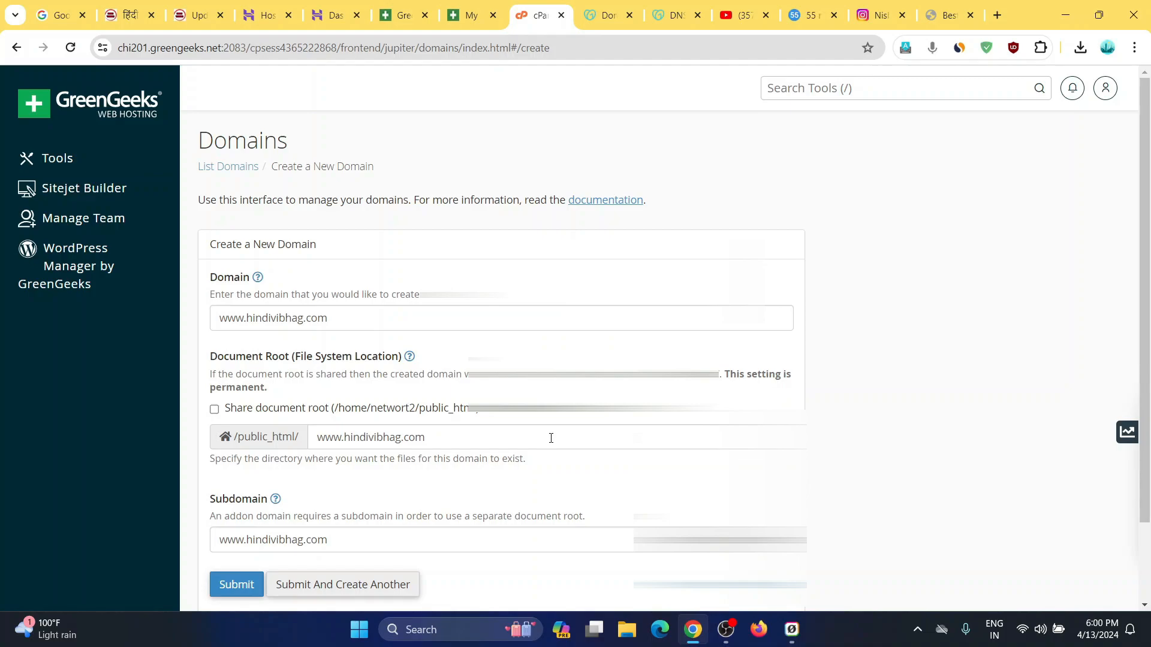
pyautogui.scroll(-2, 551, 438)
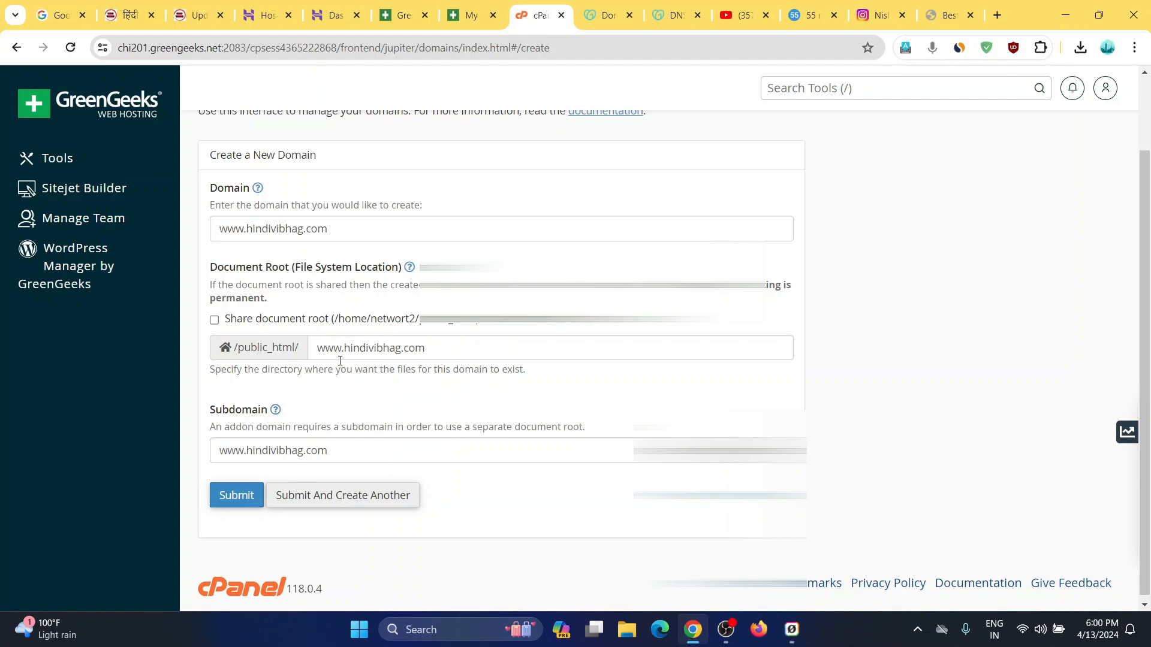
pyautogui.click(234, 505)
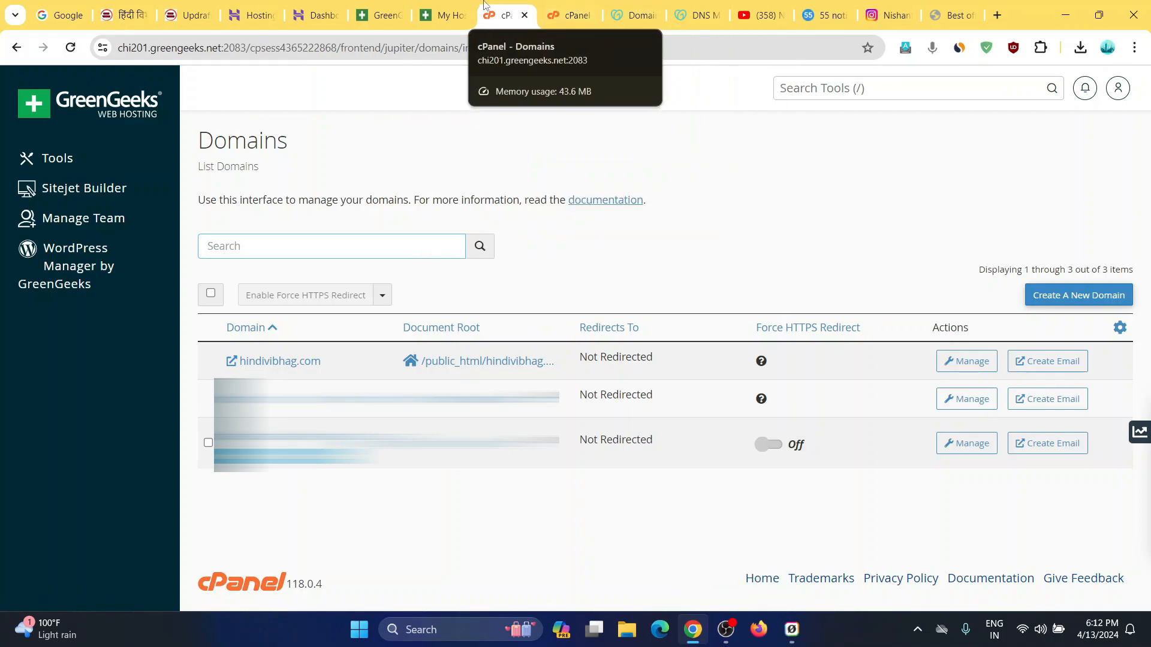
# - Open cPanel from the GreenGeeks hosting account and bring up the WordPress installation form in the Softaculous Apps Installer
pyautogui.click(444, 15)
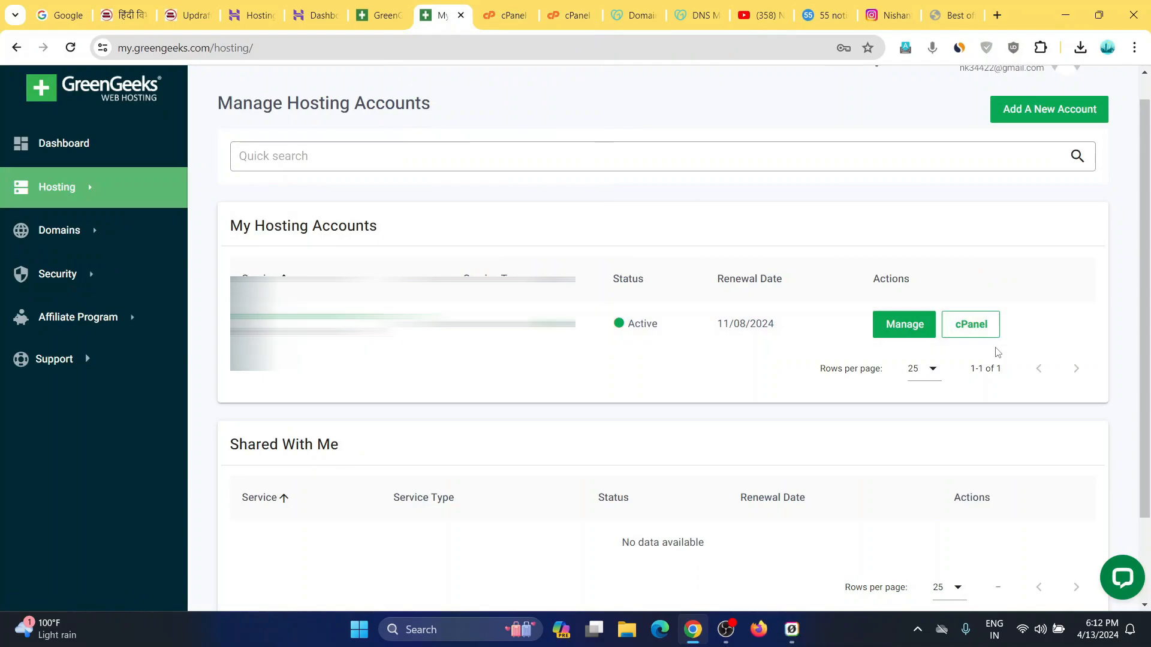
pyautogui.click(977, 331)
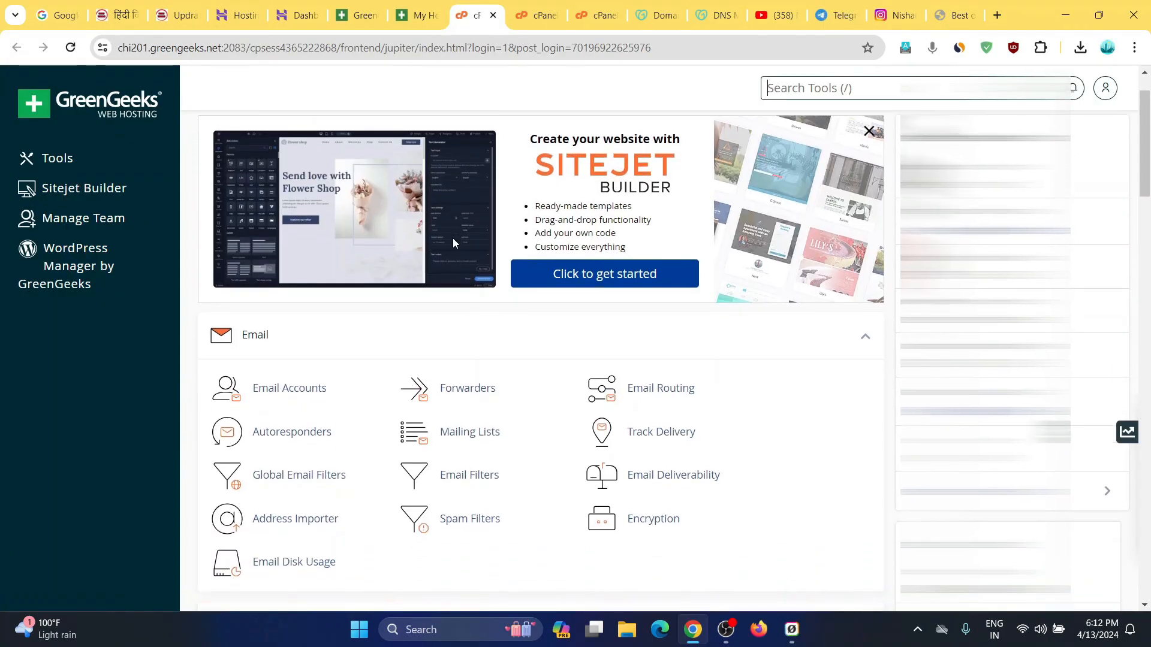
pyautogui.scroll(-20, 452, 239)
pyautogui.scroll(-10, 324, 177)
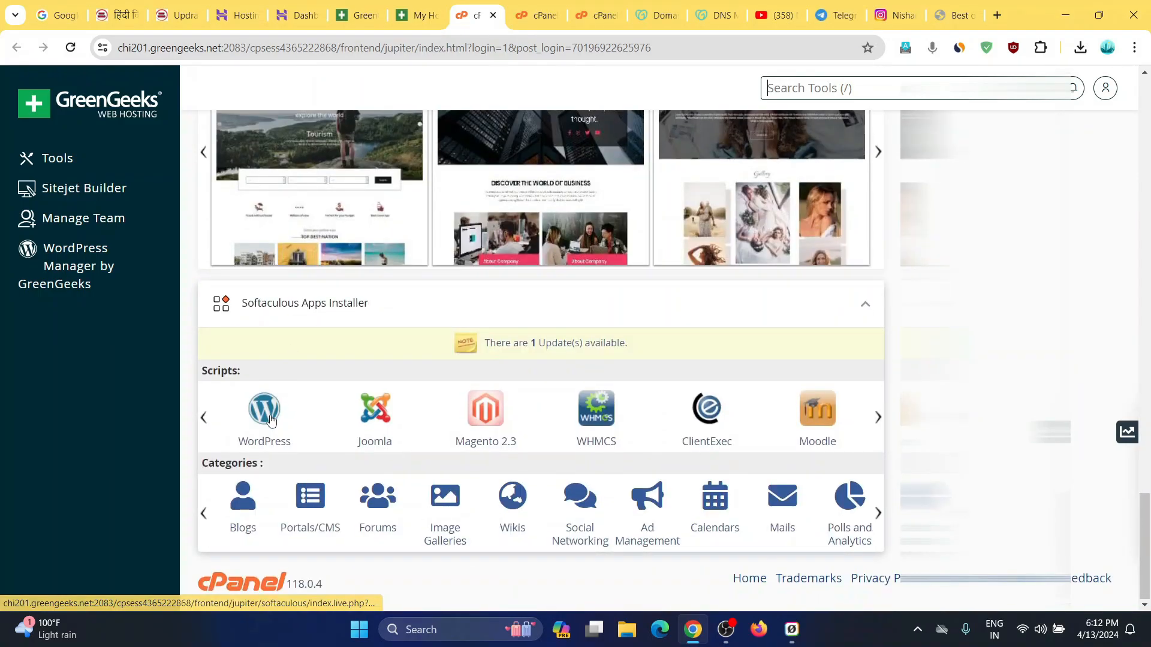
pyautogui.click(271, 419)
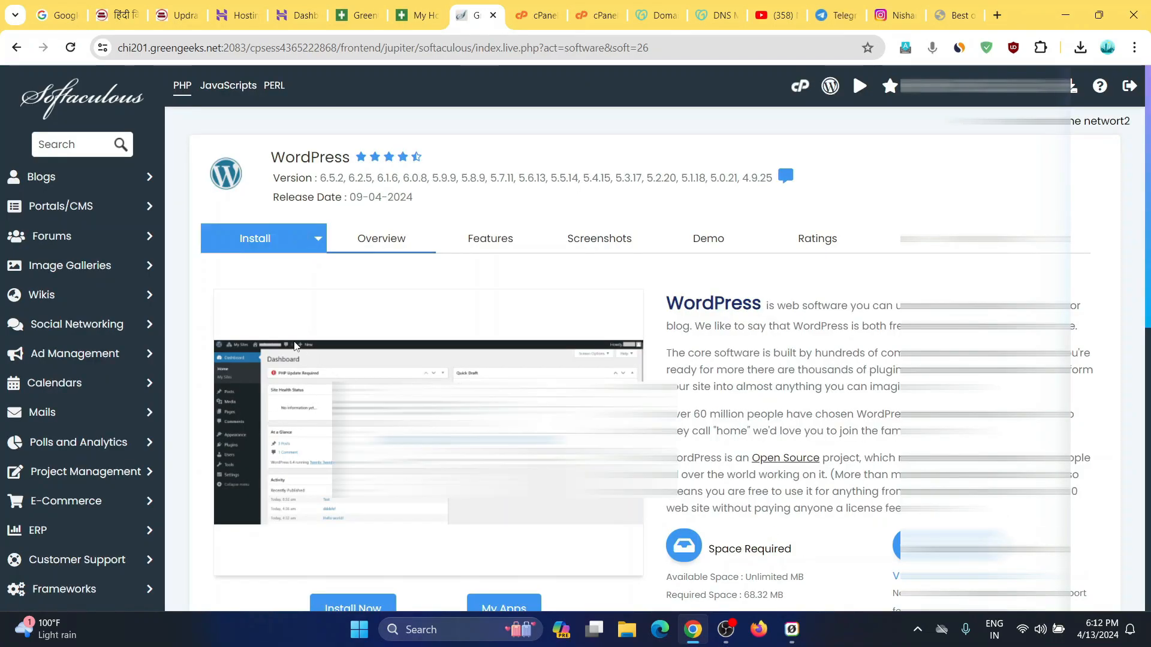
pyautogui.click(283, 245)
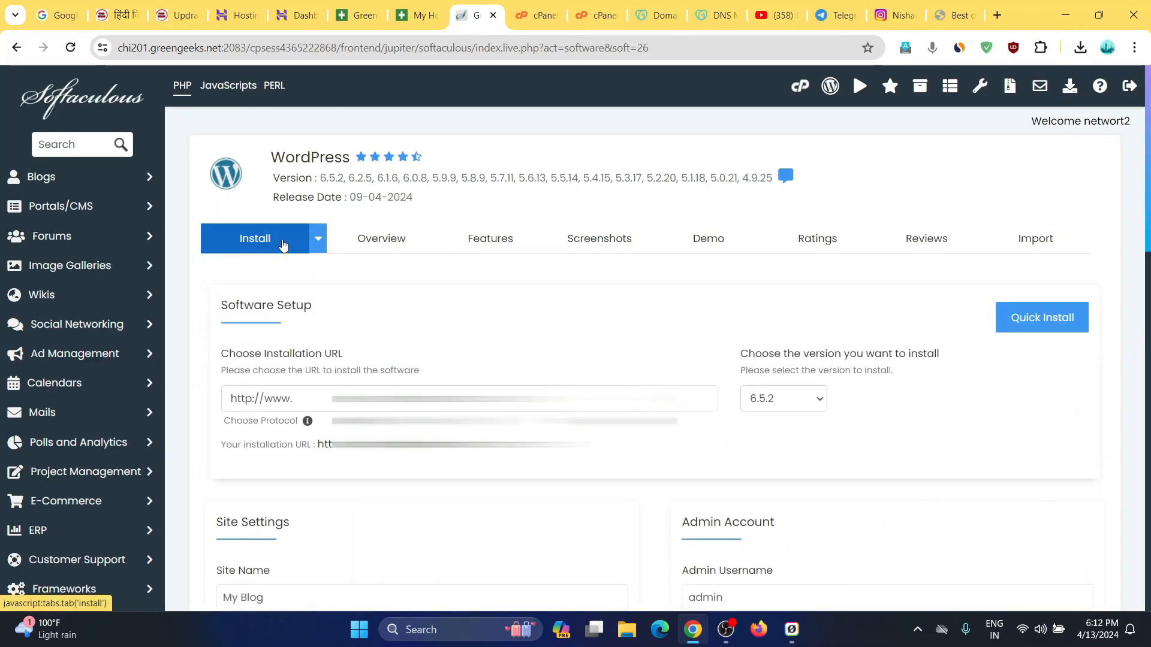
pyautogui.click(290, 398)
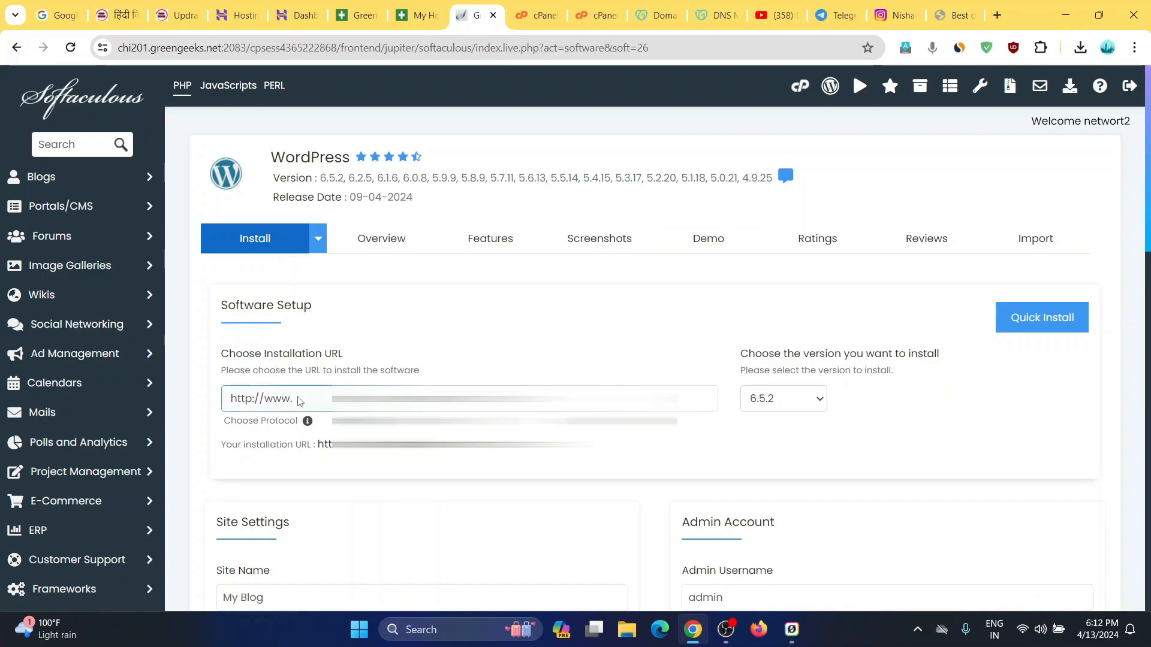
pyautogui.click(300, 400)
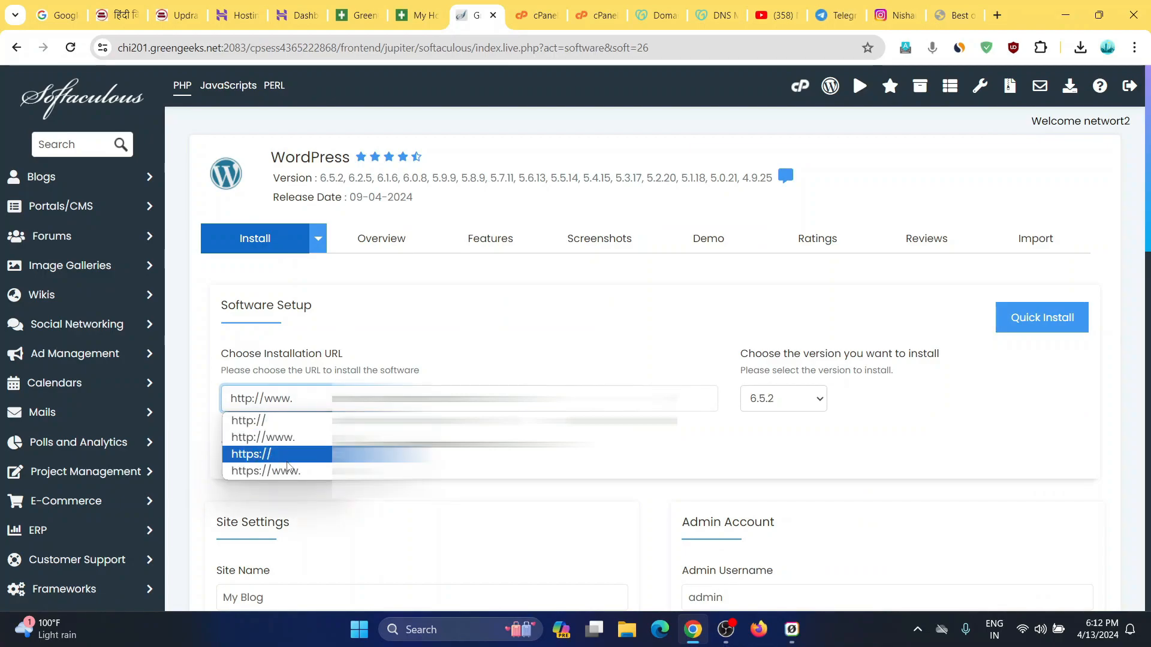
pyautogui.click(287, 471)
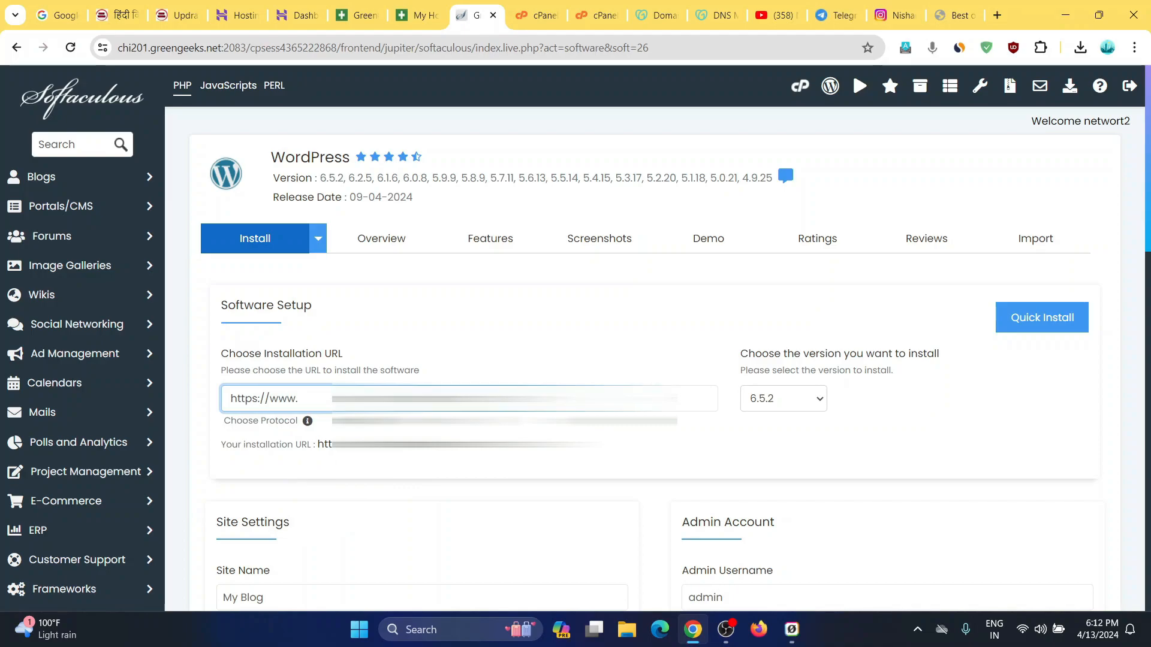
pyautogui.click(443, 399)
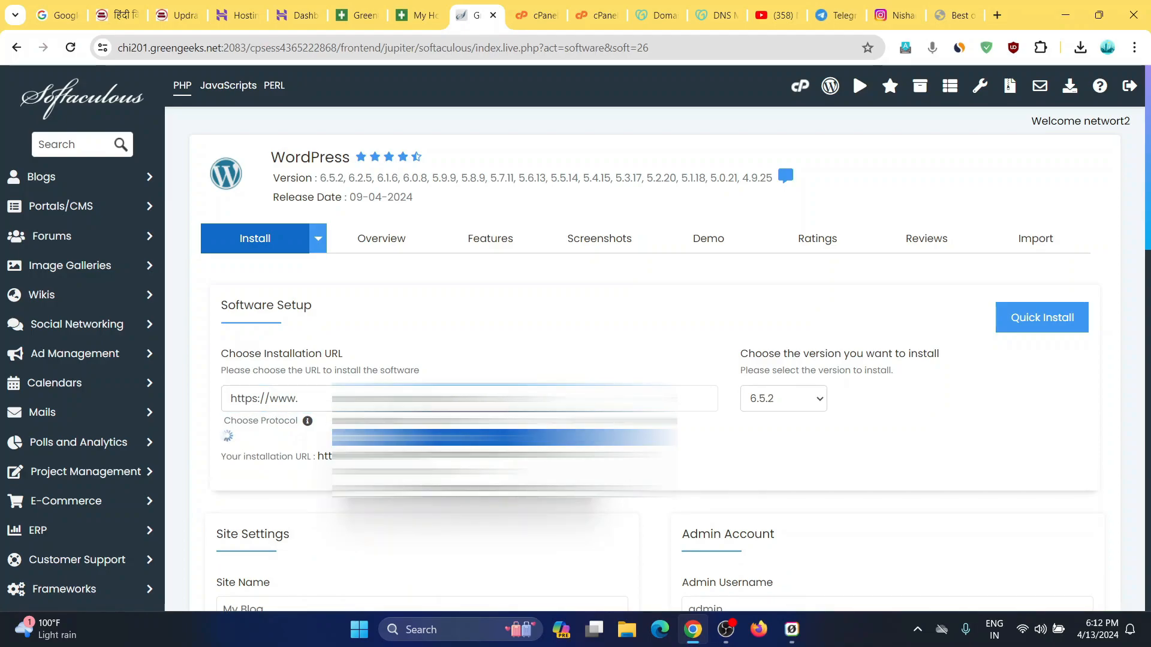
pyautogui.click(456, 438)
pyautogui.click(471, 358)
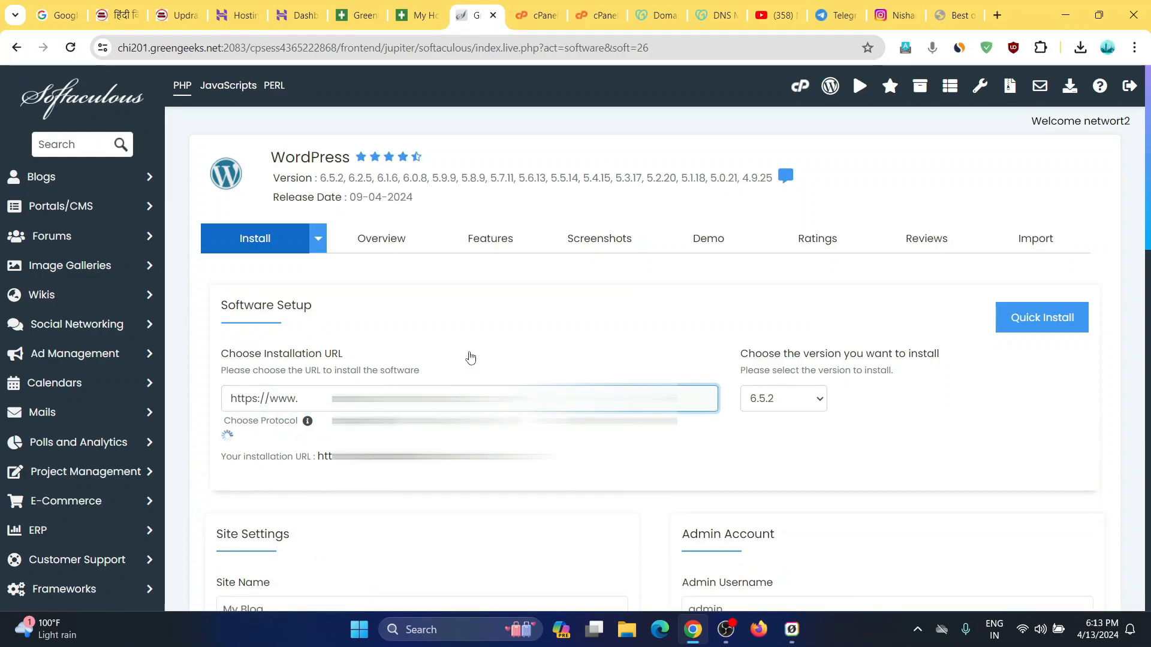
# - Choose WordPress version 6.5.2 and leave the installation directory empty
pyautogui.scroll(-1, 471, 358)
pyautogui.scroll(-3, 471, 358)
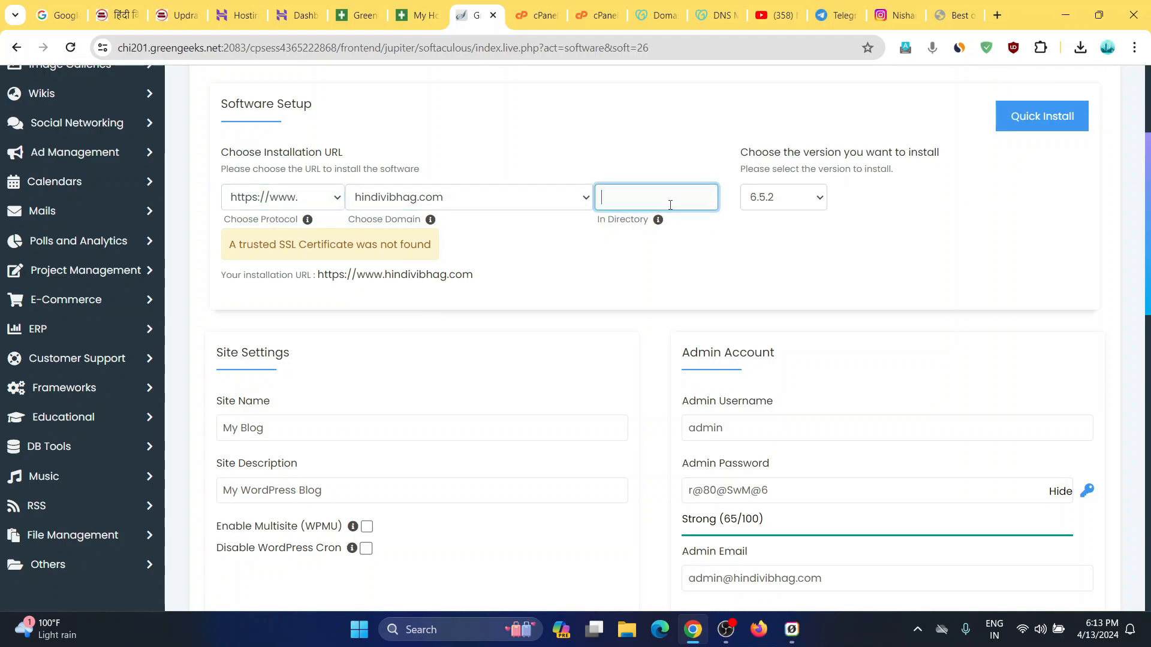
pyautogui.click(759, 200)
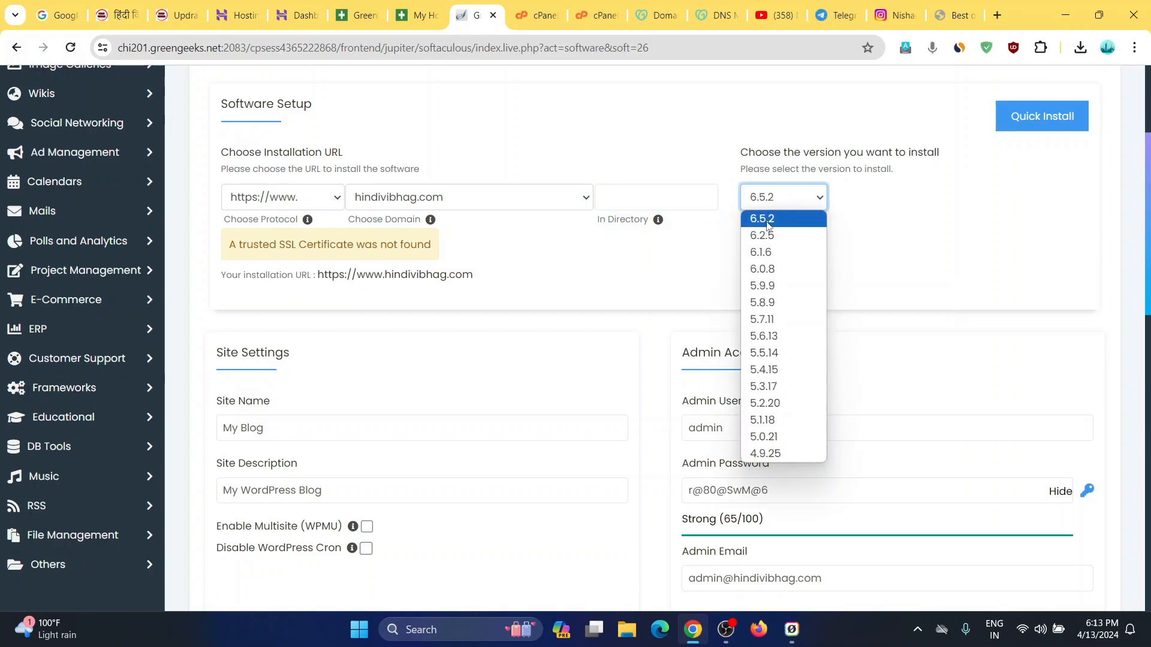
pyautogui.click(768, 222)
pyautogui.hotkey('shift', 'Tab')
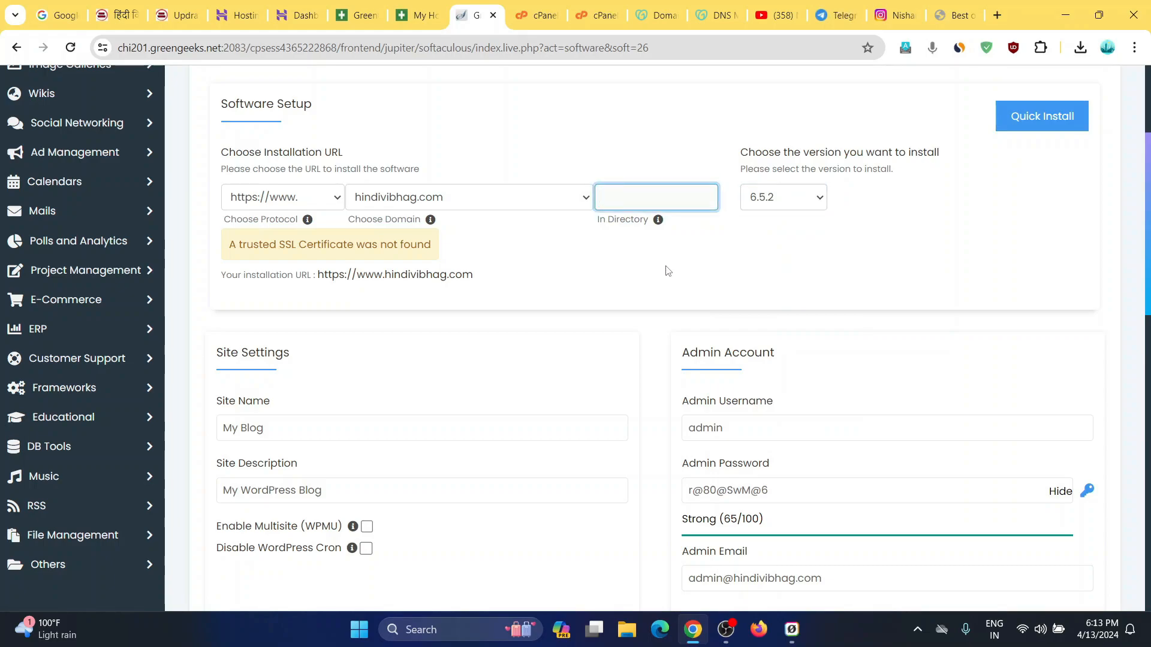
# - Review the site settings, admin account and plugin options of the installation, and select the admin password text
pyautogui.scroll(-2, 399, 282)
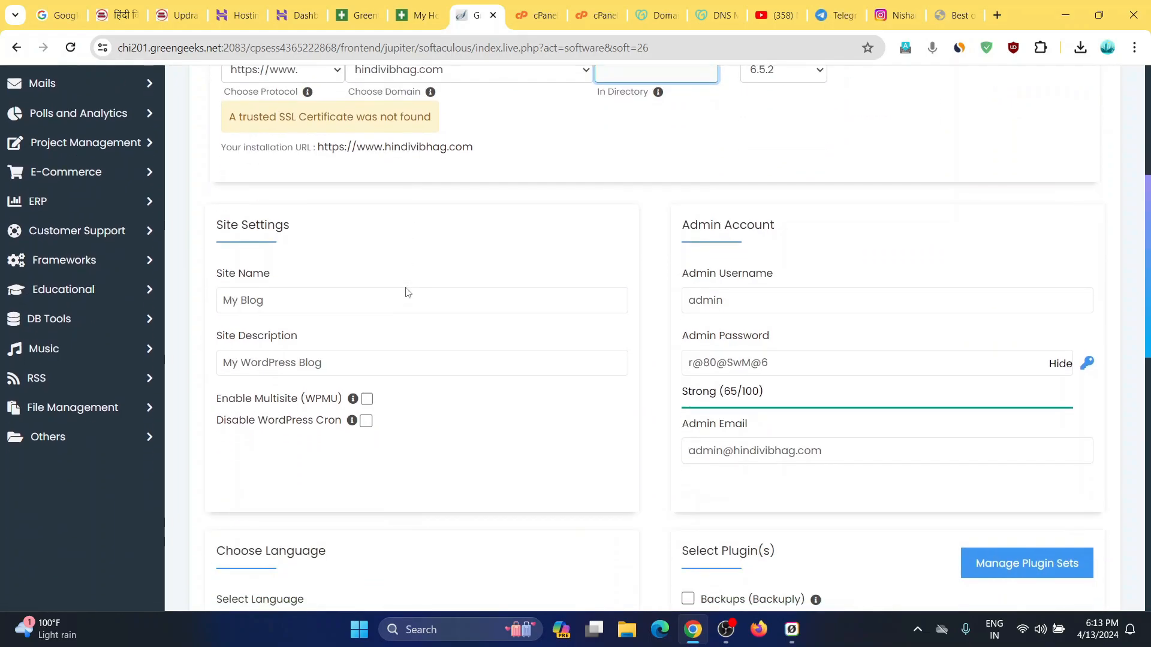
pyautogui.scroll(-2, 407, 287)
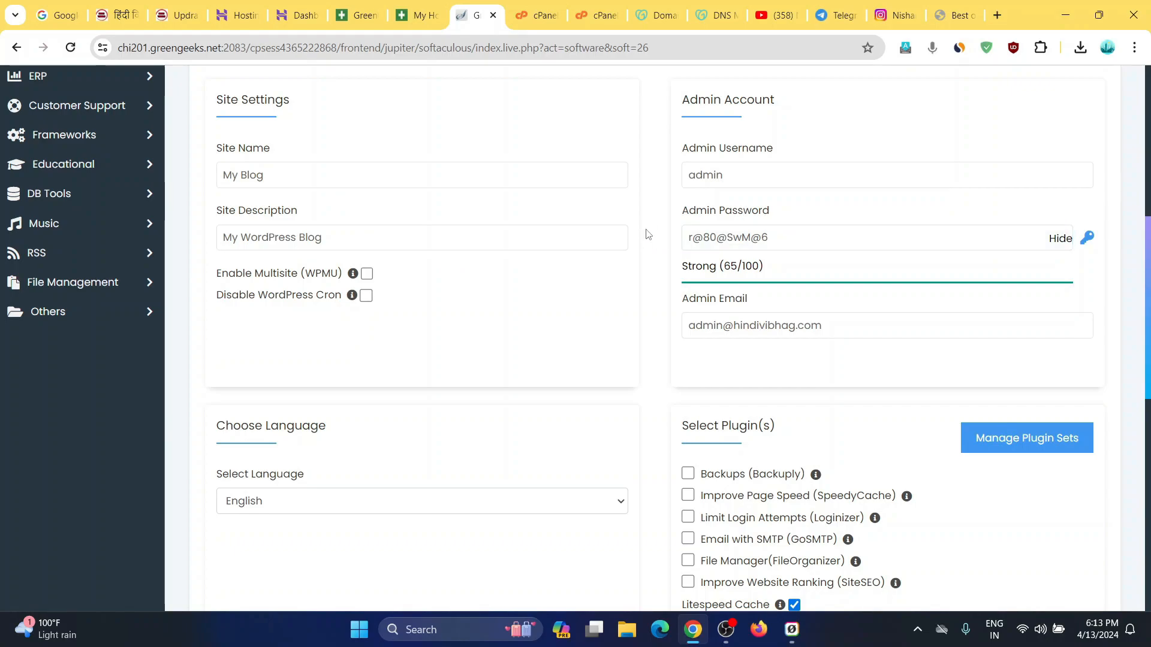
pyautogui.scroll(-3, 552, 285)
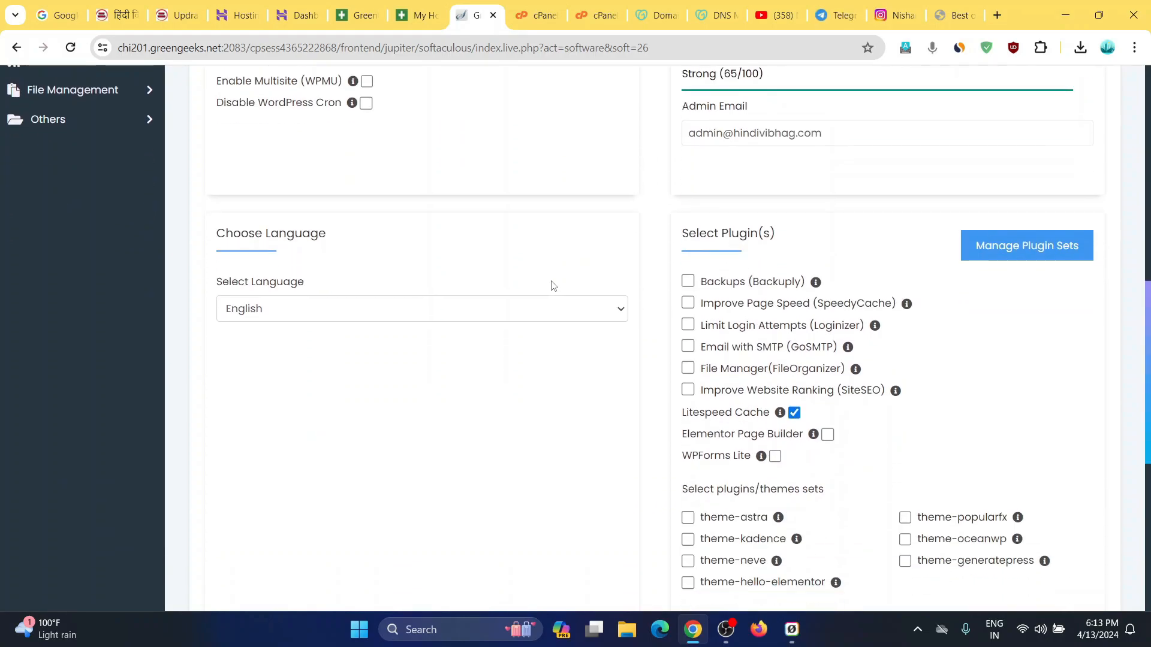
pyautogui.scroll(1, 553, 285)
pyautogui.scroll(3, 552, 285)
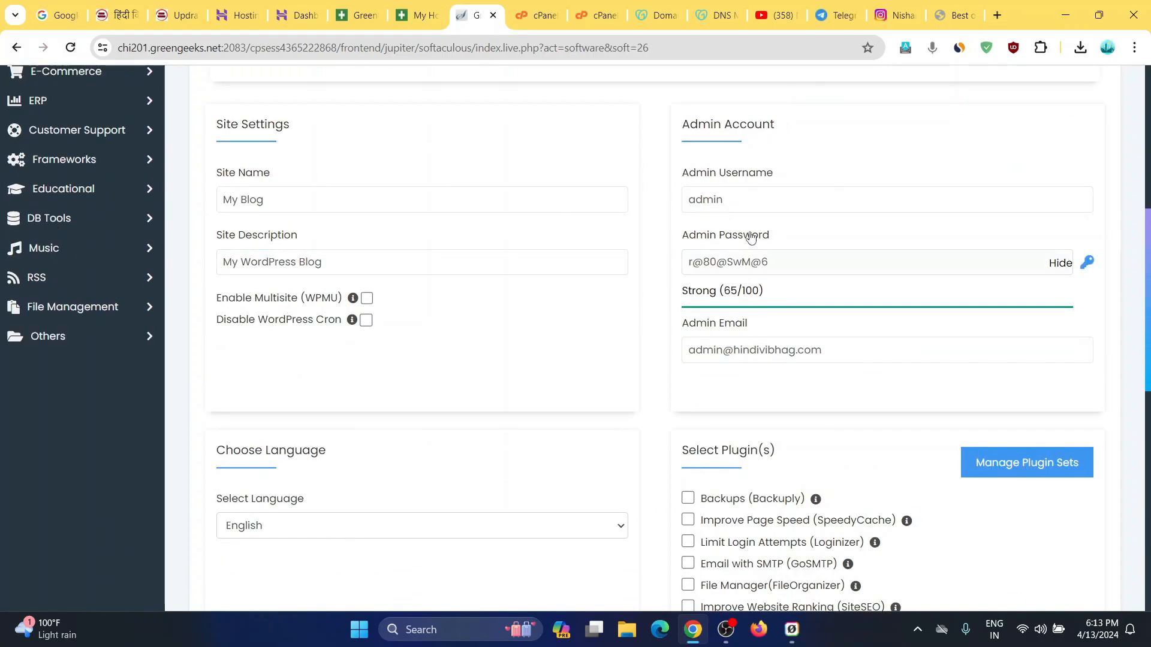
pyautogui.doubleClick(765, 262)
pyautogui.tripleClick(764, 262)
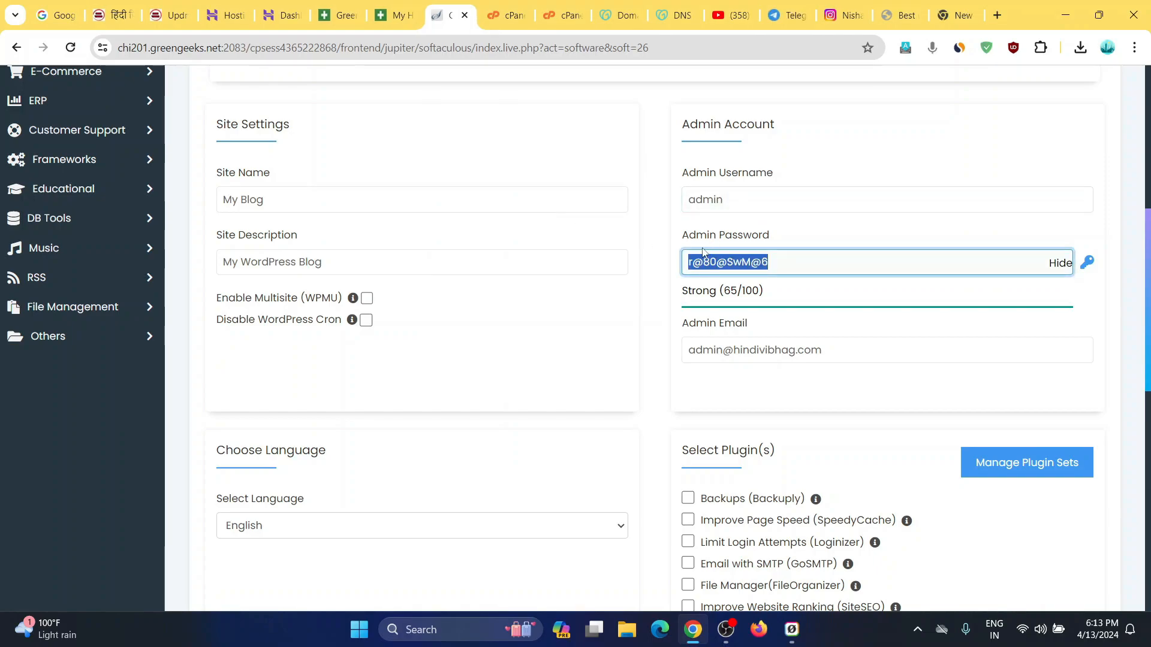
pyautogui.scroll(2, 726, 204)
pyautogui.scroll(2, 723, 273)
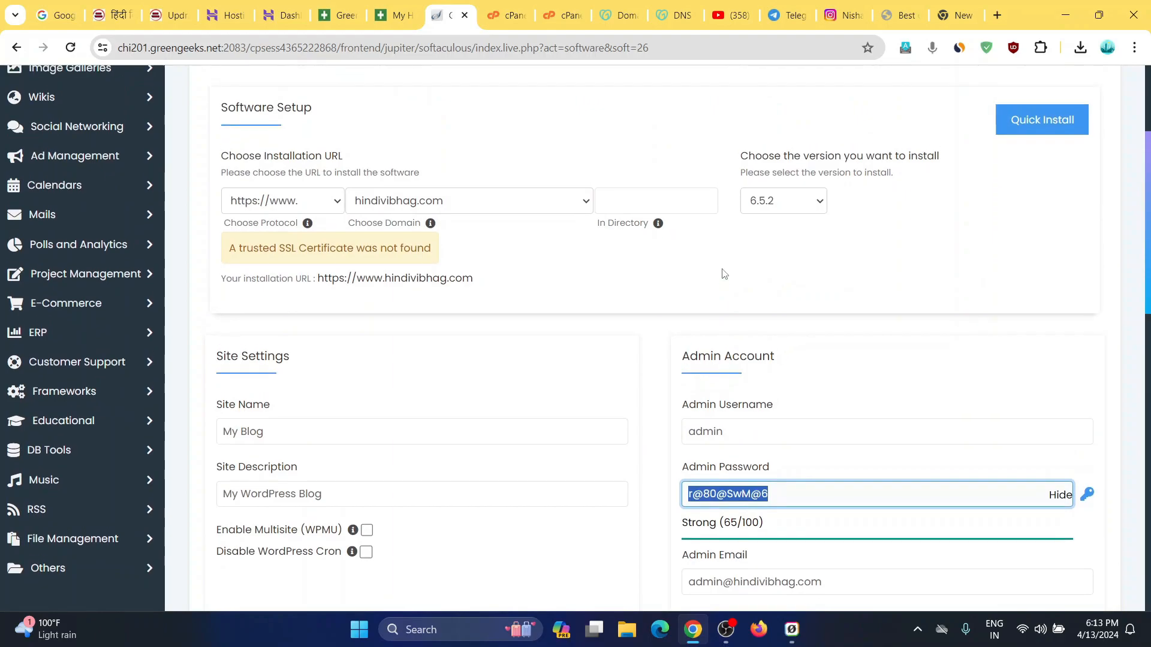
# - Install WordPress with the default site settings, English as the language and only the Litespeed Cache plugin selected
pyautogui.scroll(-6, 749, 310)
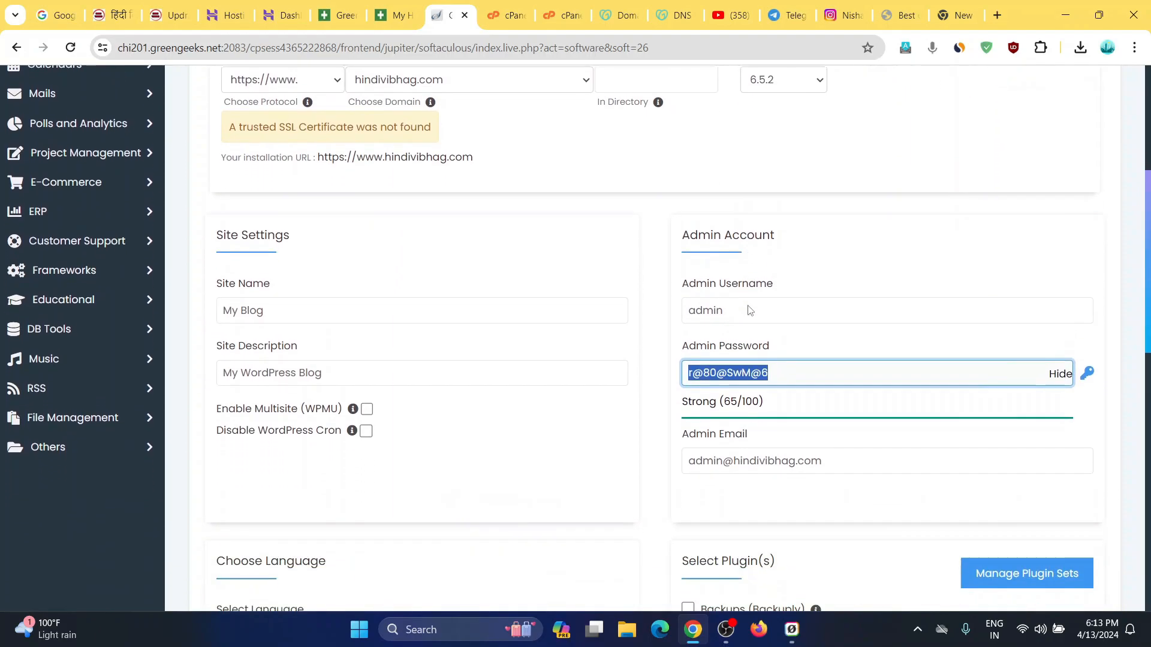
pyautogui.scroll(-3, 750, 310)
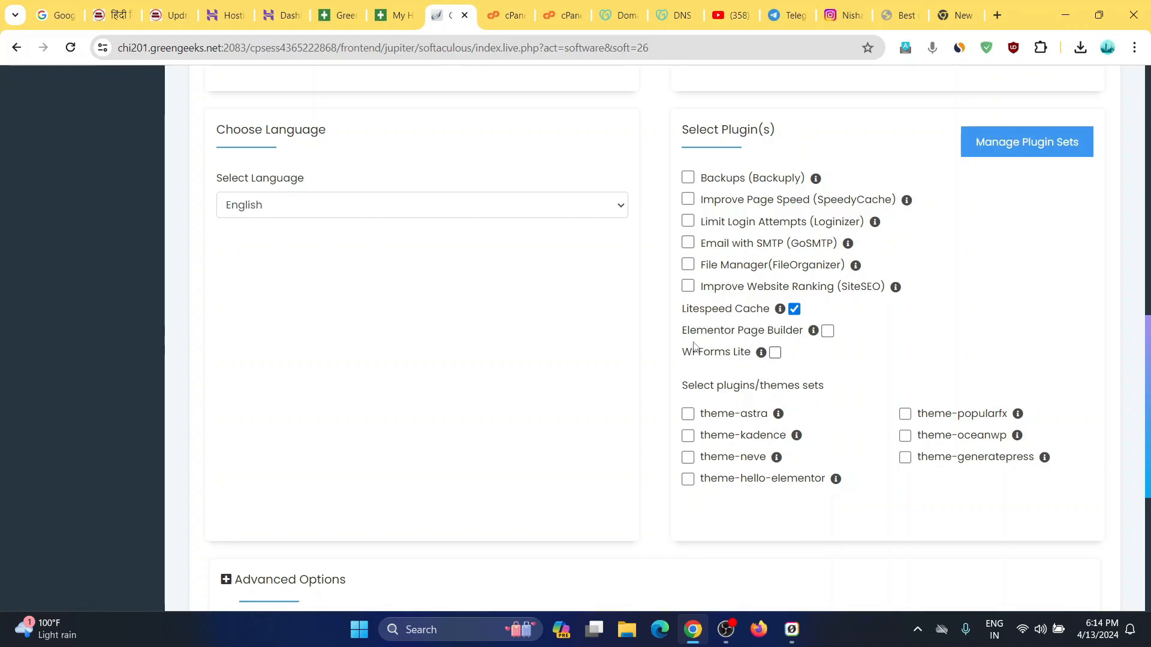
pyautogui.scroll(-1, 687, 340)
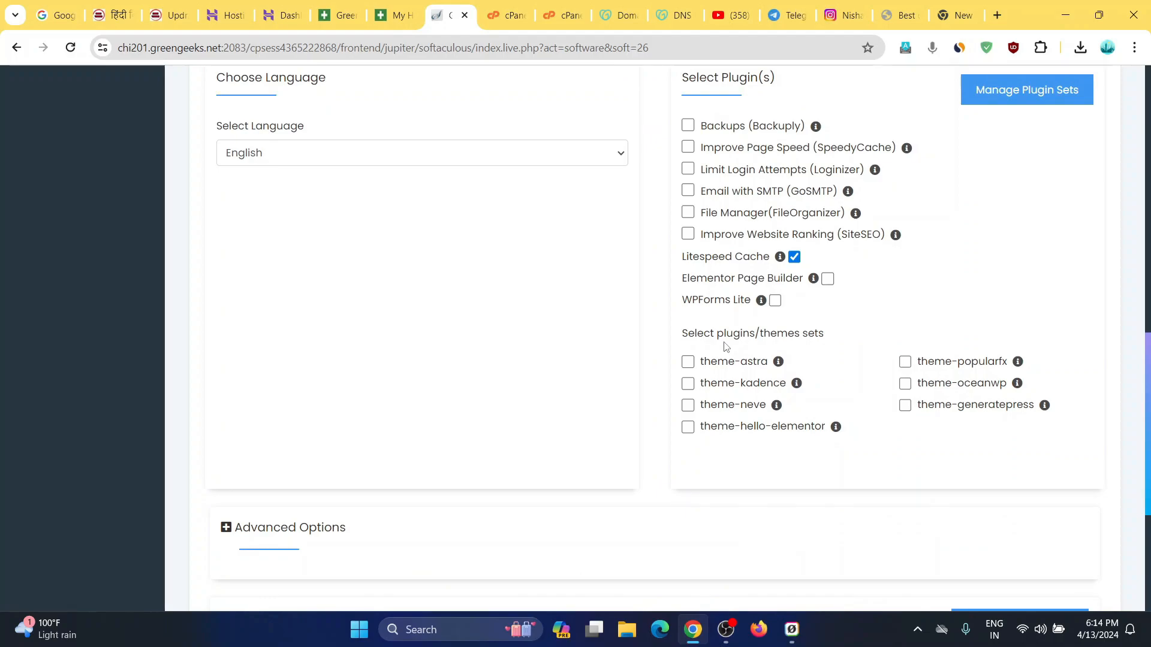
pyautogui.scroll(-3, 725, 346)
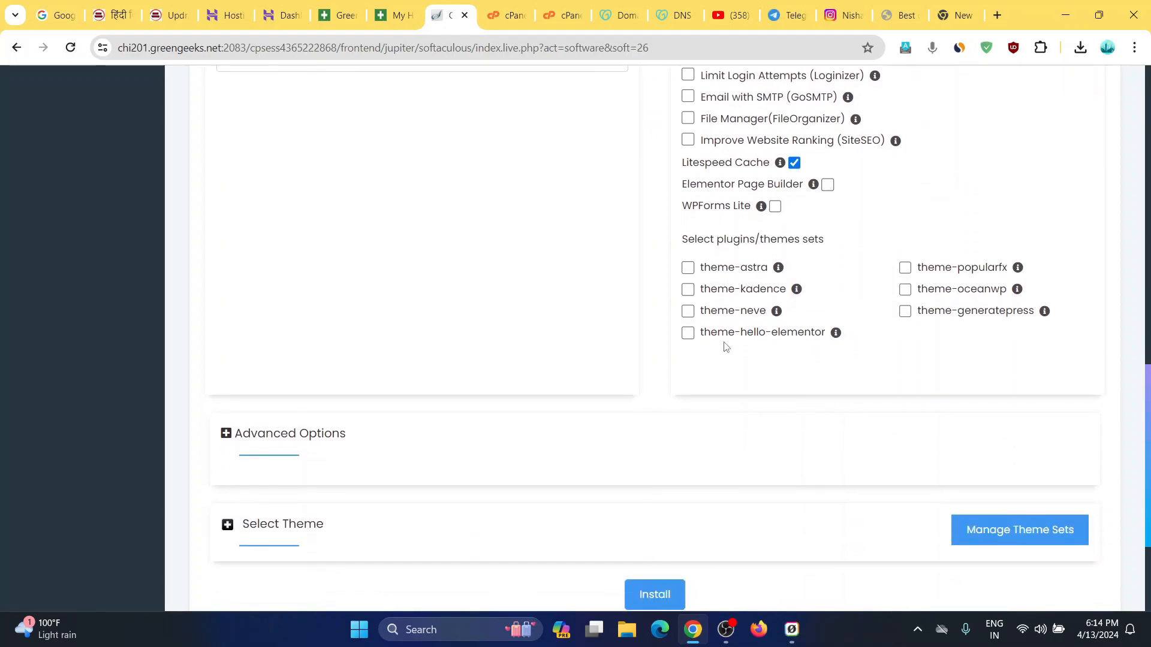
pyautogui.scroll(-2, 725, 348)
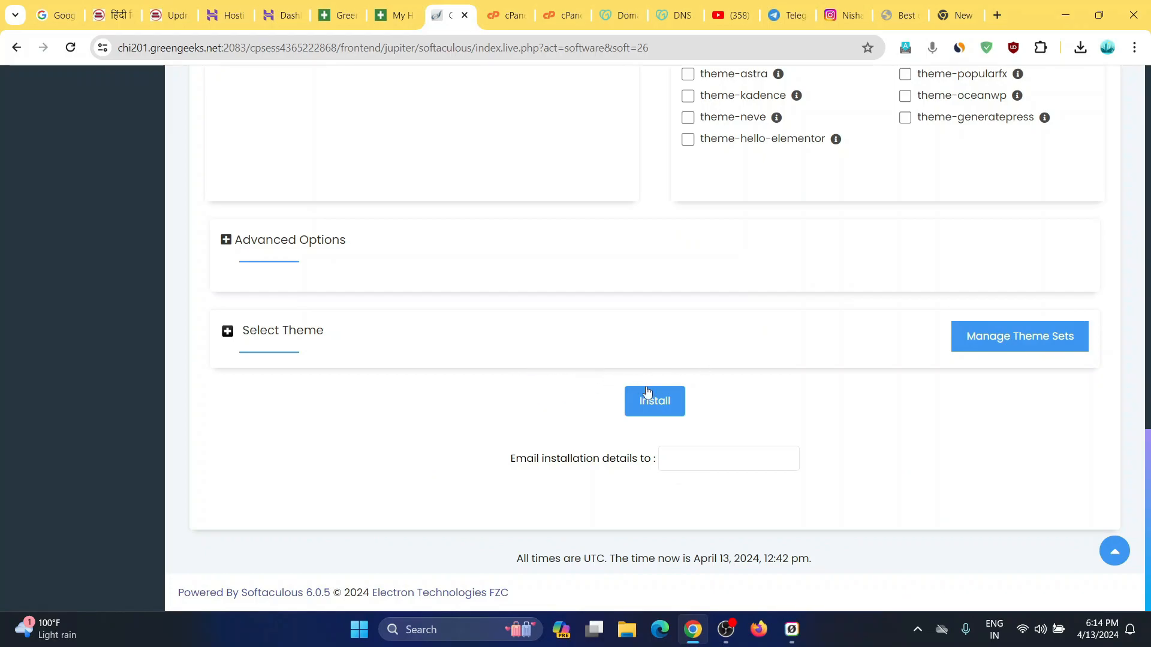
pyautogui.click(666, 410)
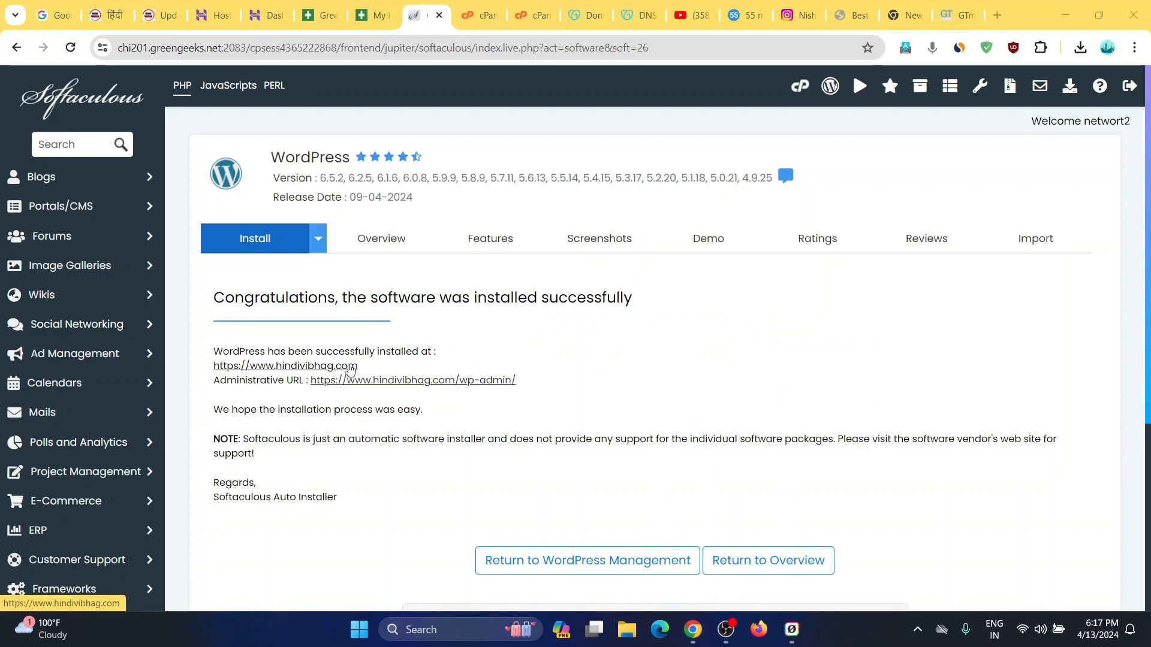
pyautogui.click(350, 367)
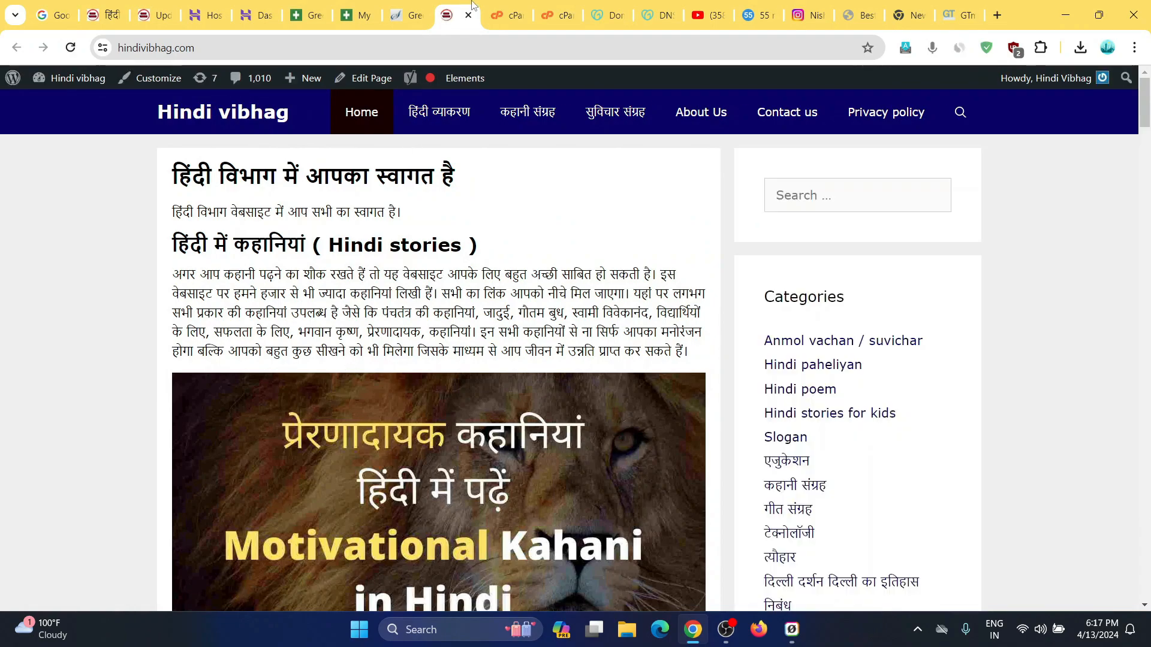
pyautogui.click(468, 15)
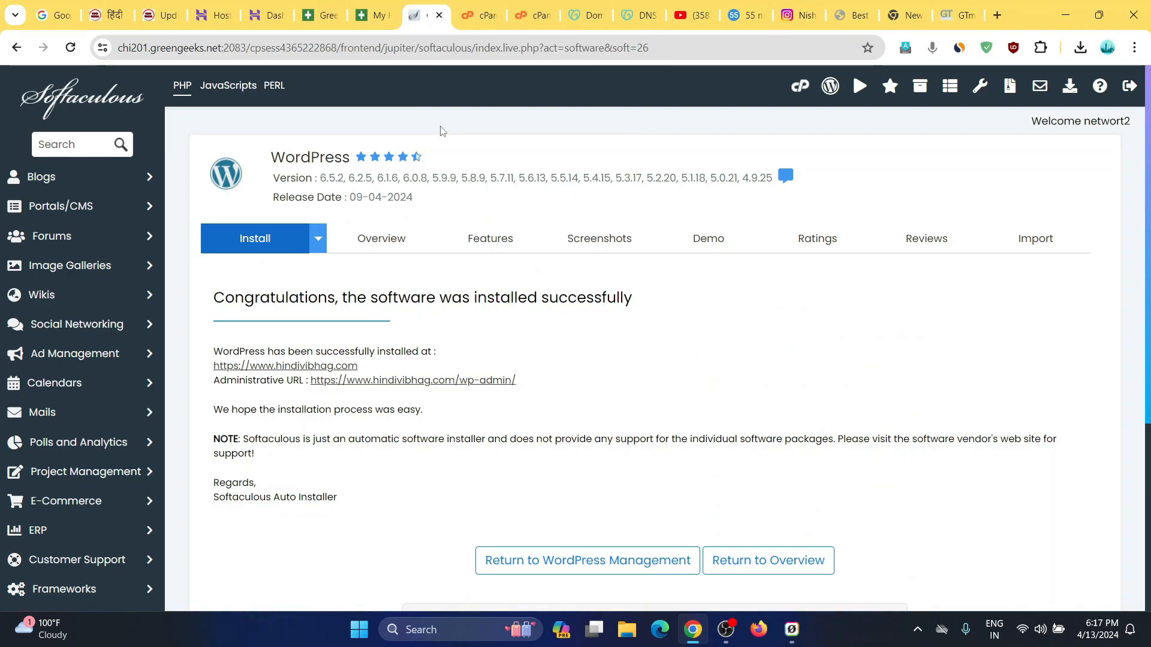
pyautogui.moveTo(401, 158)
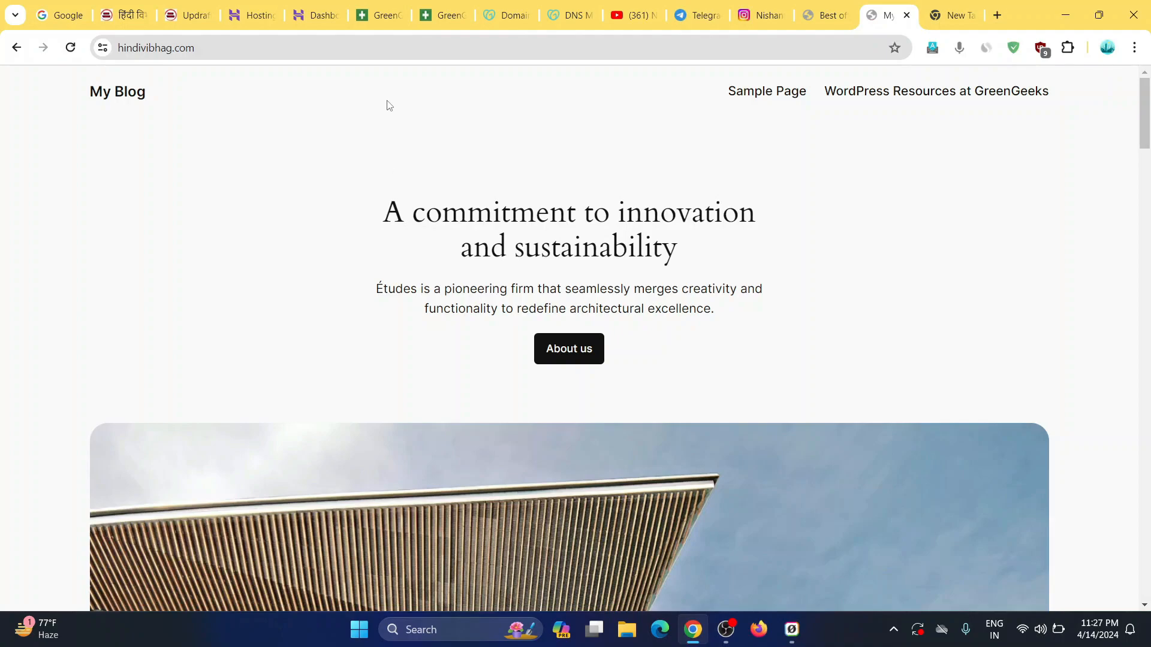
# - Return to the GreenGeeks account, go to its hosting accounts and open cPanel
pyautogui.click(422, 8)
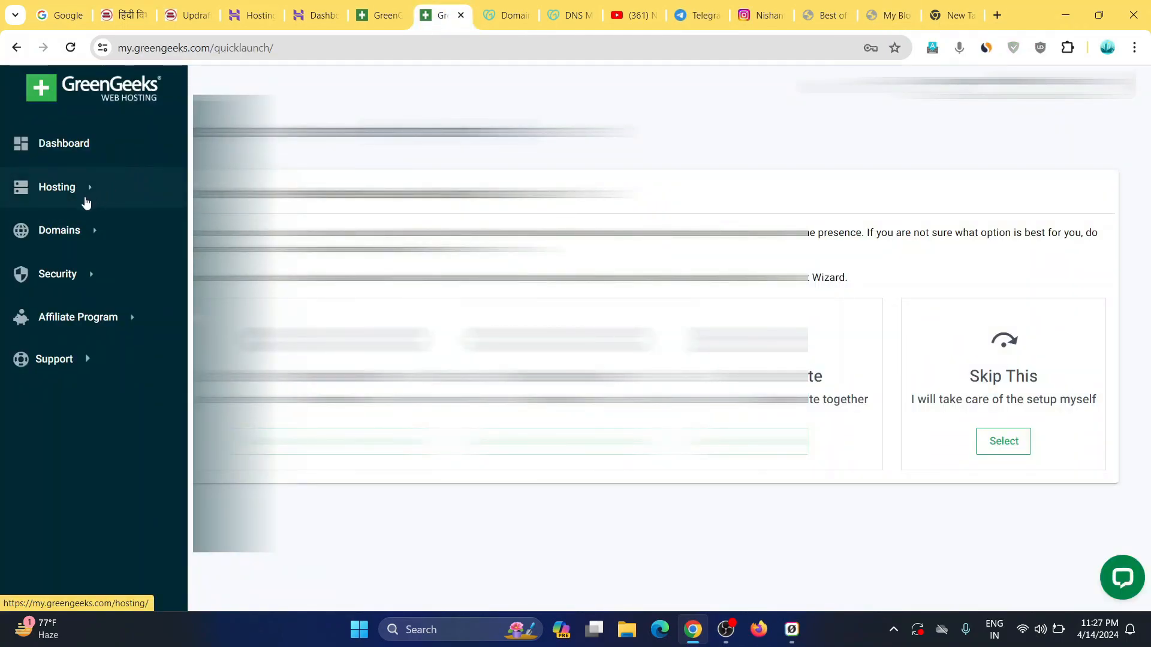
pyautogui.click(85, 203)
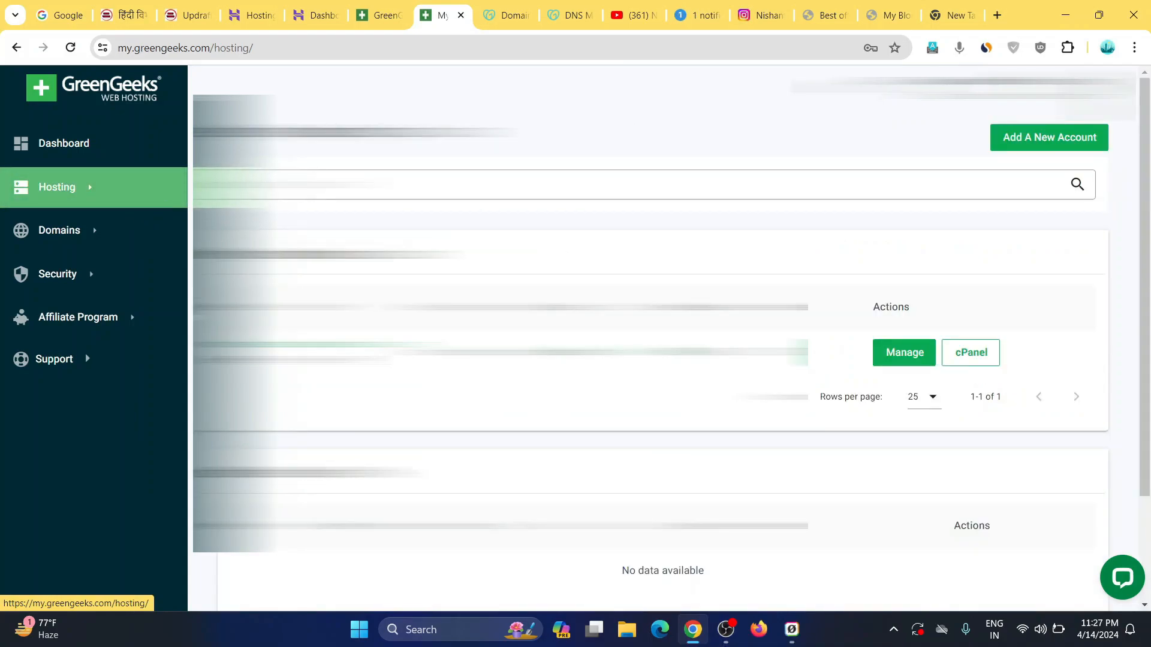
pyautogui.click(964, 351)
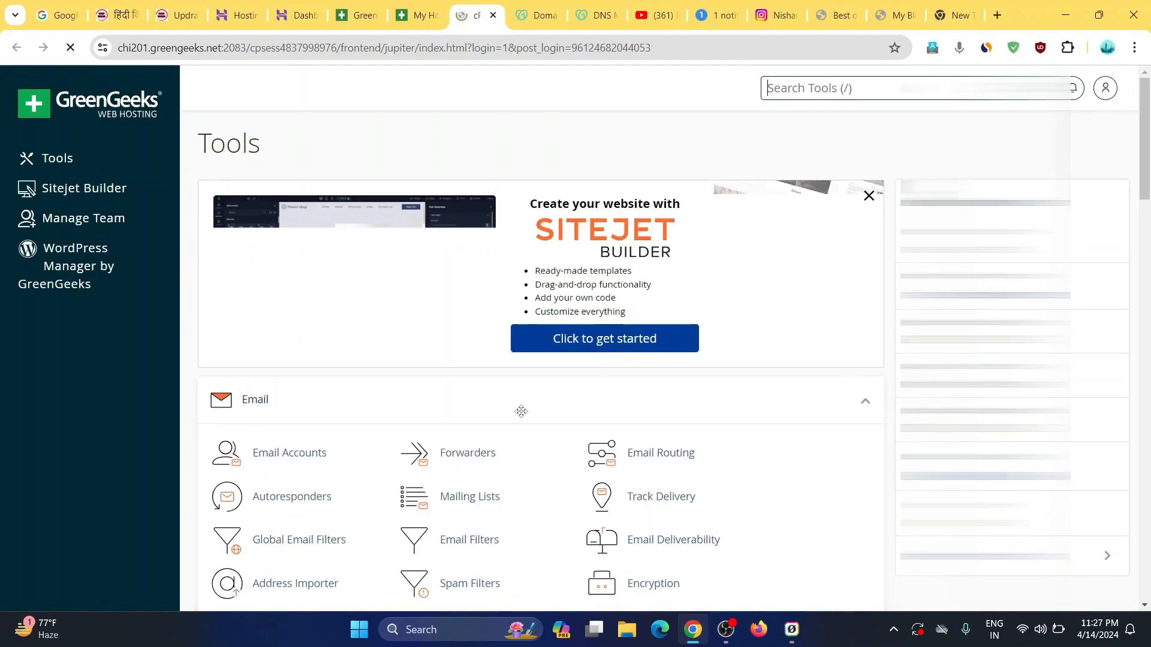
# - Find the Softaculous Apps Installer among the cPanel tools and open its WordPress script
pyautogui.scroll(-20, 521, 395)
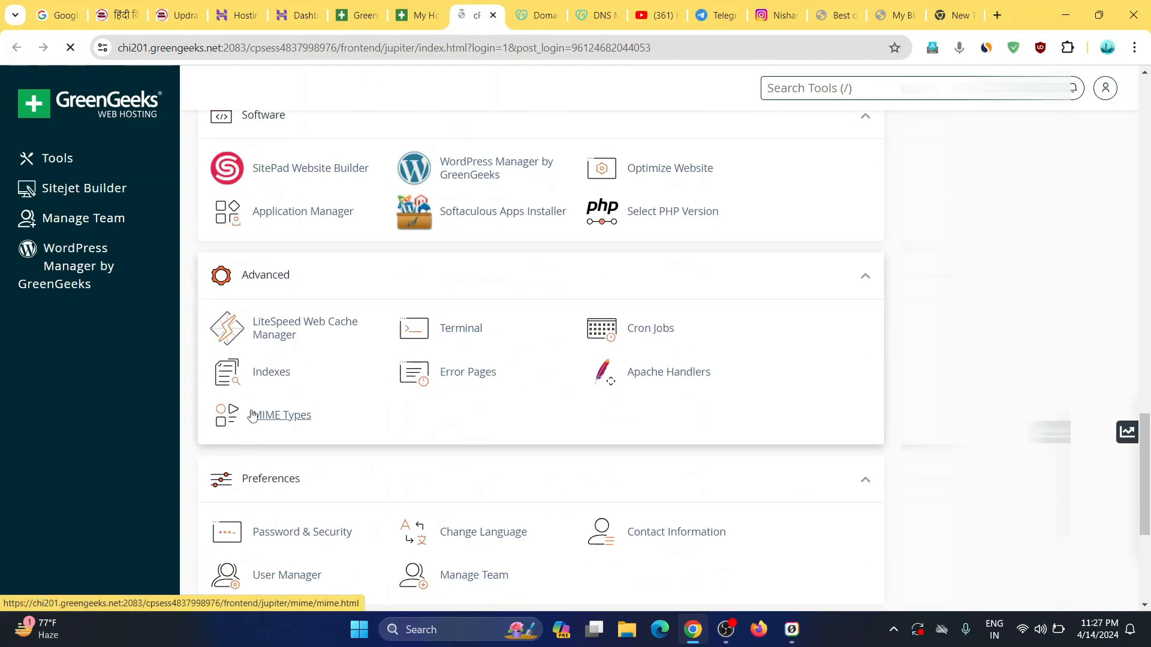
pyautogui.scroll(-5, 232, 416)
pyautogui.scroll(20, 231, 416)
pyautogui.scroll(-6, 234, 416)
pyautogui.scroll(-6, 233, 416)
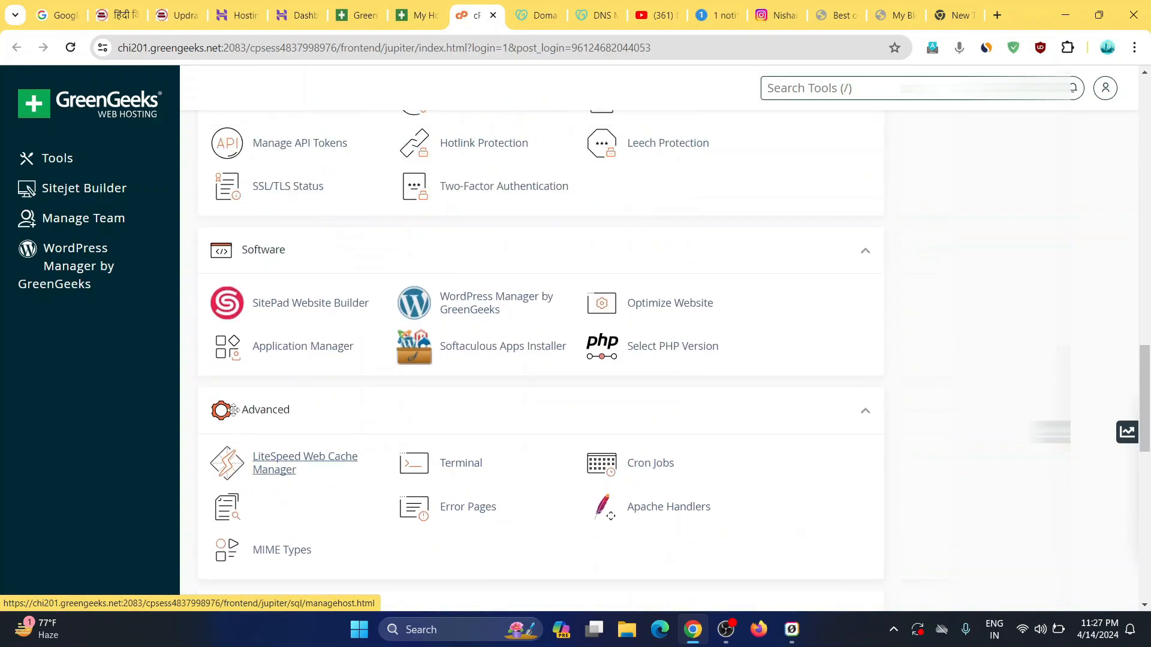
pyautogui.scroll(3, 180, 419)
pyautogui.scroll(-10, 216, 463)
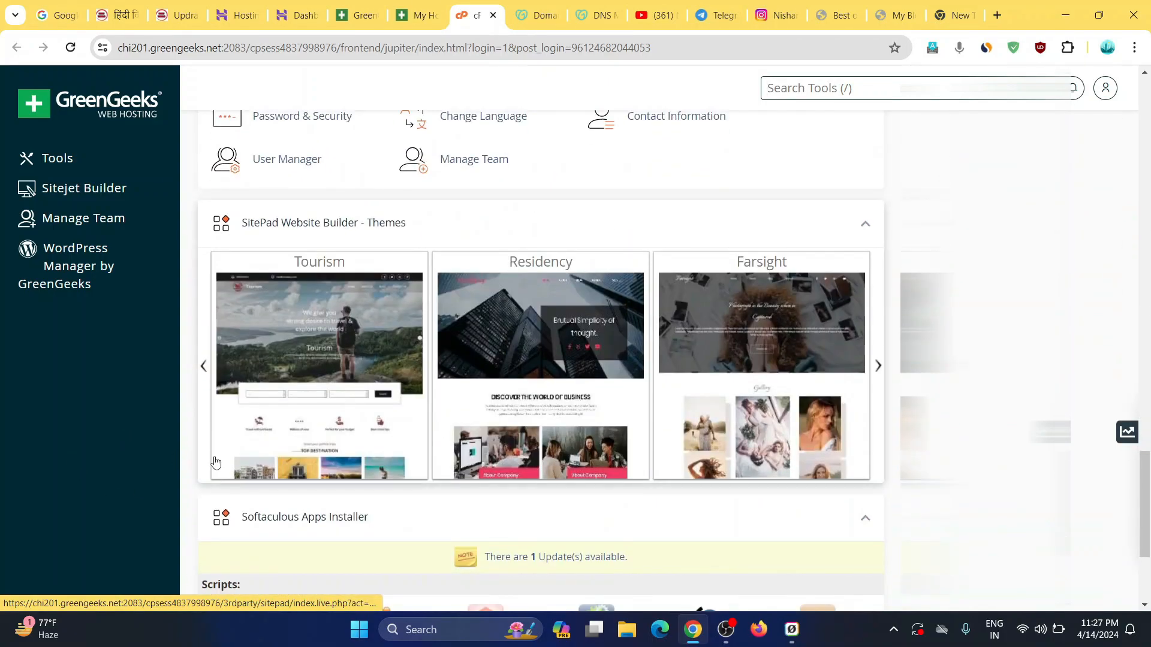
pyautogui.scroll(-4, 216, 462)
pyautogui.click(256, 432)
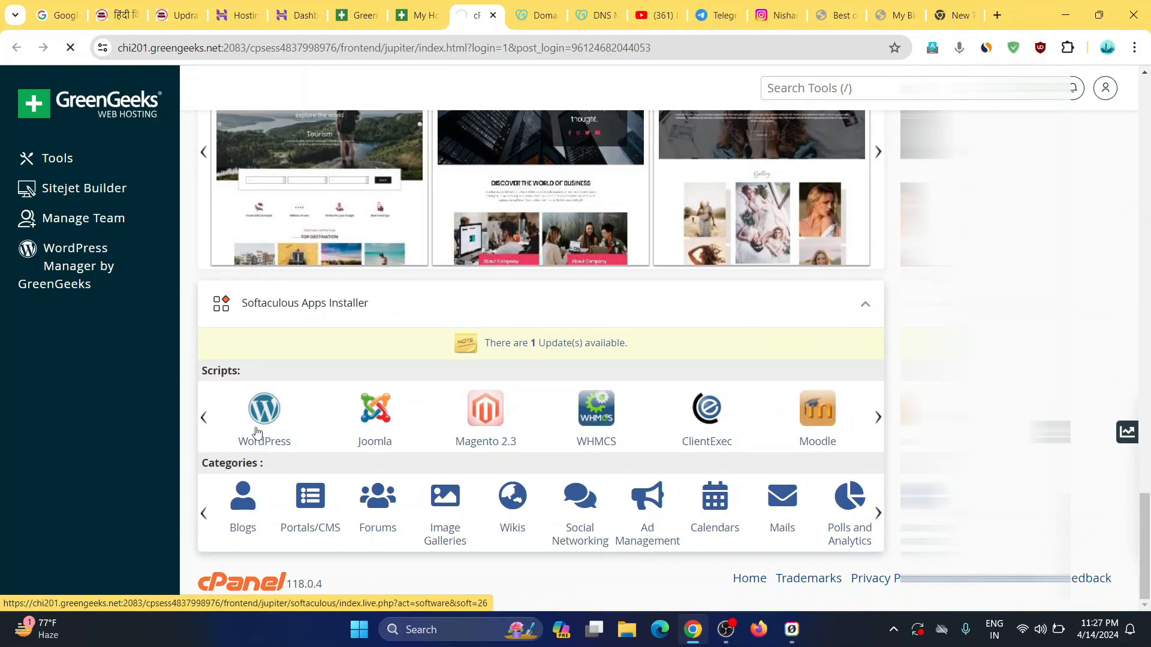
pyautogui.scroll(-10, 257, 432)
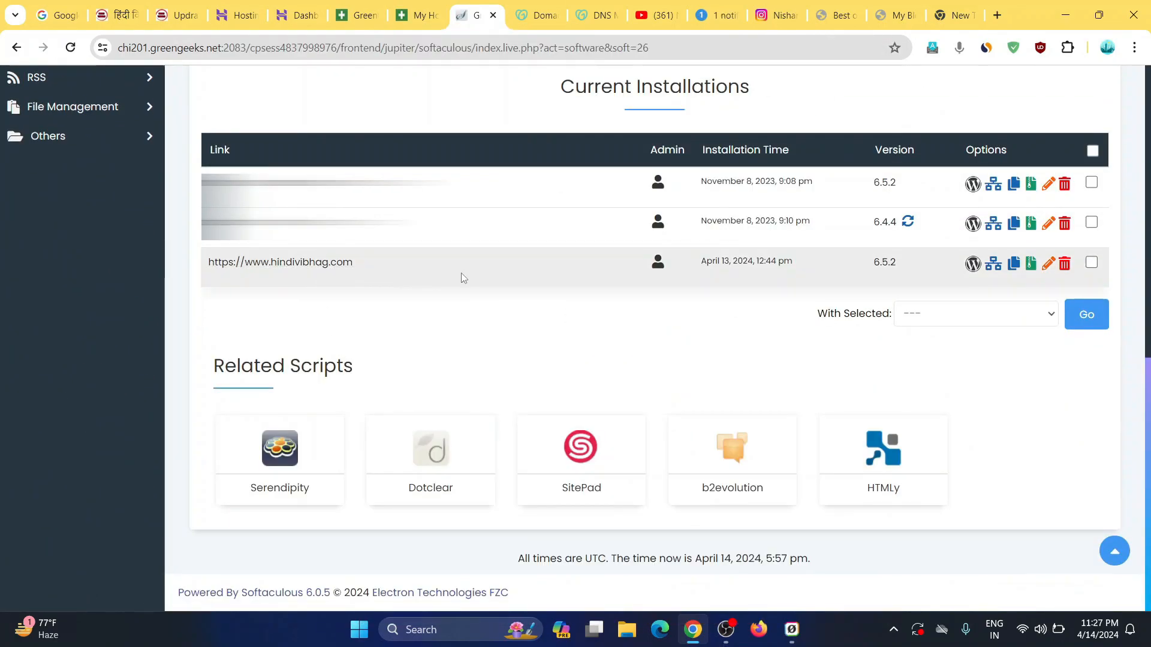
pyautogui.click(971, 265)
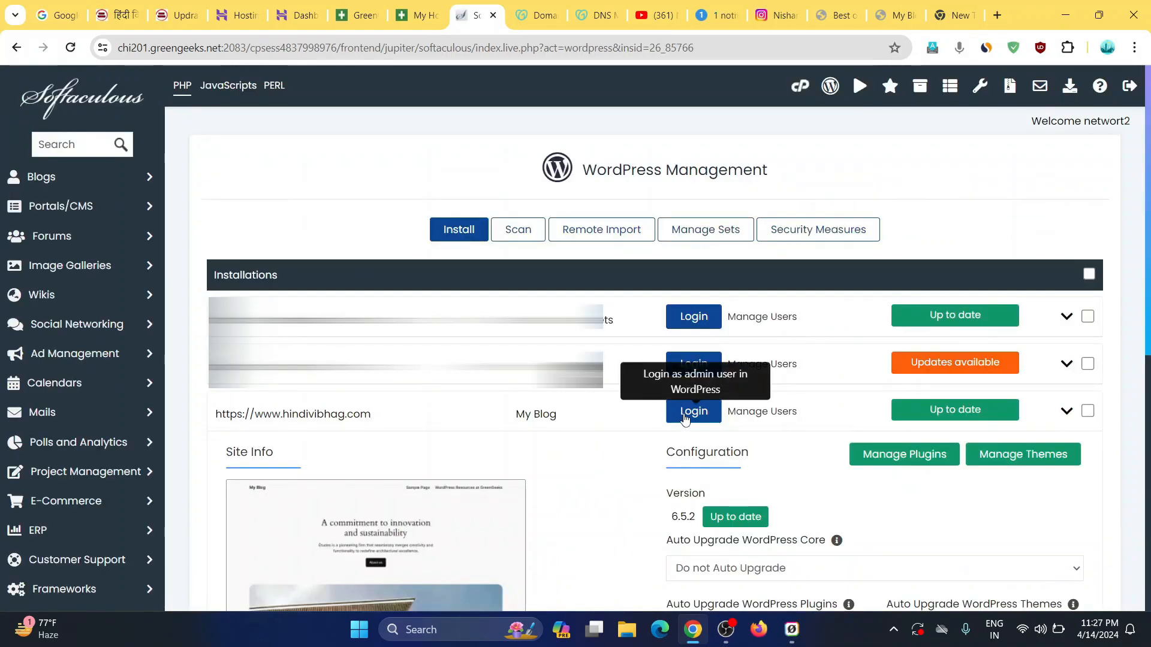
pyautogui.click(686, 421)
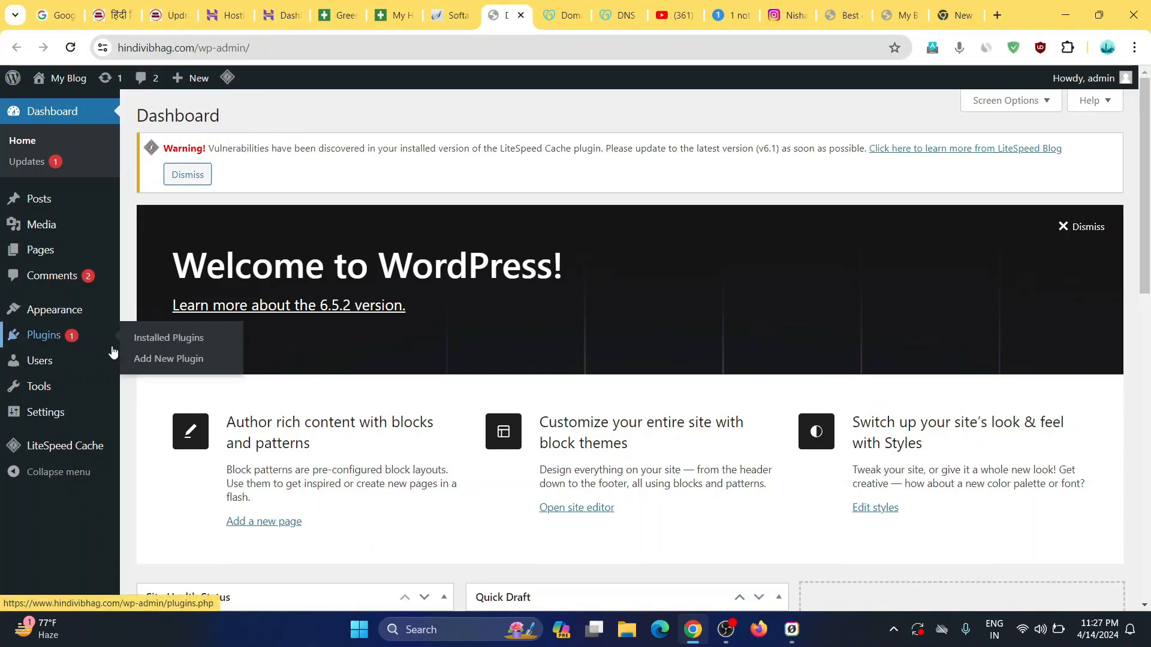
# - Go to the site's installed plugins and bulk-deactivate all of them
pyautogui.click(79, 345)
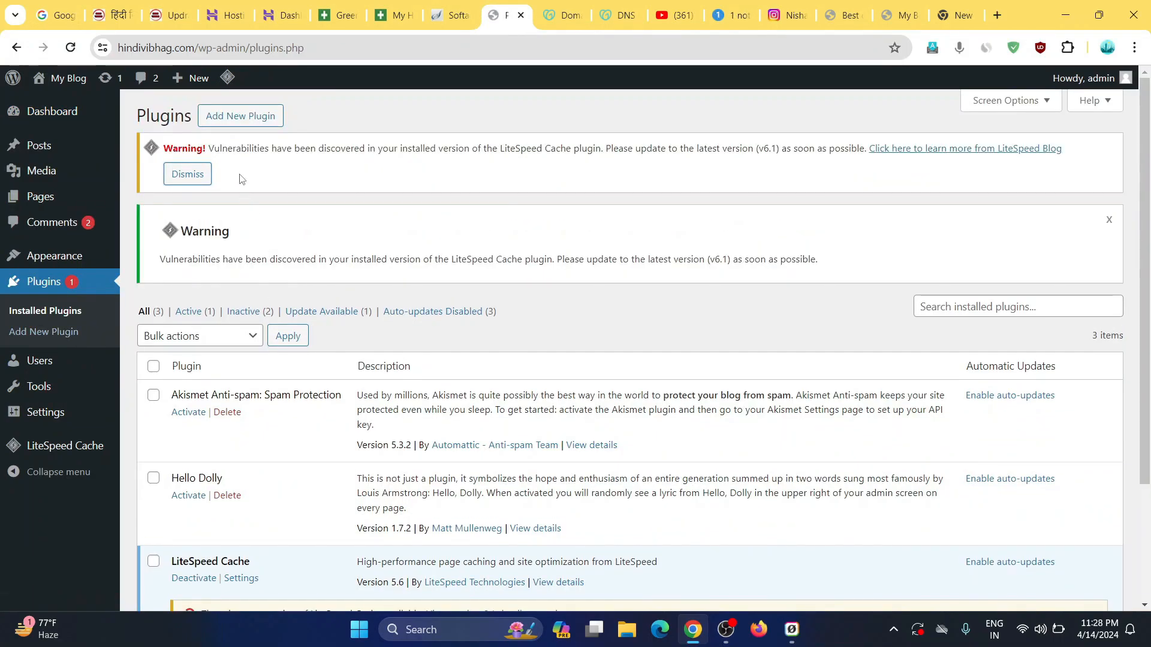
pyautogui.scroll(-2, 185, 273)
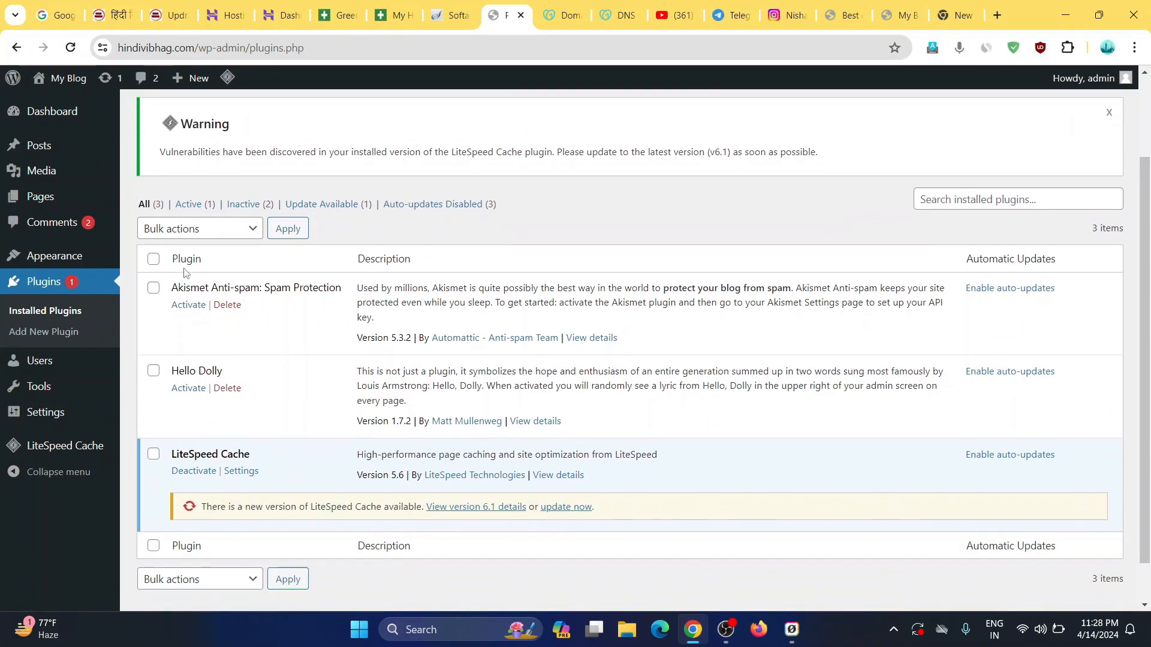
pyautogui.click(153, 259)
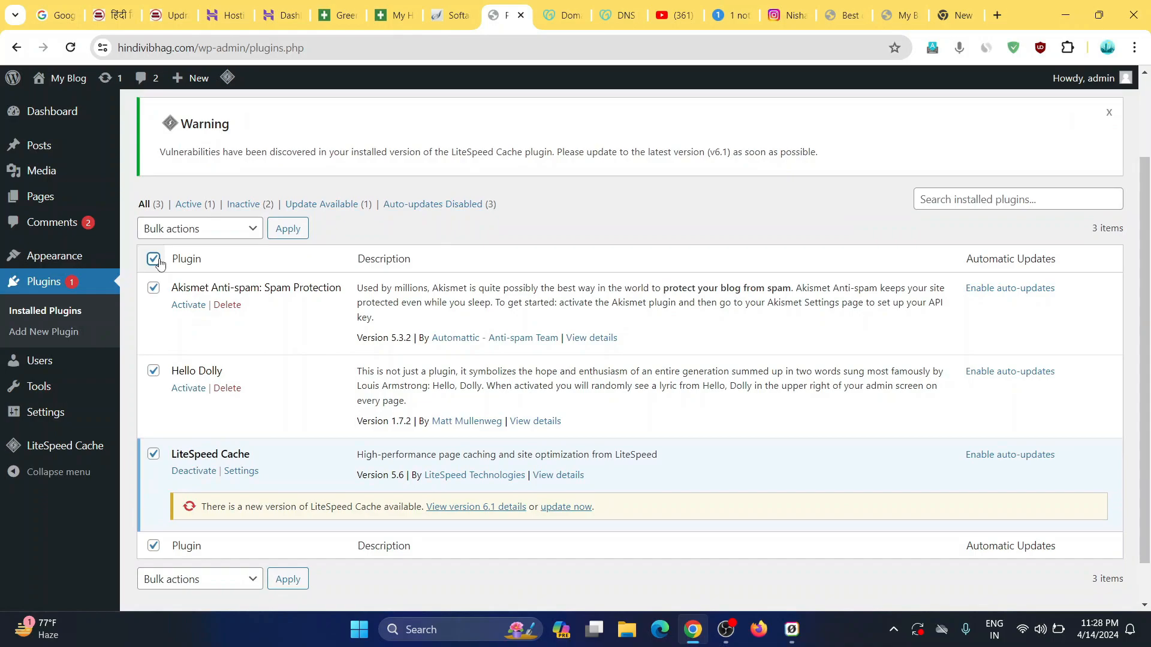
pyautogui.click(247, 231)
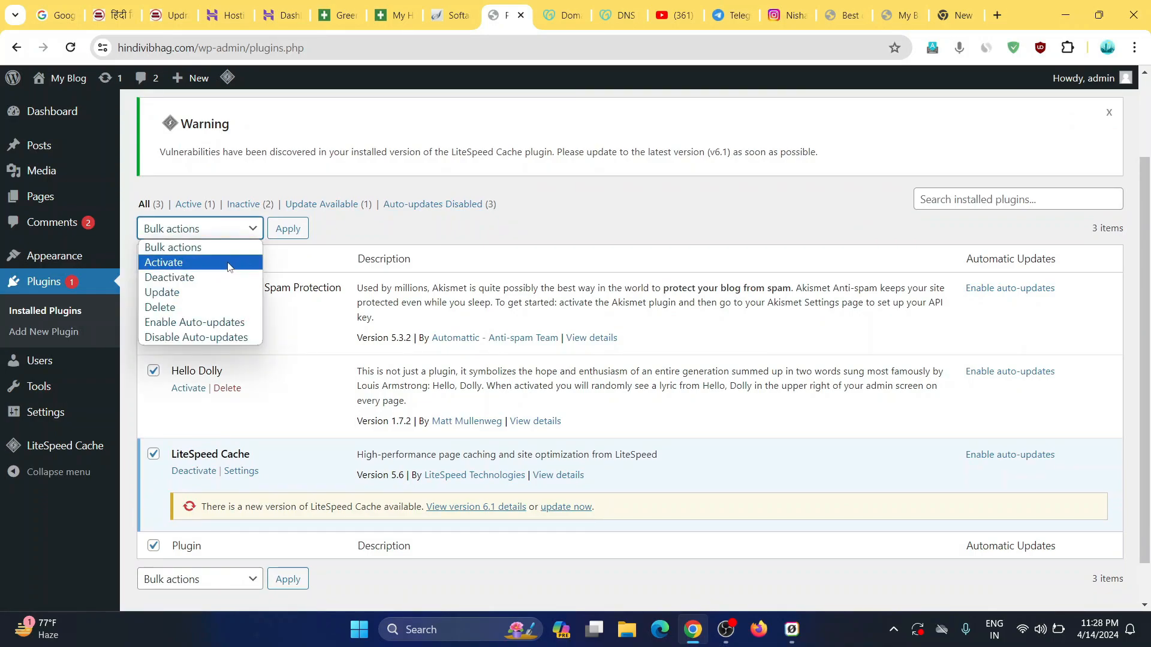
pyautogui.click(225, 276)
pyautogui.click(280, 231)
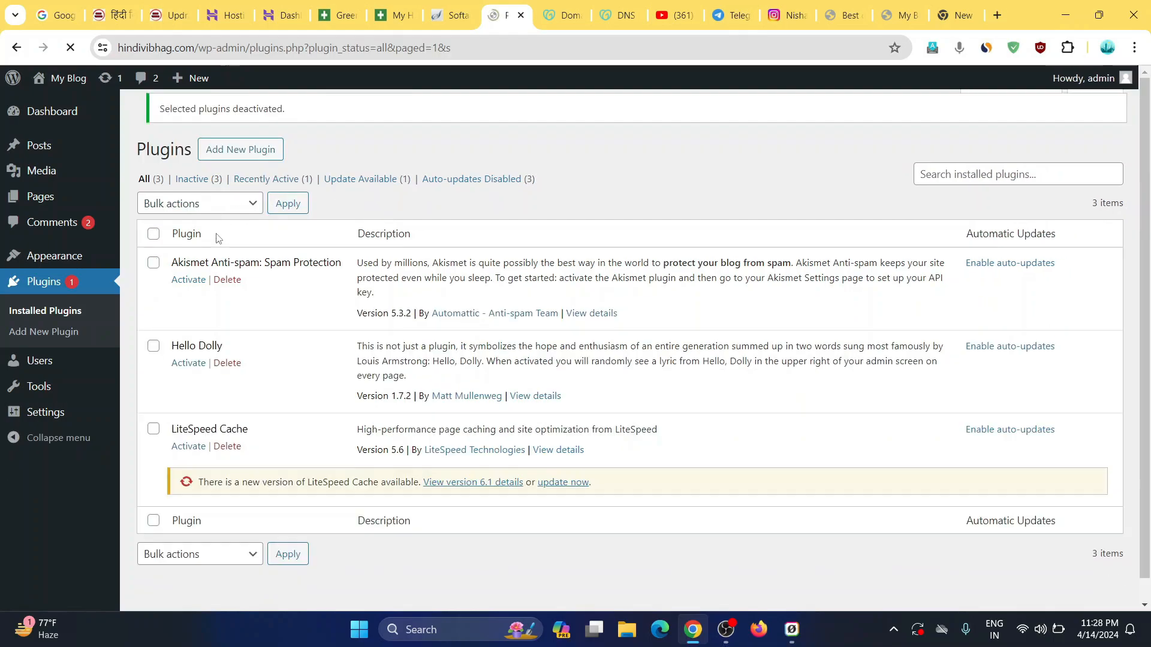
# - Bulk-delete Akismet Anti-spam, Hello Dolly and LiteSpeed Cache together with their data
pyautogui.click(153, 245)
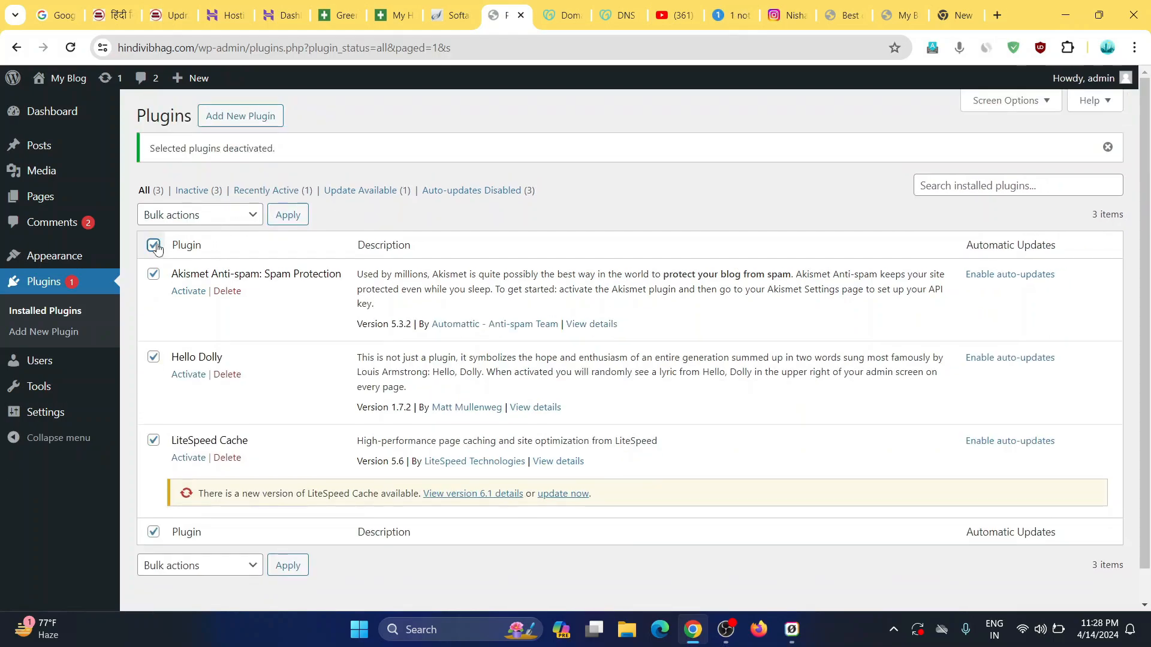
pyautogui.click(175, 217)
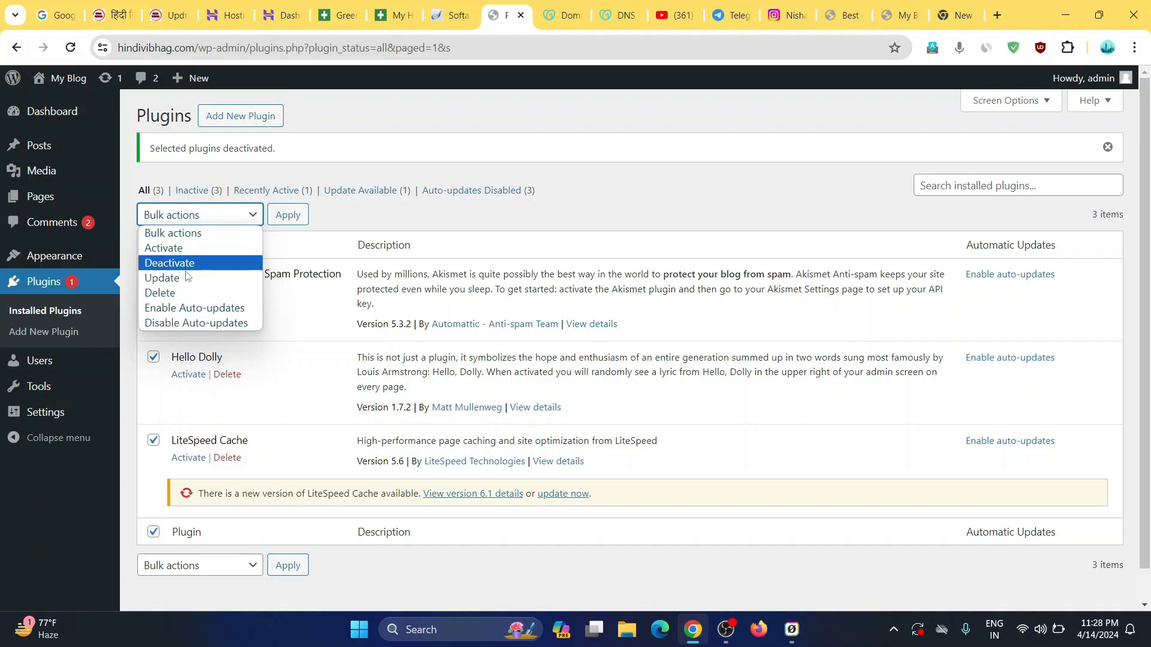
pyautogui.click(187, 292)
pyautogui.click(280, 223)
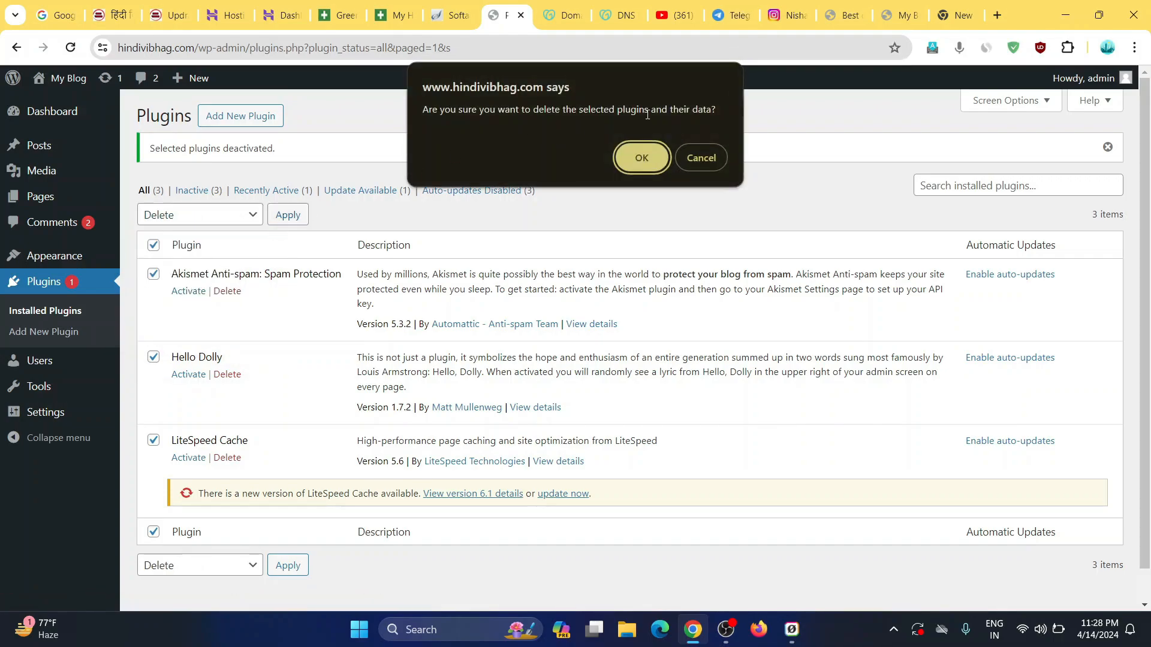
pyautogui.click(628, 150)
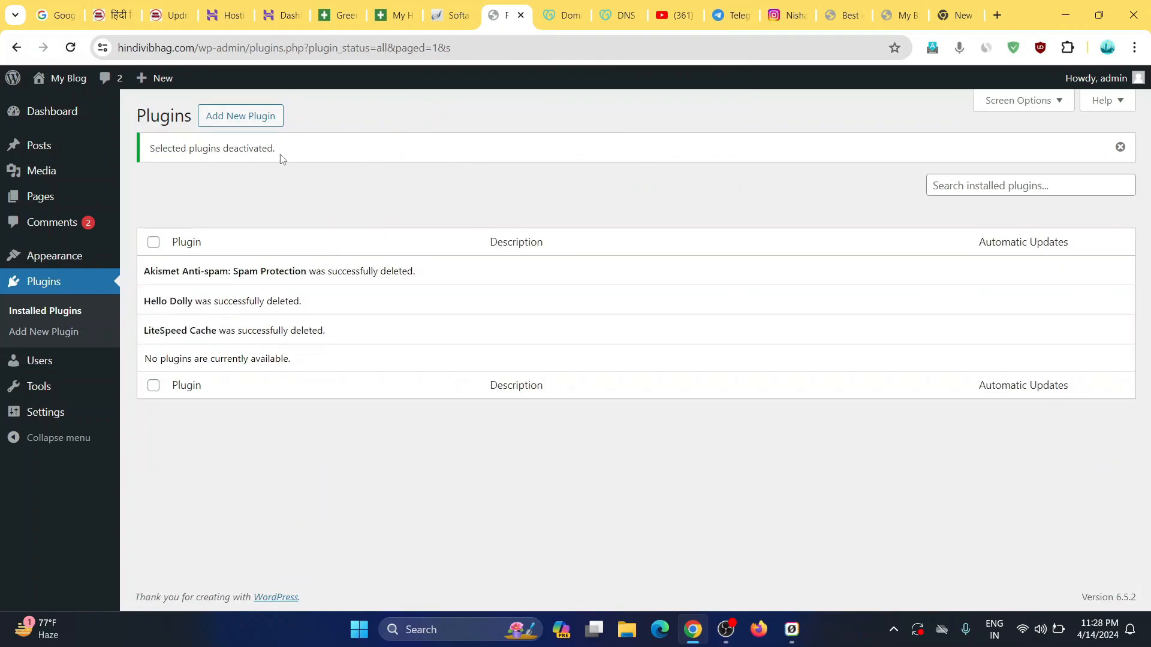
# - Search the plugin directory for "updraft", then install and activate UpdraftPlus: WordPress Backup & Migration Plugin
pyautogui.click(266, 124)
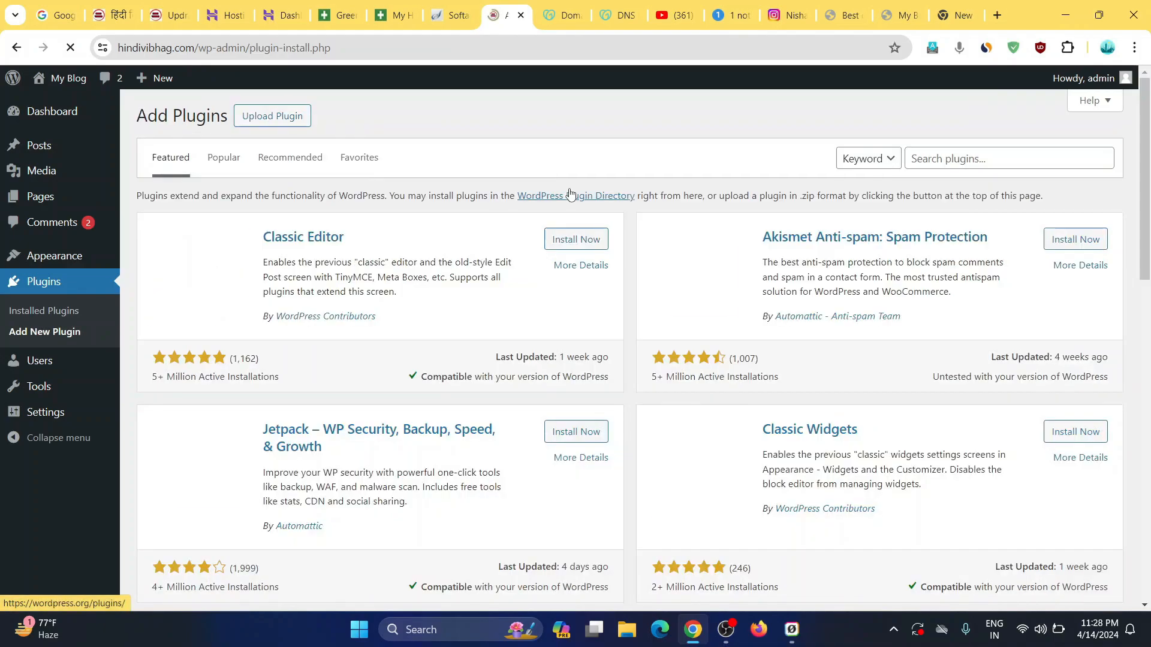
pyautogui.click(939, 151)
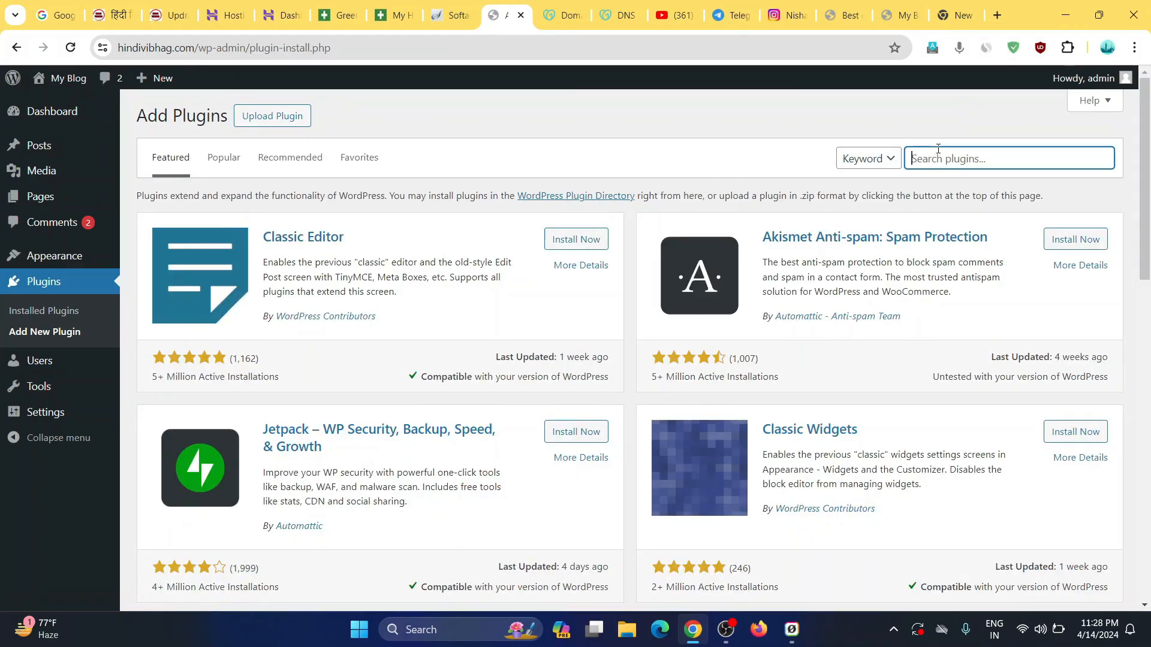
pyautogui.write('j')
pyautogui.press('BackSpace')
pyautogui.write('updraft')
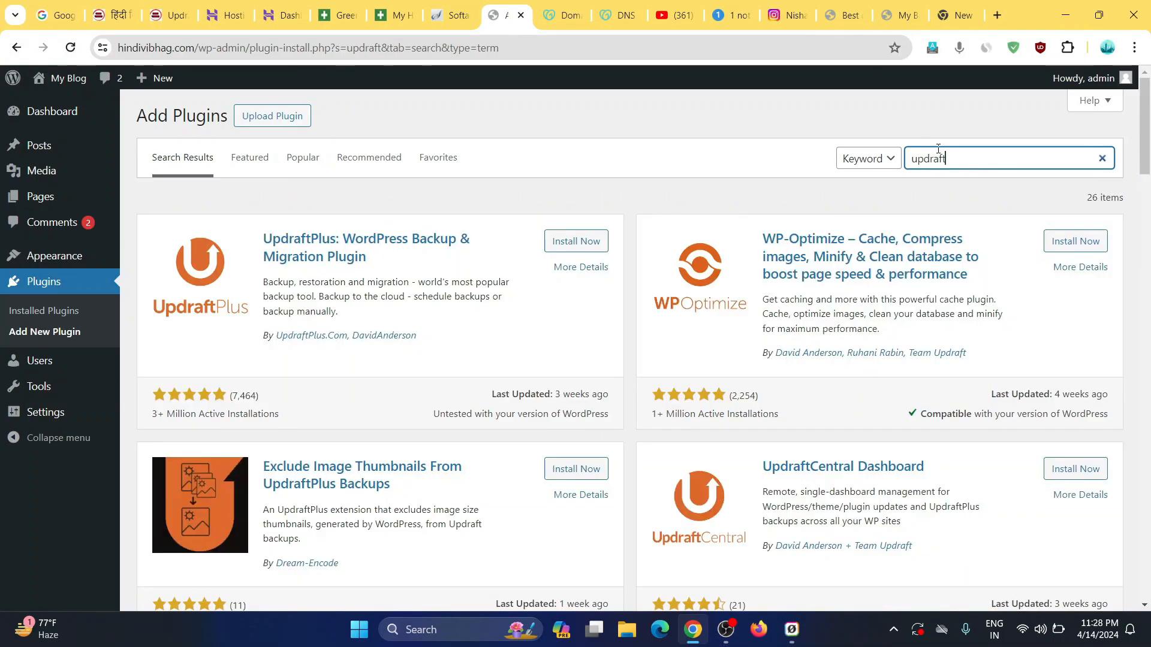
pyautogui.click(581, 247)
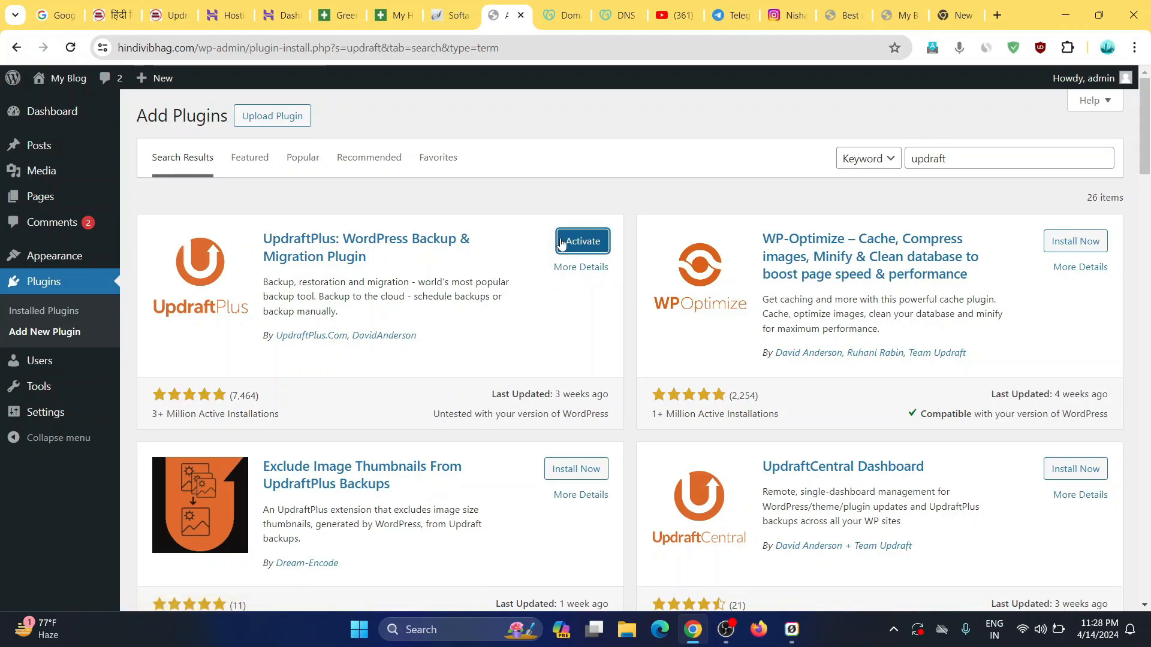
pyautogui.click(570, 243)
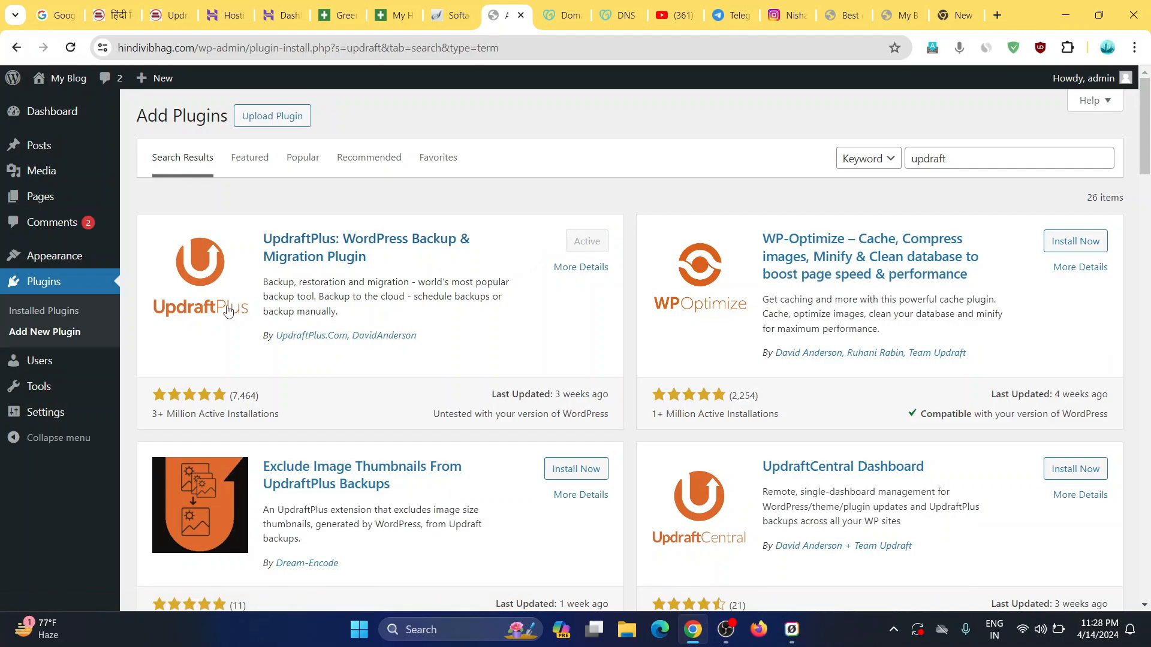
# - Open the UpdraftPlus settings from the installed plugins, dismissing its welcome pop-up
pyautogui.click(59, 290)
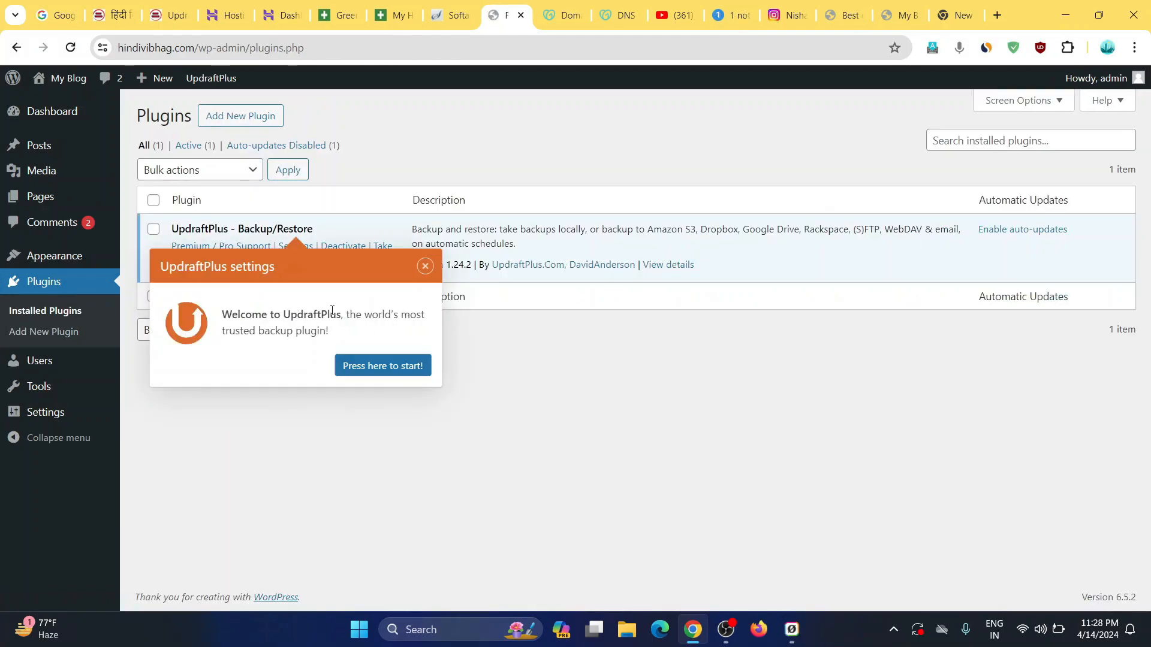
pyautogui.click(425, 265)
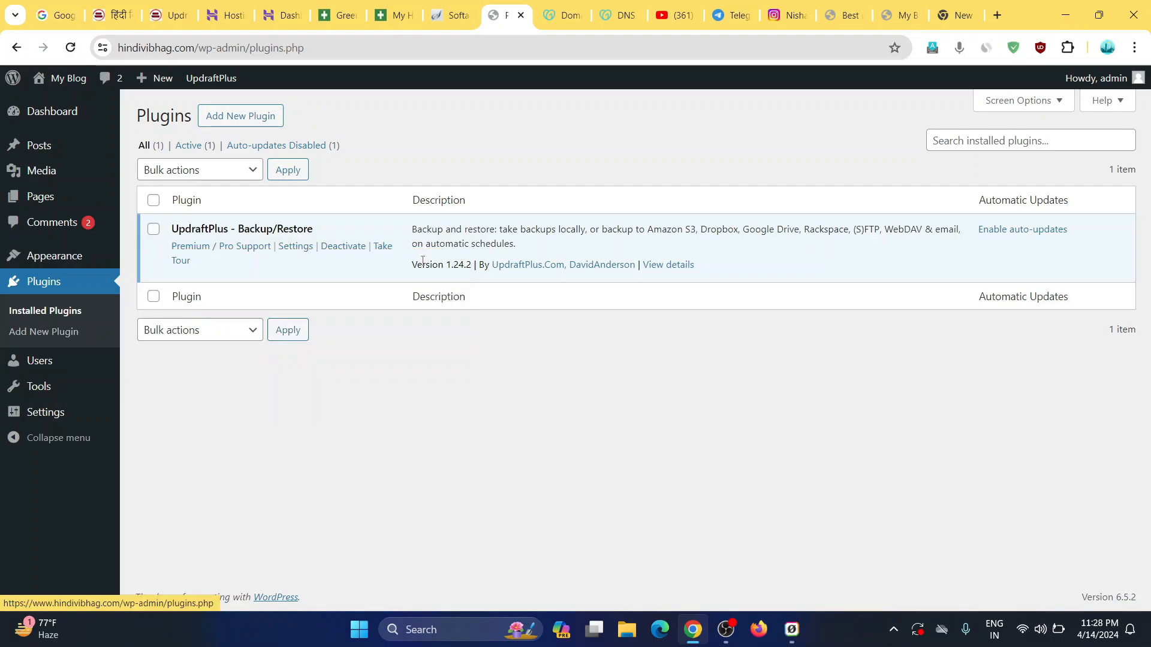
pyautogui.click(287, 249)
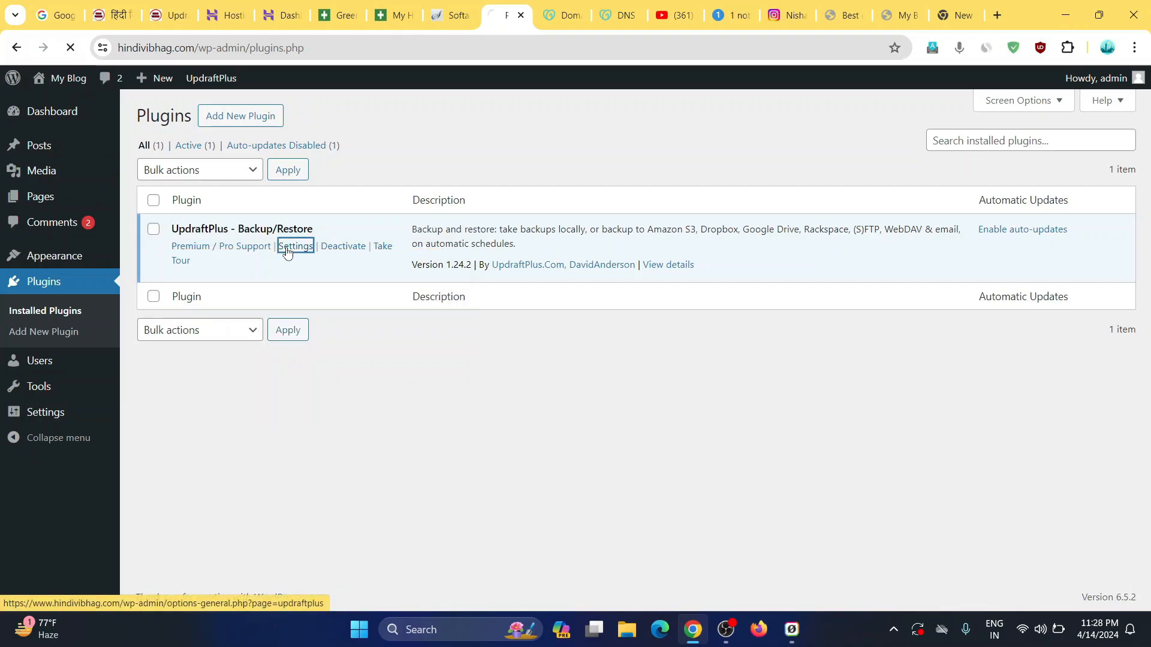
pyautogui.scroll(-4, 294, 335)
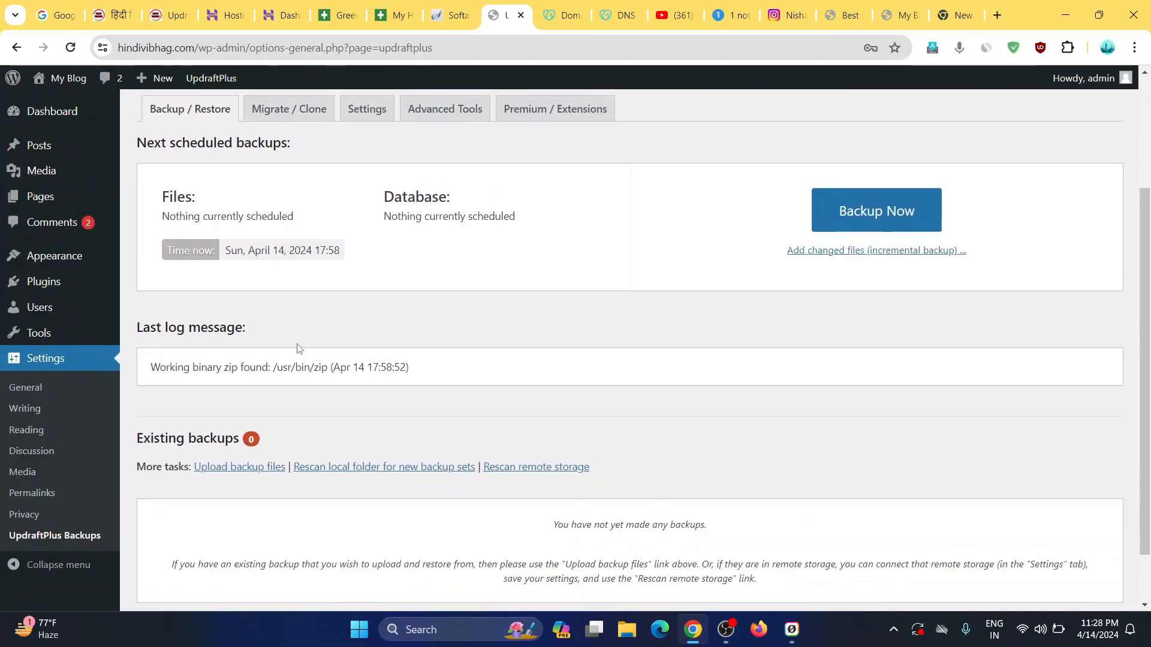
pyautogui.scroll(2, 298, 349)
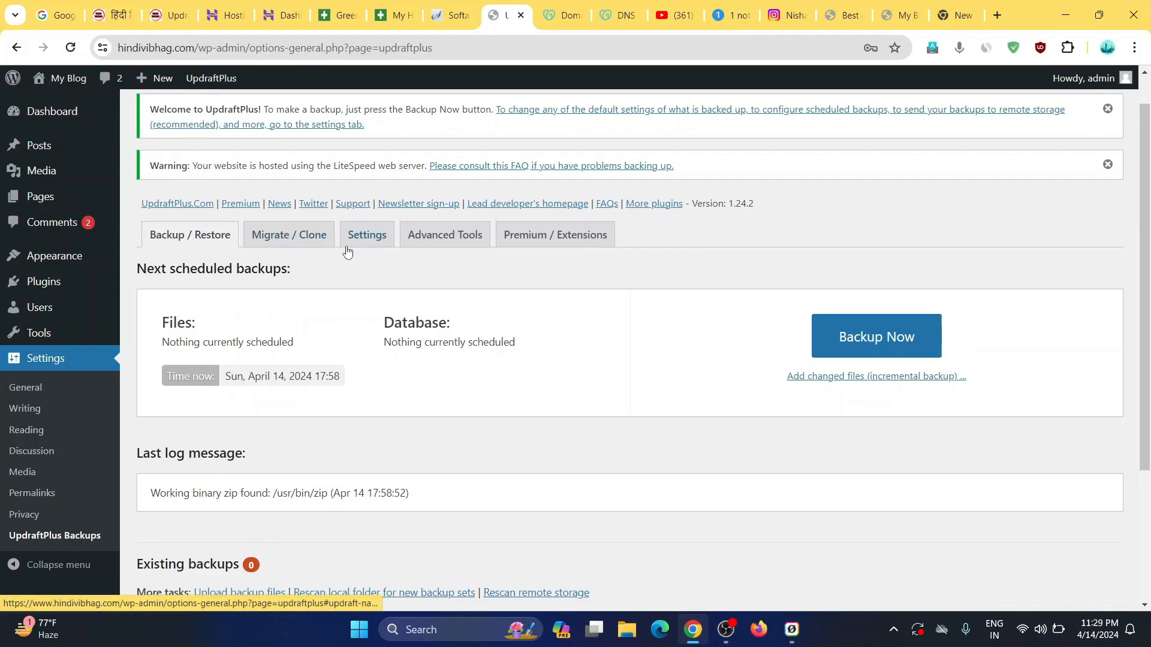
pyautogui.scroll(1, 401, 359)
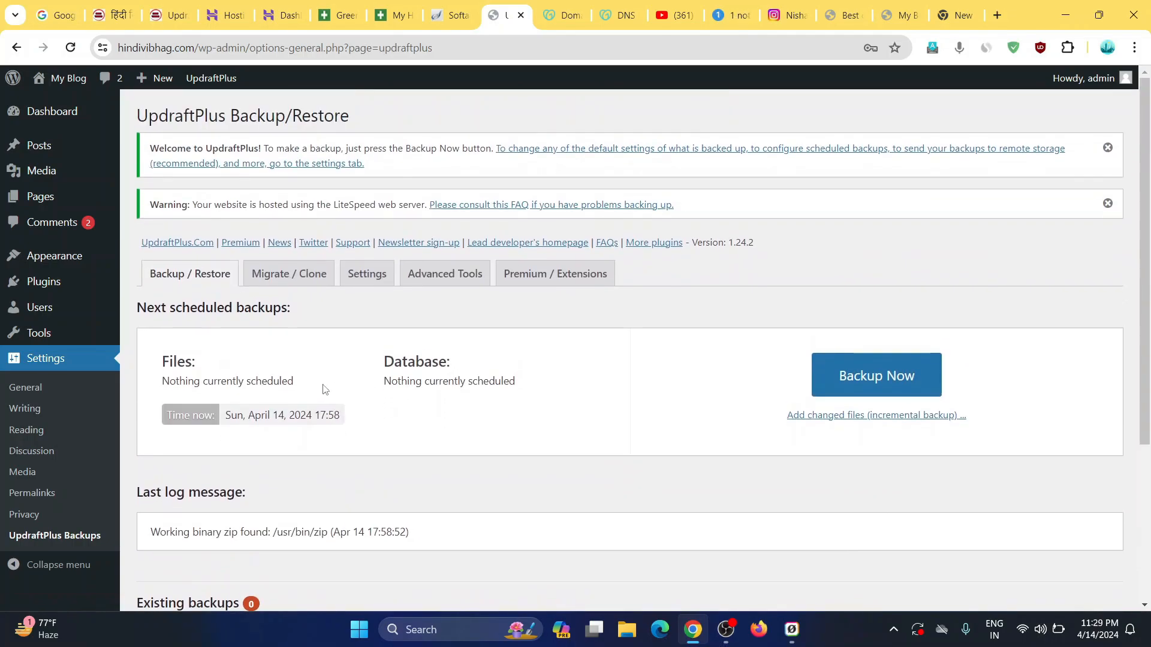
# - Open the backup file upload area under Existing backups and bring up its file chooser
pyautogui.scroll(-4, 334, 387)
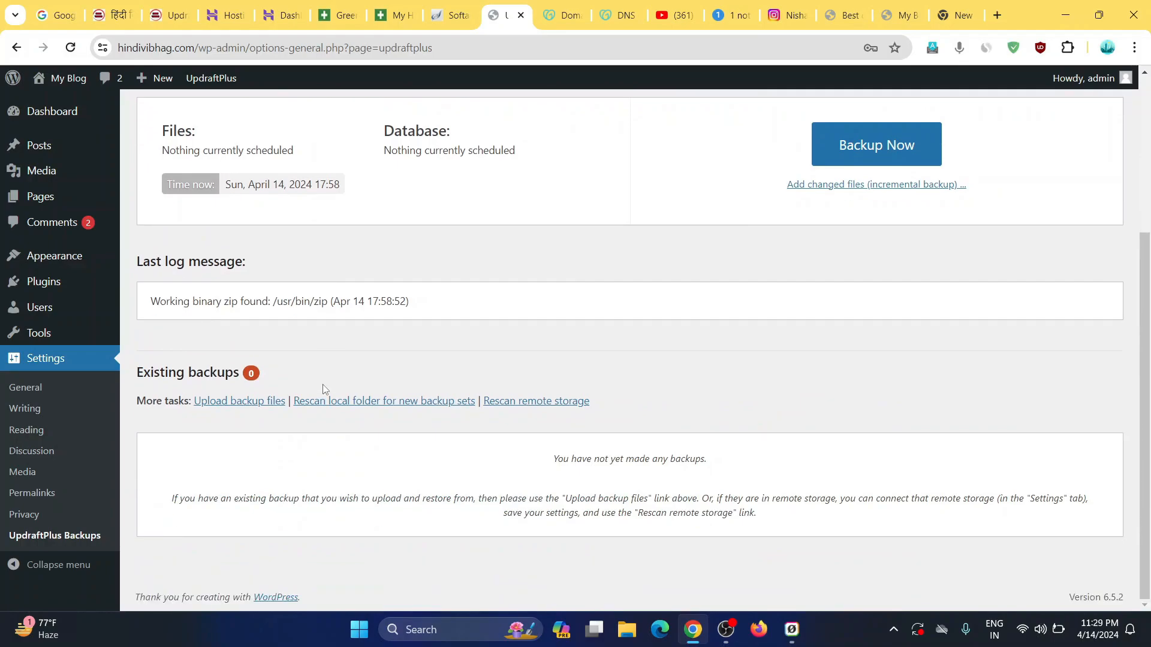
pyautogui.click(251, 401)
pyautogui.scroll(-4, 249, 409)
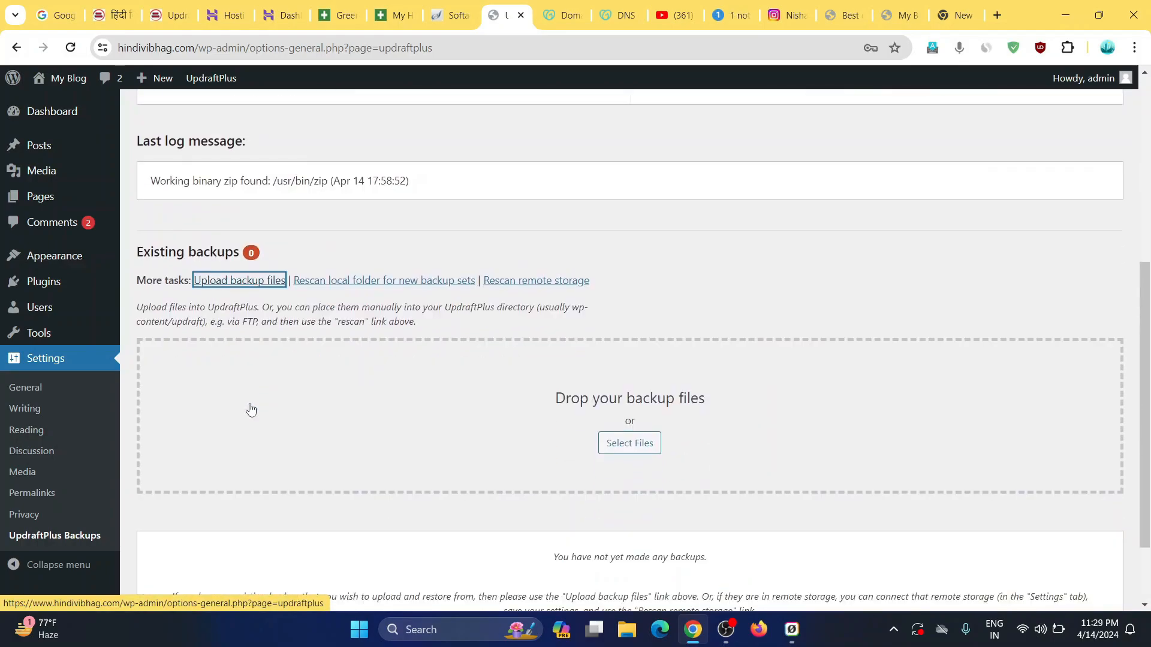
pyautogui.click(629, 345)
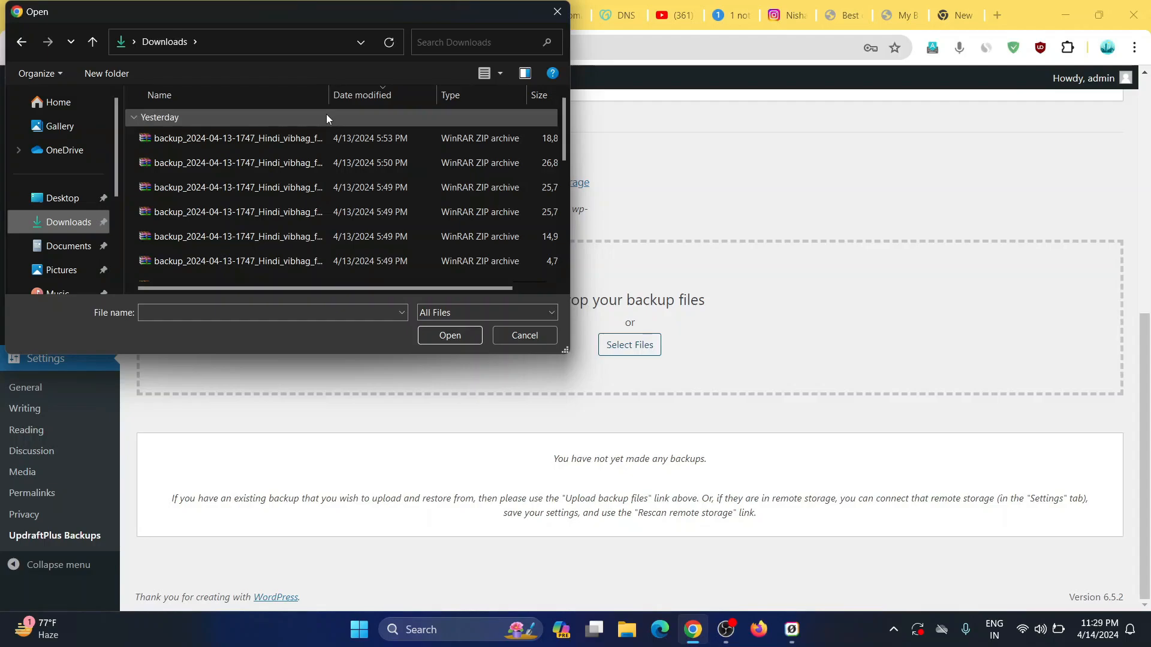
# - Select the plugins and uploads5 backup archives in Downloads and display the folder's files as large icons
pyautogui.click(274, 136)
pyautogui.click(271, 159)
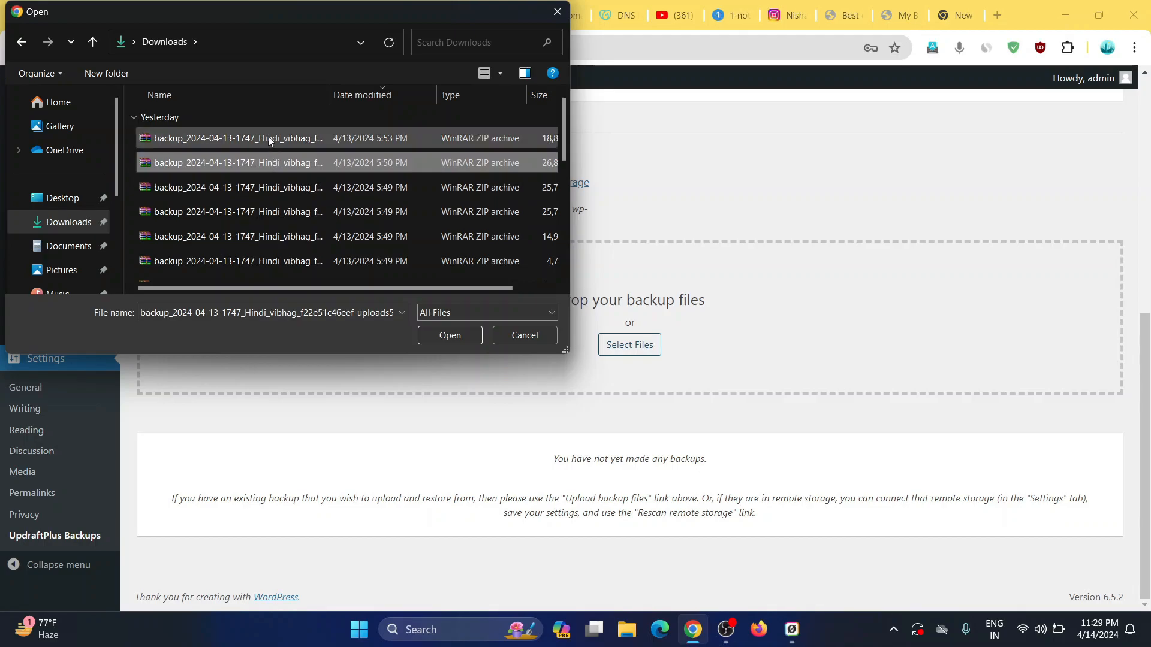
pyautogui.keyDown('ctrl'); pyautogui.click(268, 136); pyautogui.keyUp('ctrl')
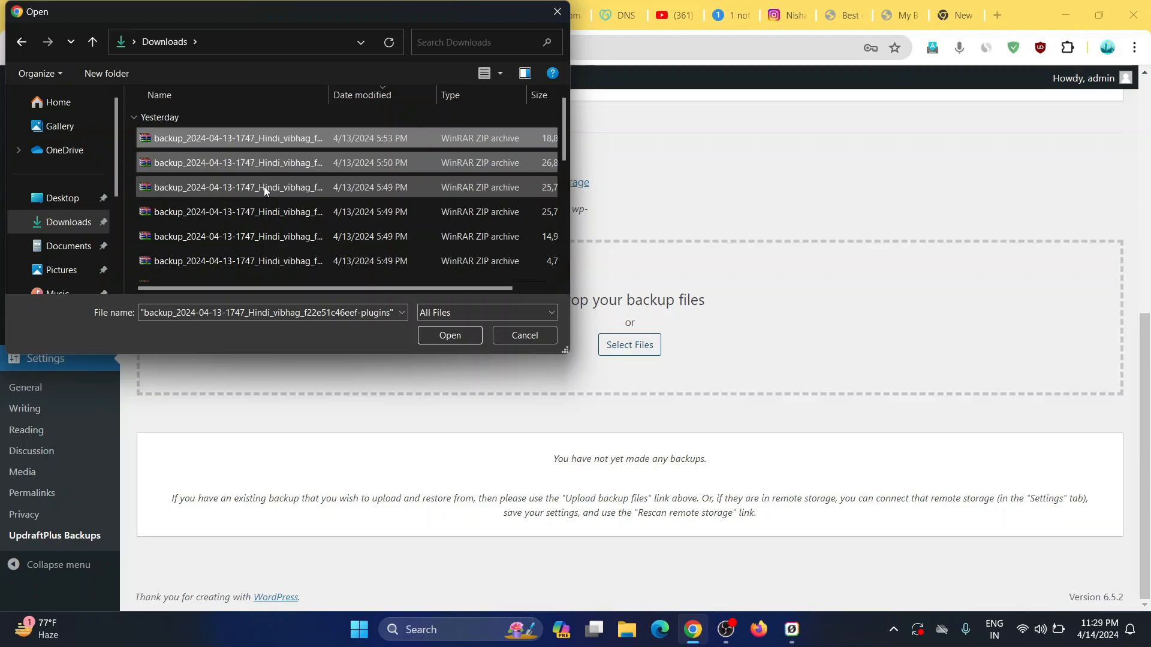
pyautogui.click(524, 78)
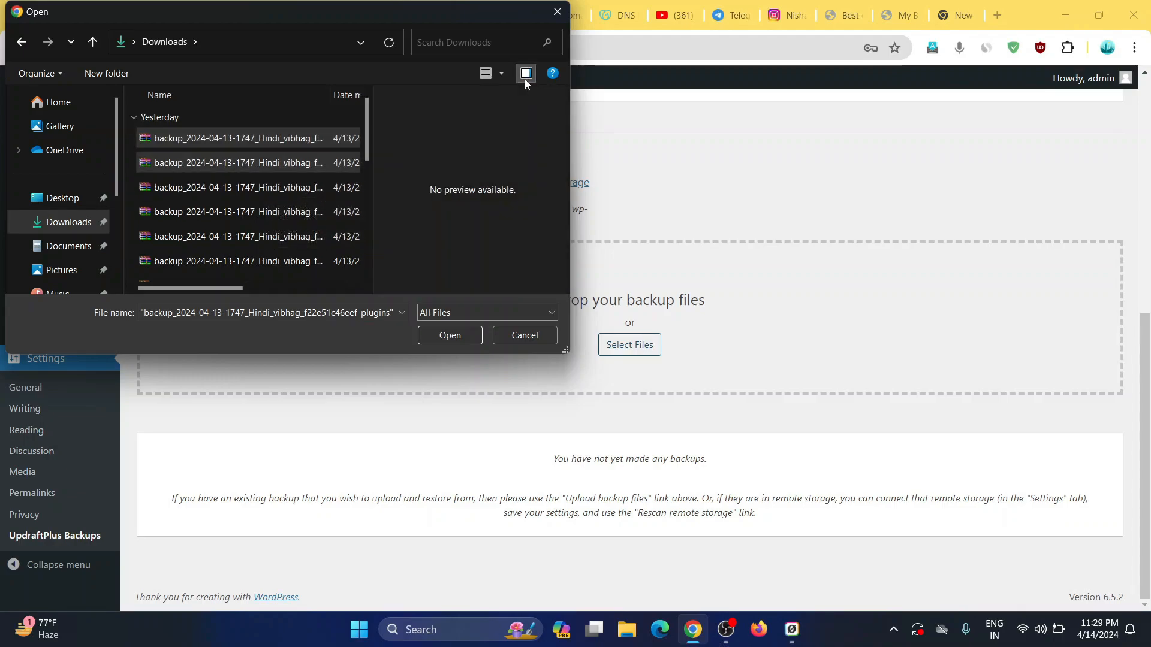
pyautogui.click(518, 78)
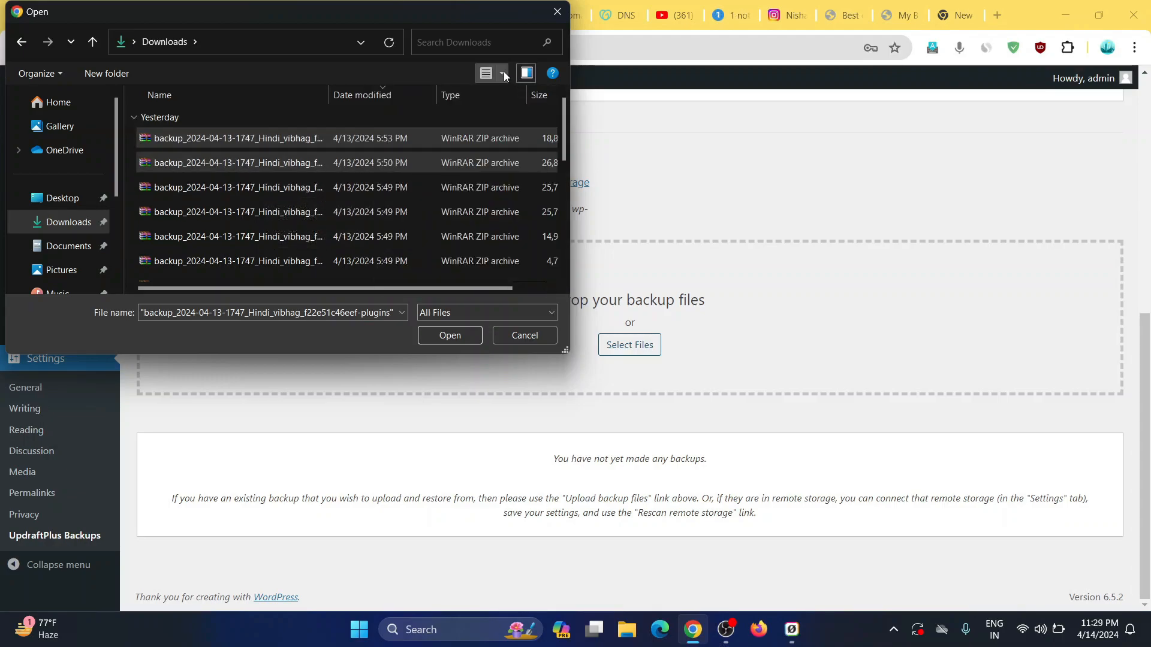
pyautogui.click(503, 74)
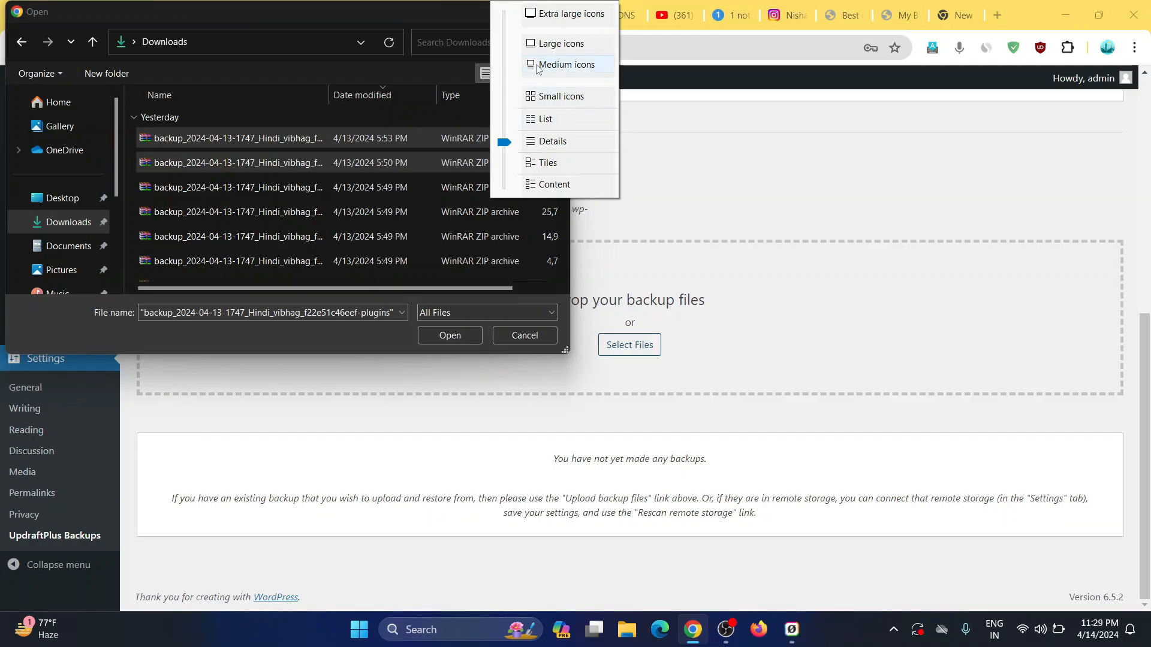
pyautogui.click(538, 46)
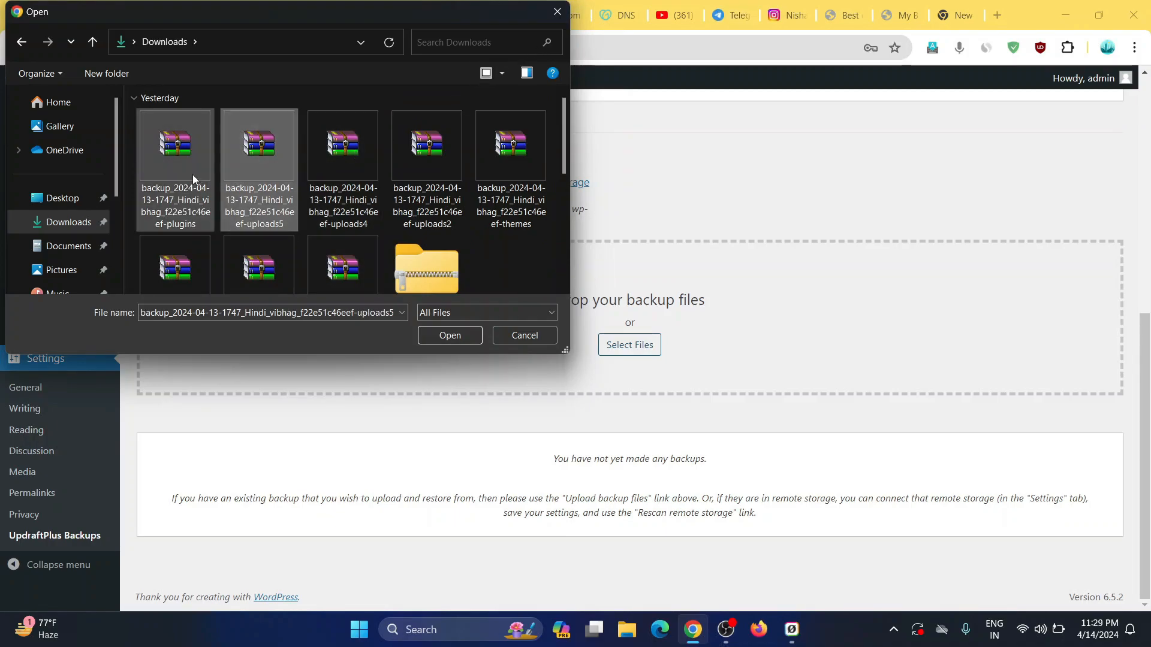
# - Add the uploads4, uploads2, themes, others, uploads3, uploads and db archives to the selection and upload all the chosen backup files
pyautogui.click(326, 167)
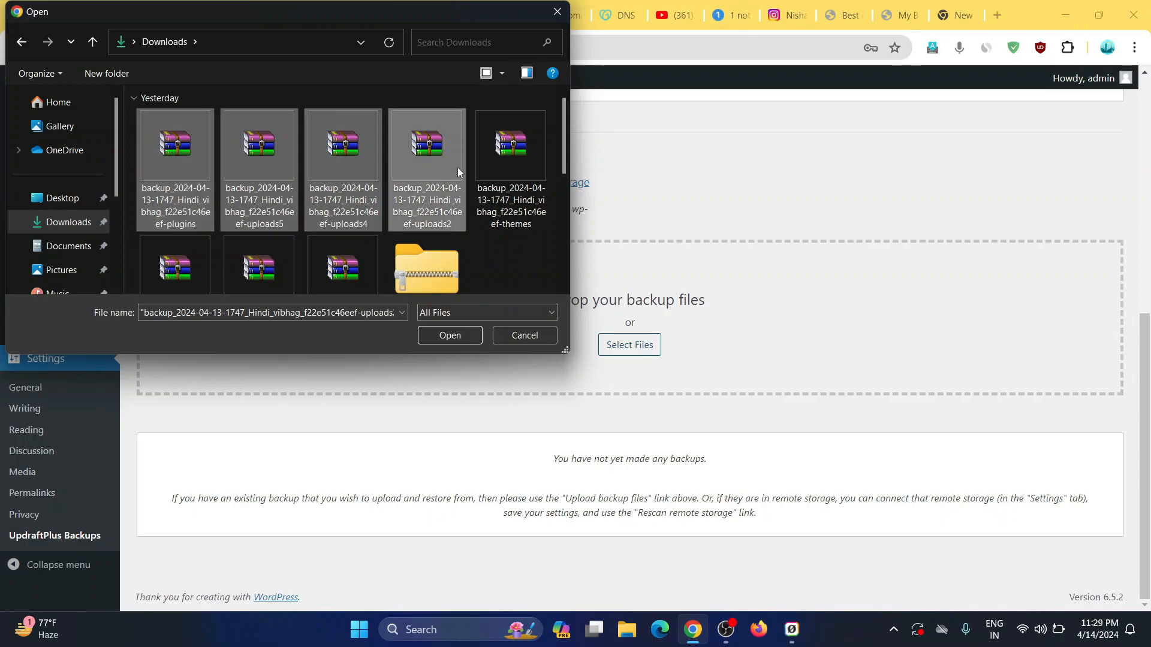
pyautogui.keyDown('ctrl'); pyautogui.click(484, 167); pyautogui.keyUp('ctrl')
pyautogui.scroll(-2, 484, 166)
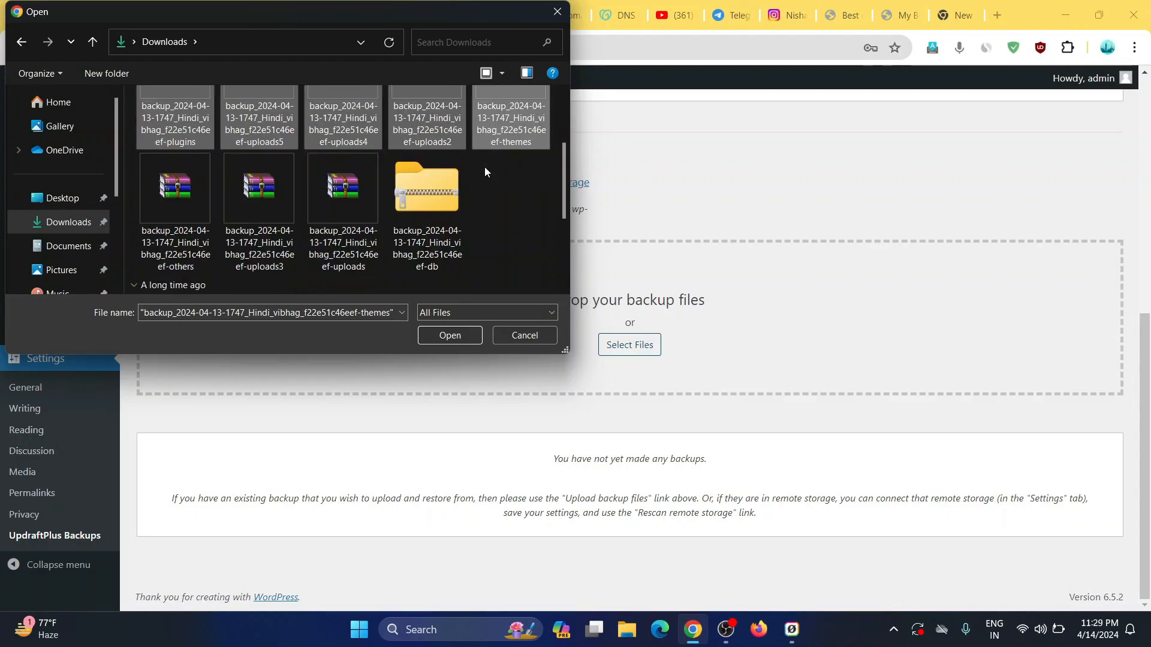
pyautogui.keyDown('ctrl'); pyautogui.click(211, 196); pyautogui.keyUp('ctrl')
pyautogui.keyDown('ctrl'); pyautogui.click(277, 195); pyautogui.keyUp('ctrl')
pyautogui.keyDown('ctrl'); pyautogui.click(332, 195); pyautogui.keyUp('ctrl')
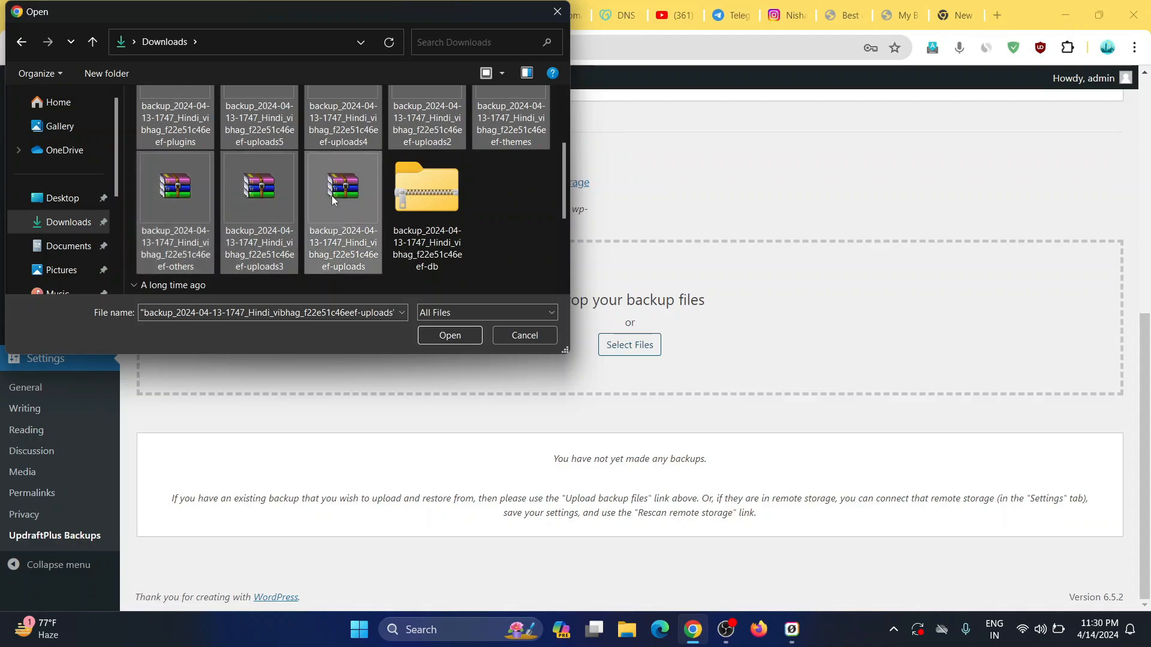
pyautogui.keyDown('ctrl'); pyautogui.click(456, 200); pyautogui.keyUp('ctrl')
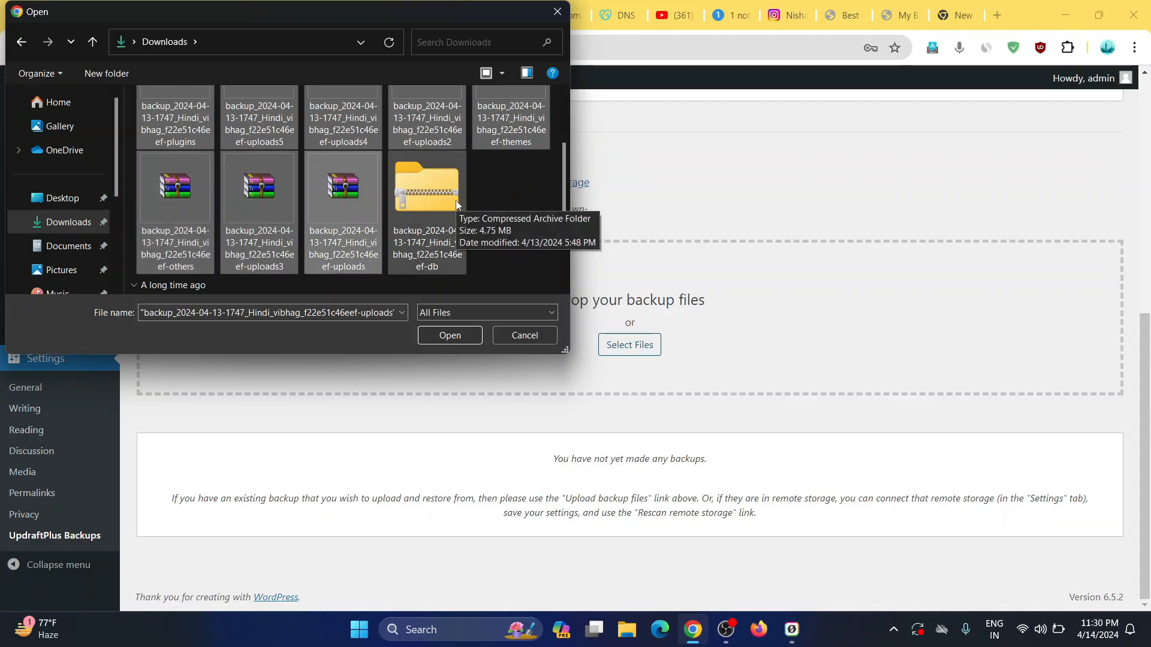
pyautogui.scroll(1, 496, 201)
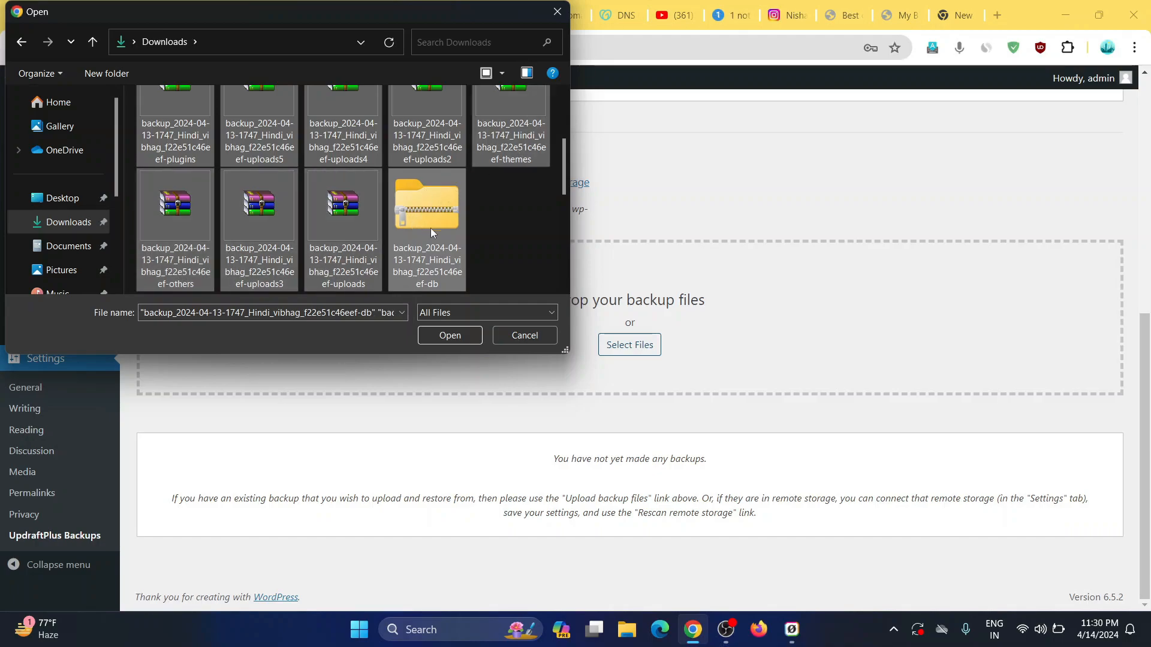
pyautogui.click(471, 333)
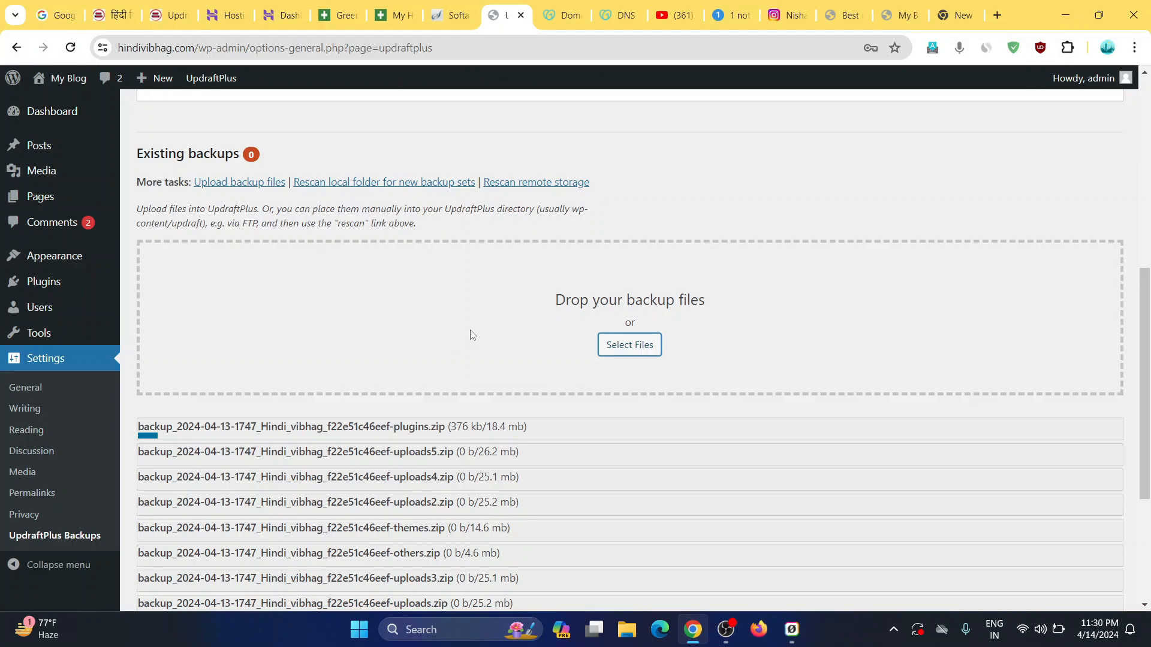
pyautogui.scroll(-1, 471, 334)
pyautogui.scroll(8, 471, 334)
pyautogui.scroll(-10, 471, 335)
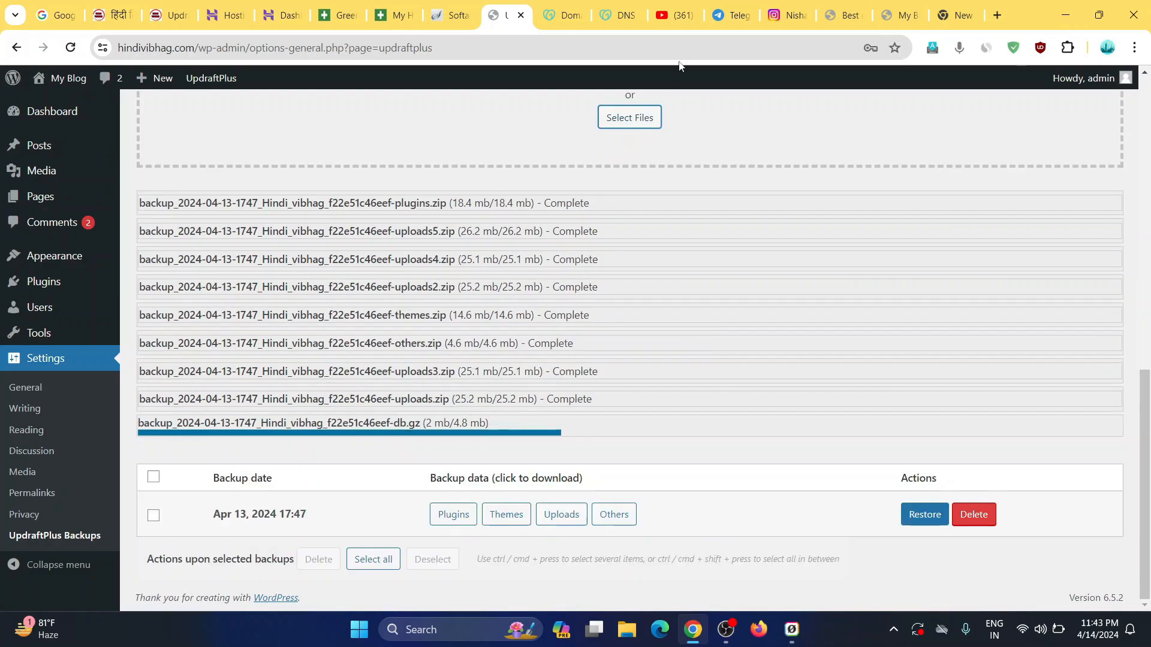
# - View the Nktechguide Telegram channel, YouTube channel with its About links, Instagram profile and Best offers page
pyautogui.click(727, 15)
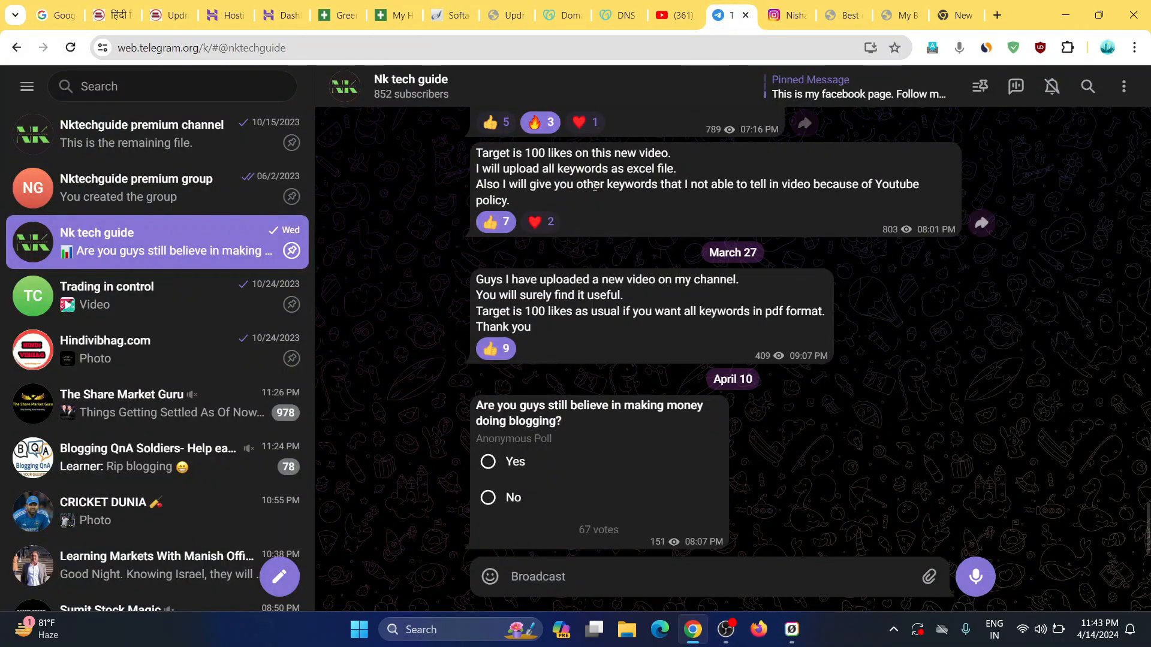
pyautogui.click(662, 6)
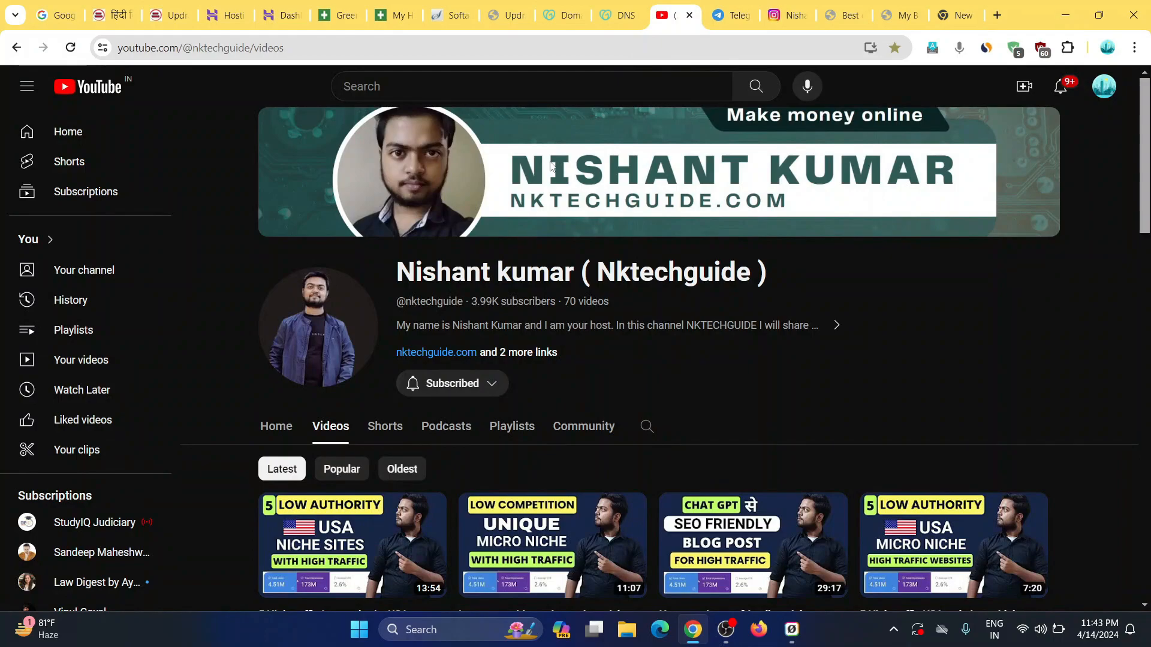
pyautogui.click(515, 353)
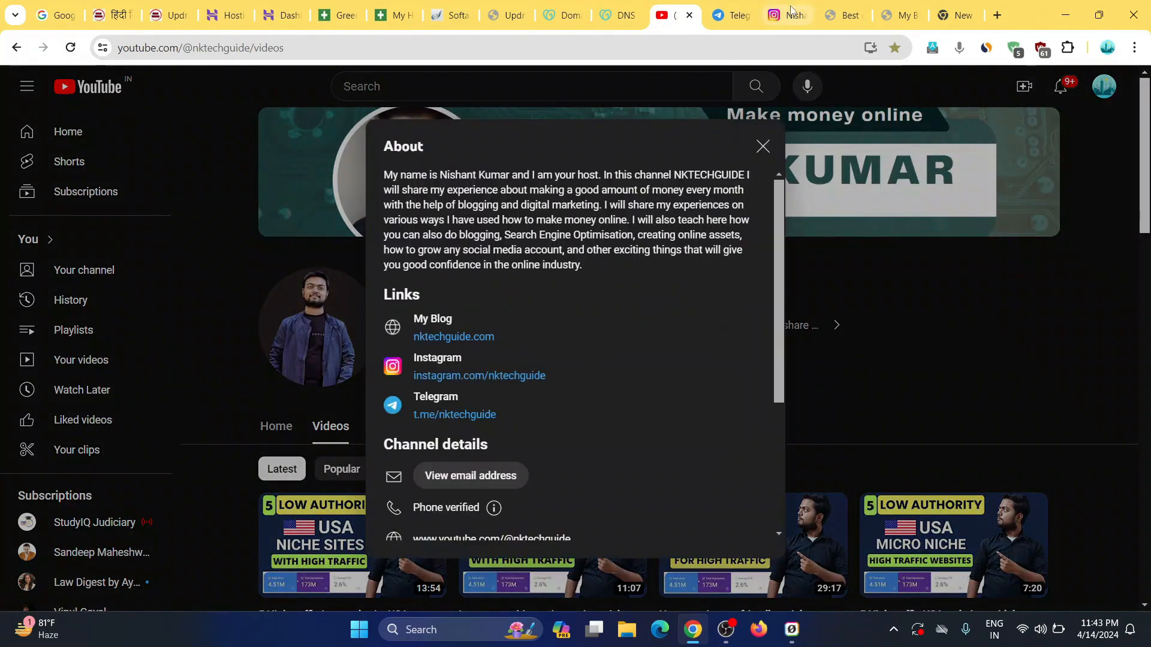
pyautogui.click(792, 10)
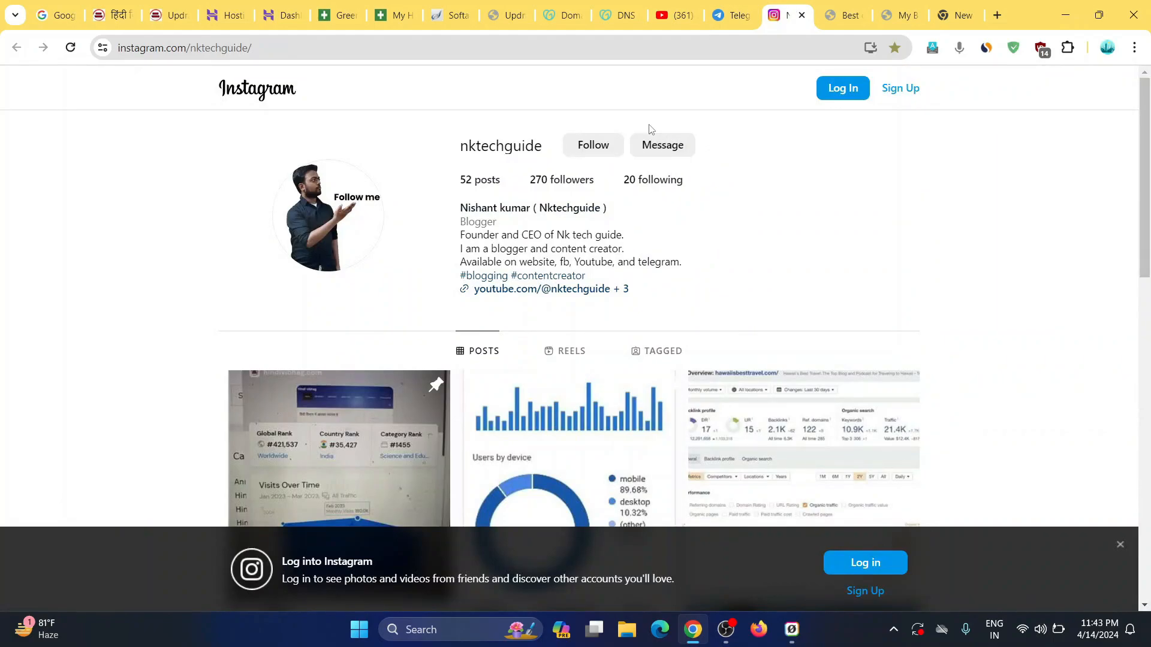
pyautogui.click(854, 6)
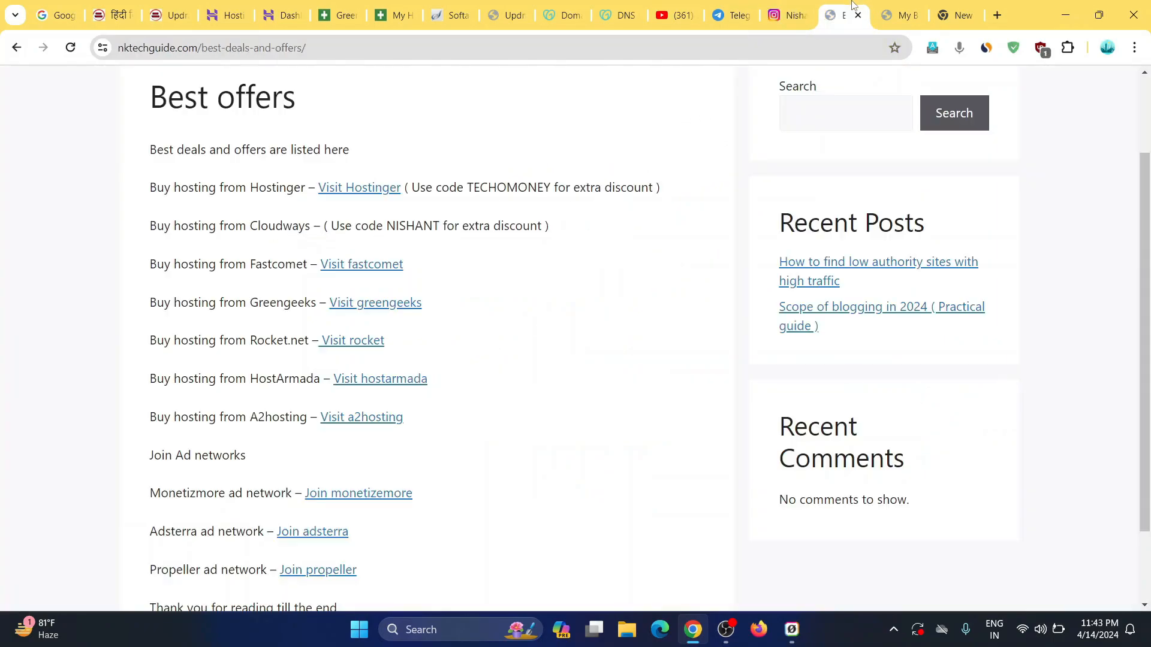
pyautogui.scroll(2, 542, 185)
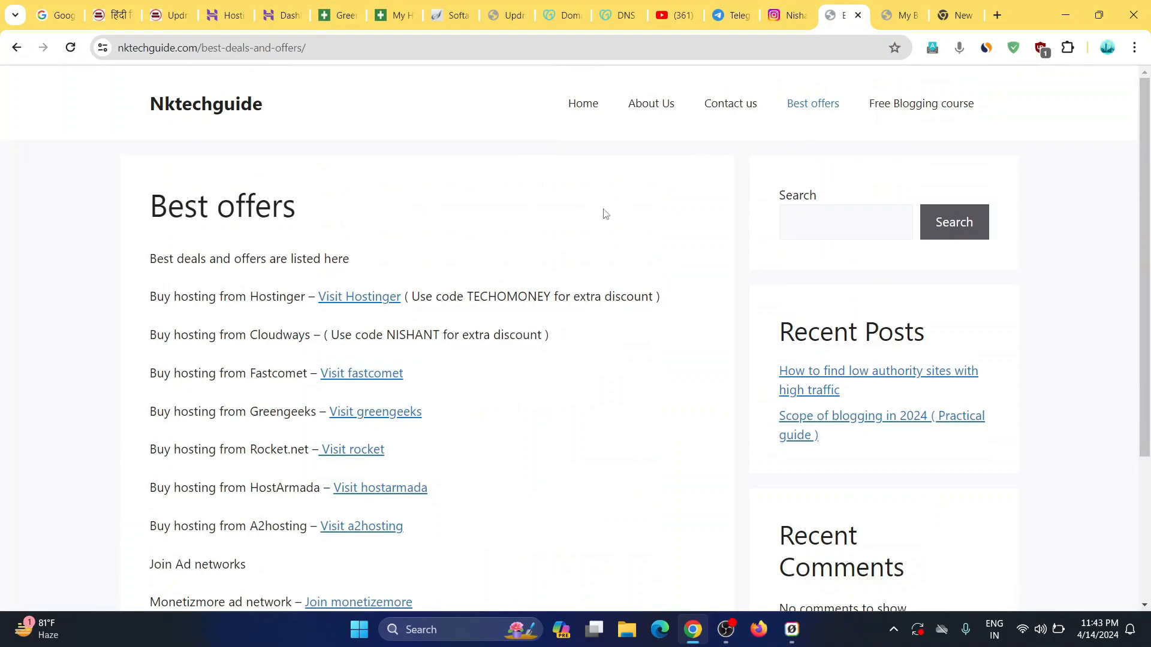
# - Reload the hindivibhag.com home page to check its pre-restore state, and review the uploaded files under Existing backups in UpdraftPlus
pyautogui.click(893, 13)
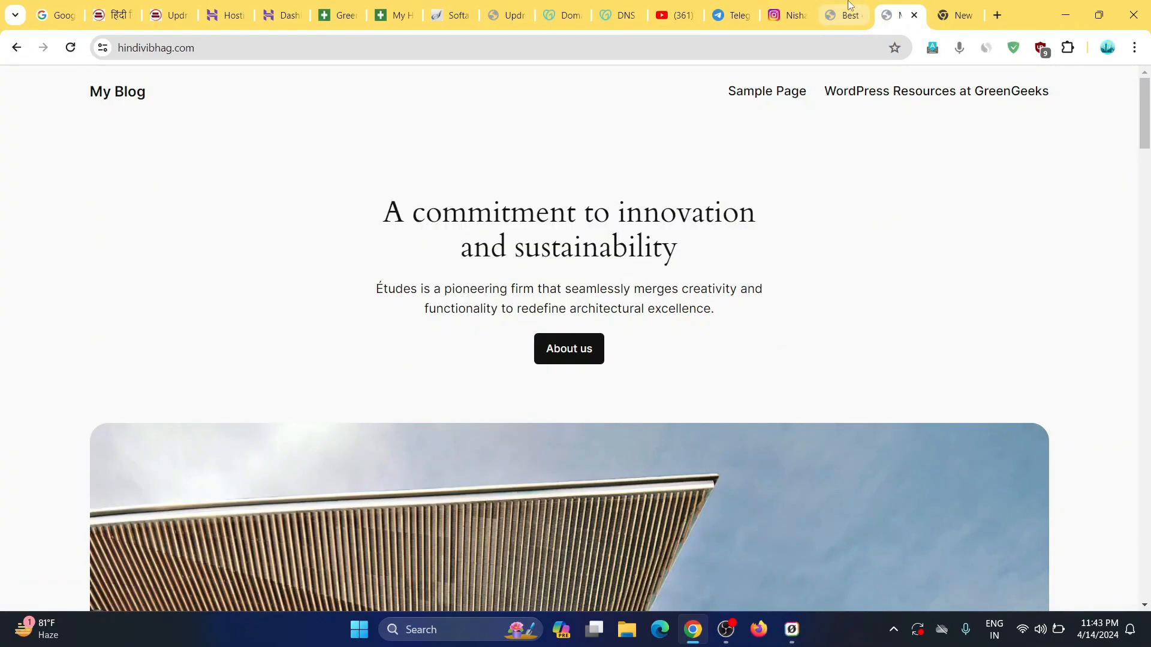
pyautogui.click(514, 5)
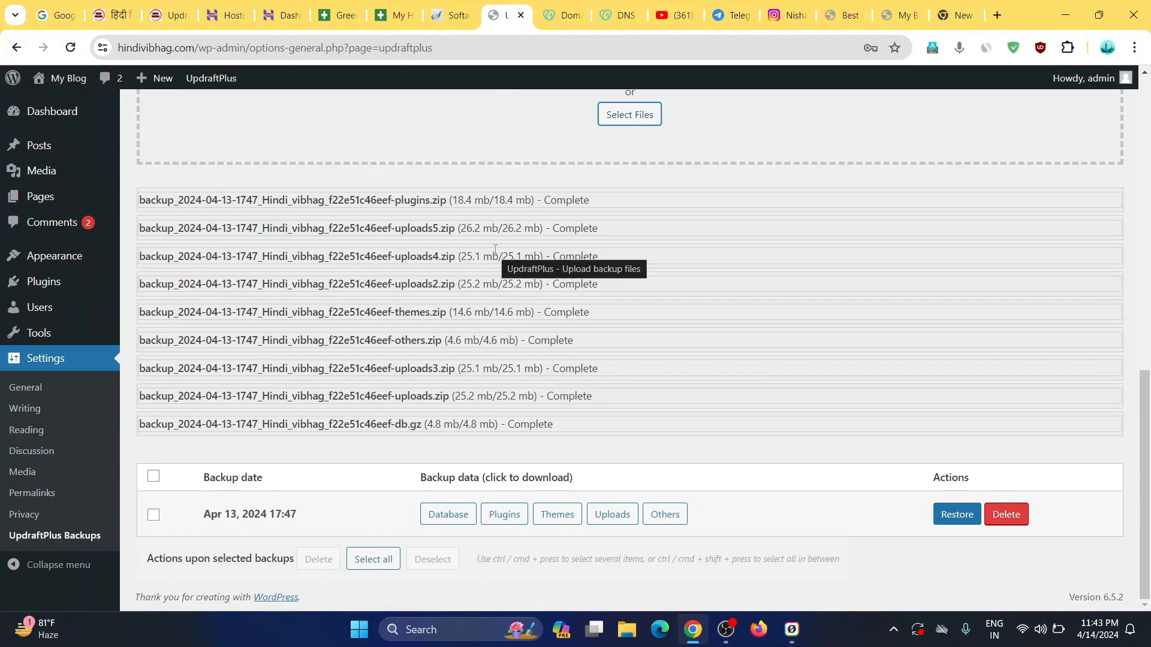
pyautogui.click(907, 6)
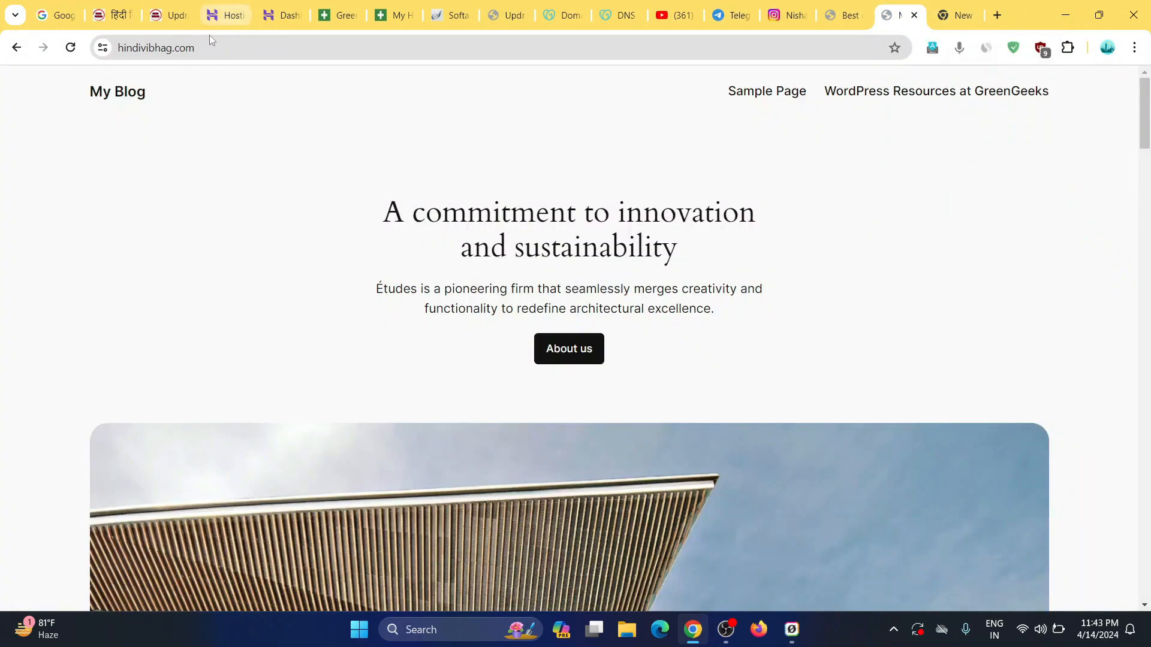
pyautogui.click(59, 51)
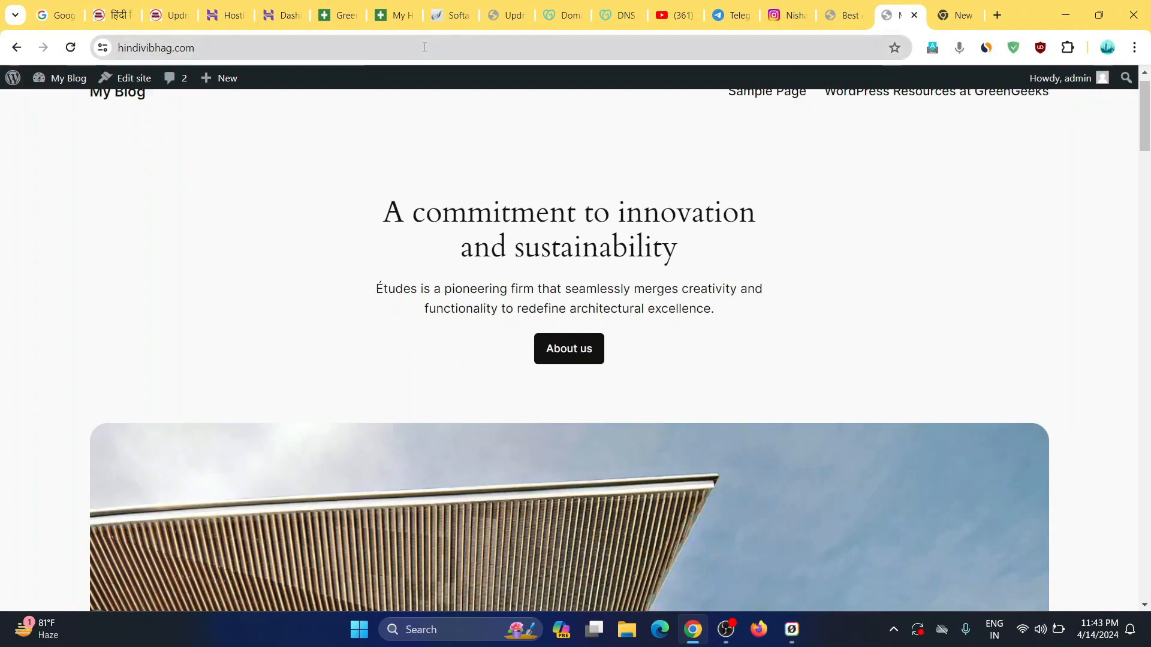
pyautogui.click(506, 13)
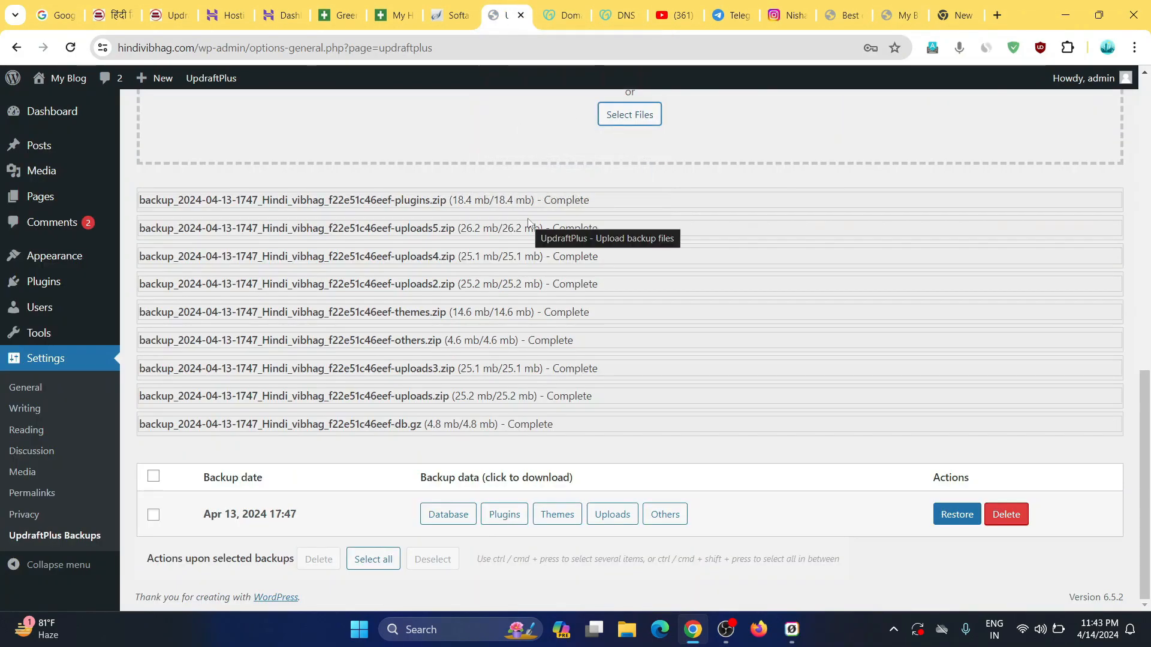
pyautogui.scroll(6, 528, 223)
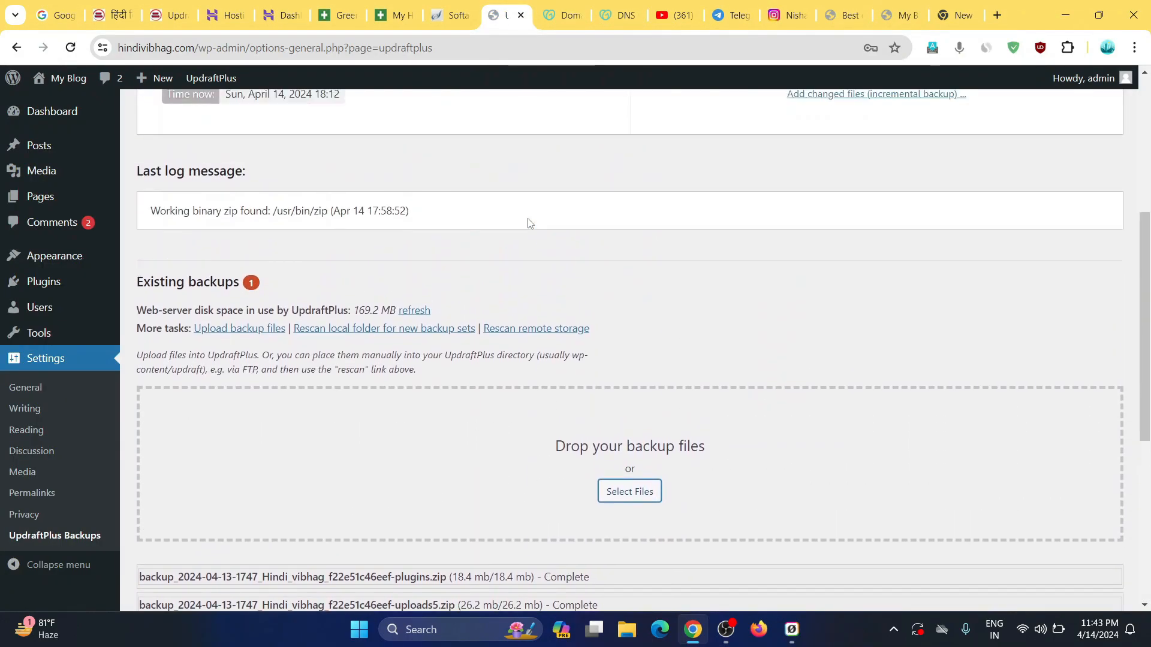
pyautogui.scroll(-6, 529, 223)
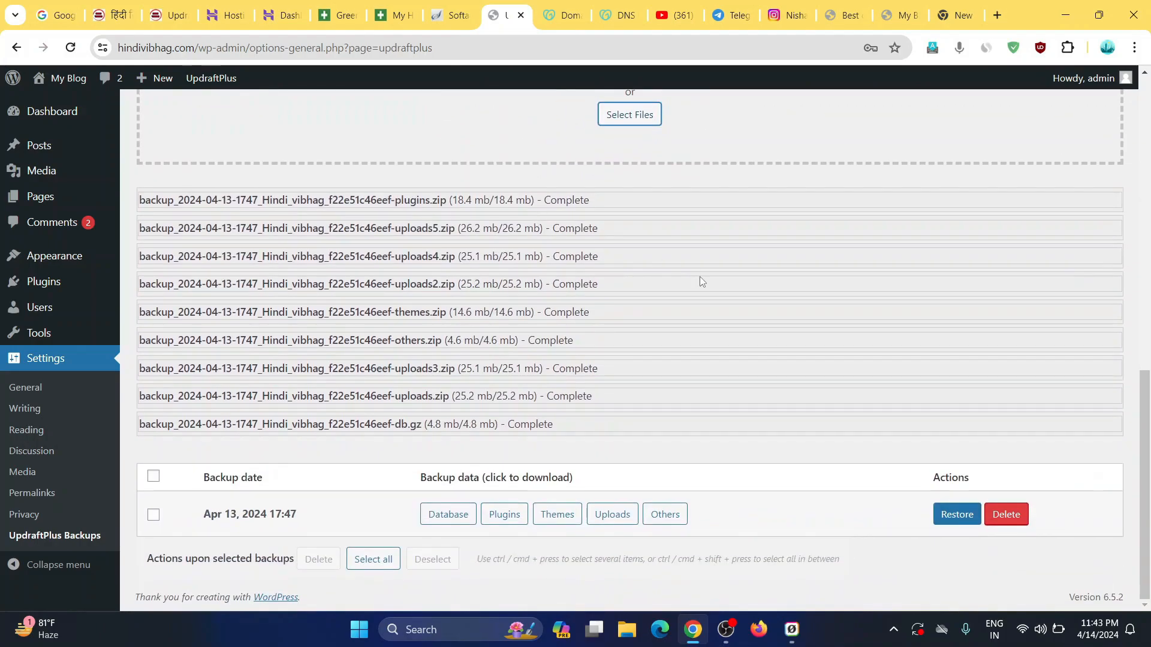
# - Restore Plugins, Themes, Uploads, Others and Database from the Apr 13, 2024 17:47 backup, and return to the UpdraftPlus configuration
pyautogui.click(947, 520)
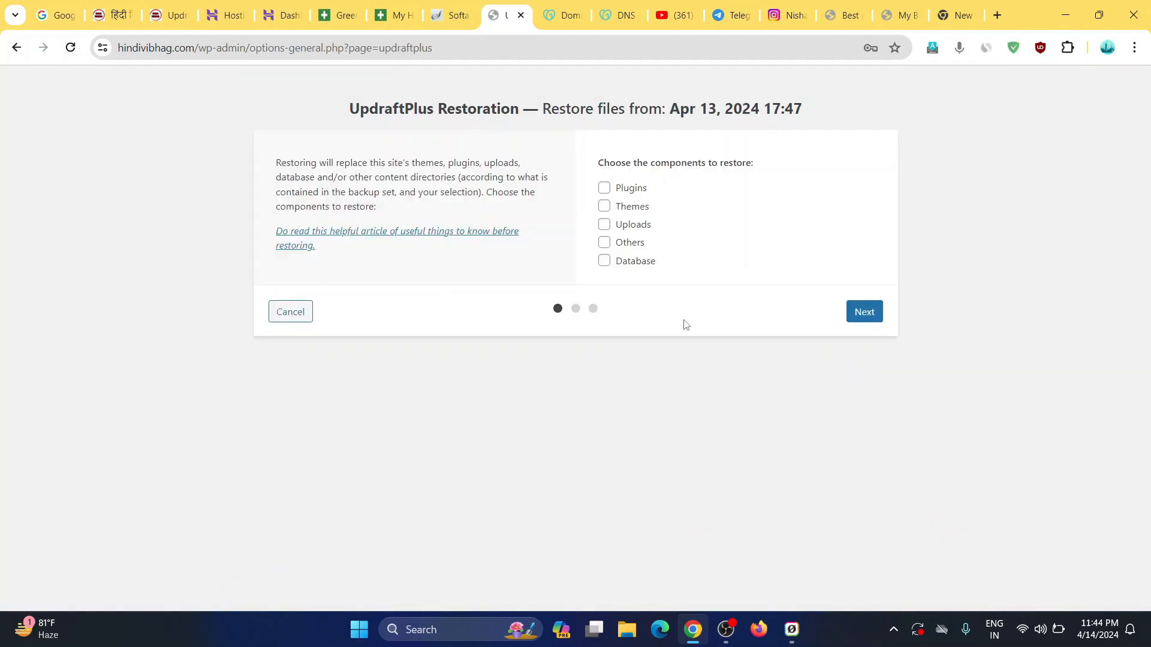
pyautogui.click(603, 187)
pyautogui.click(605, 208)
pyautogui.click(604, 225)
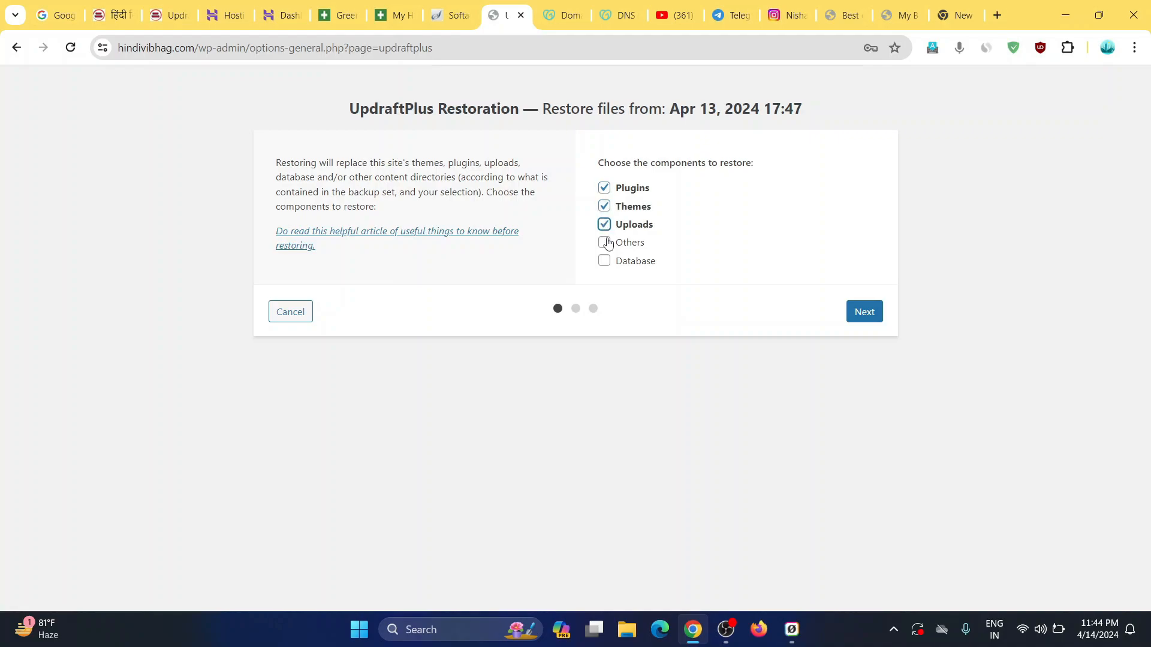
pyautogui.click(604, 243)
pyautogui.click(605, 262)
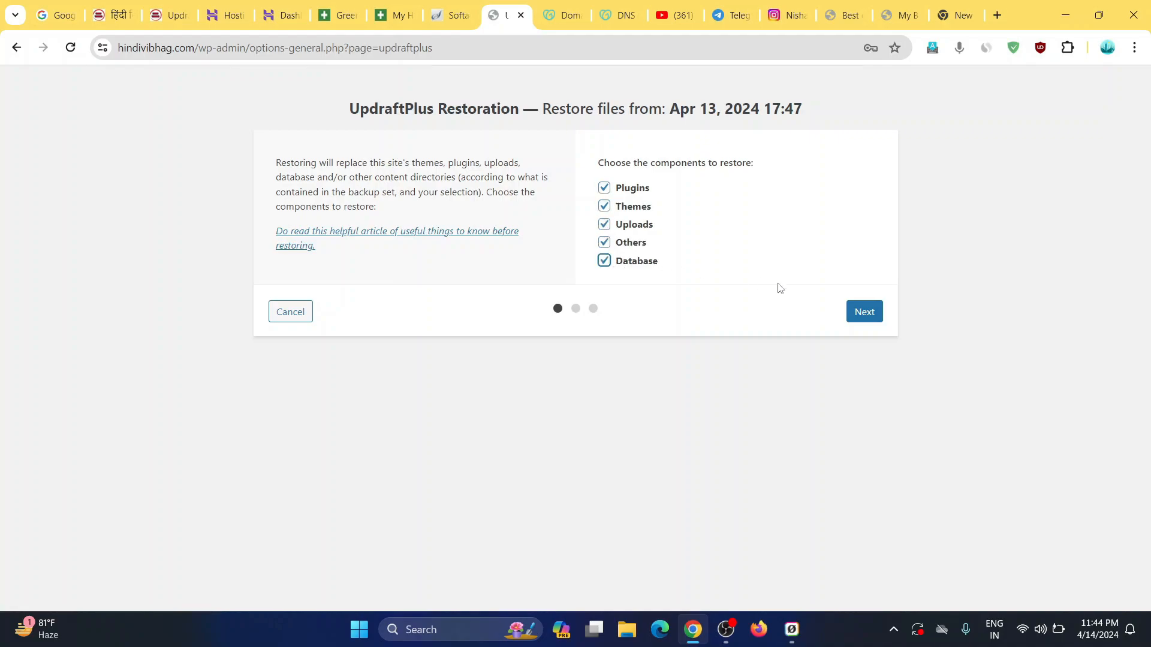
pyautogui.click(852, 310)
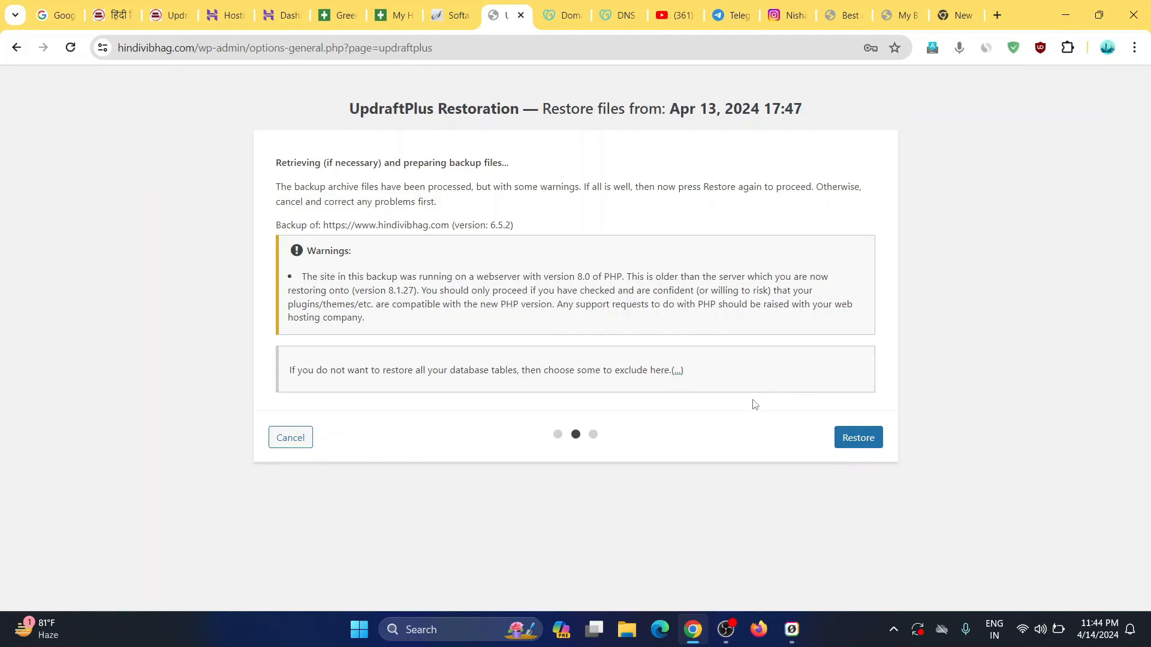
pyautogui.click(844, 438)
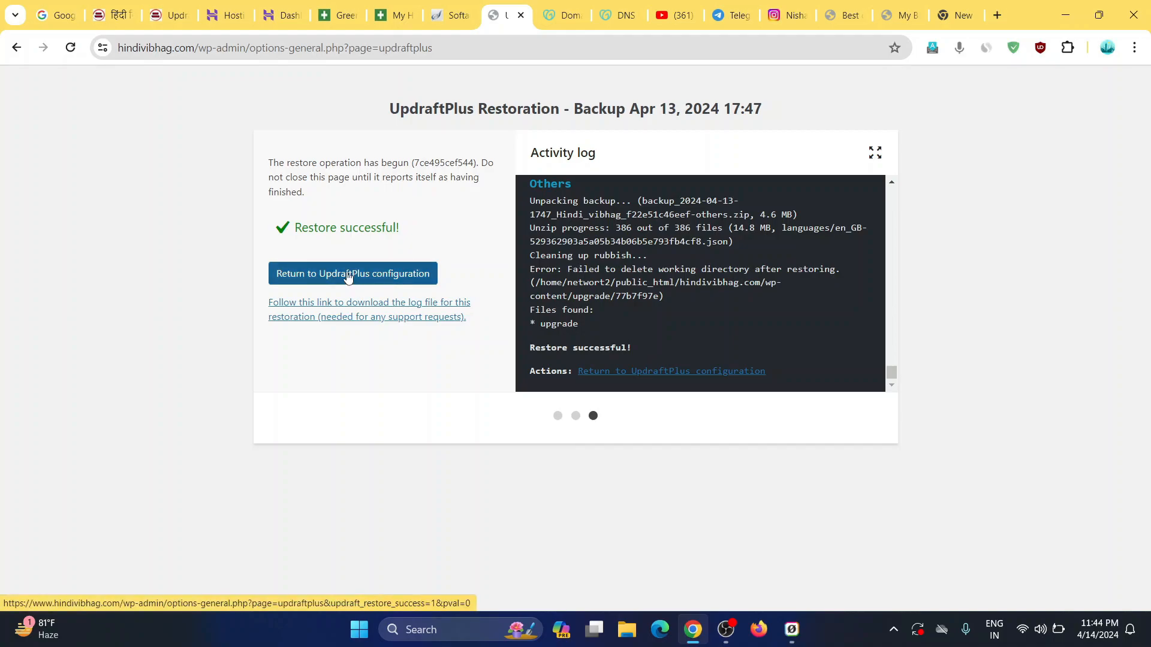
pyautogui.click(328, 273)
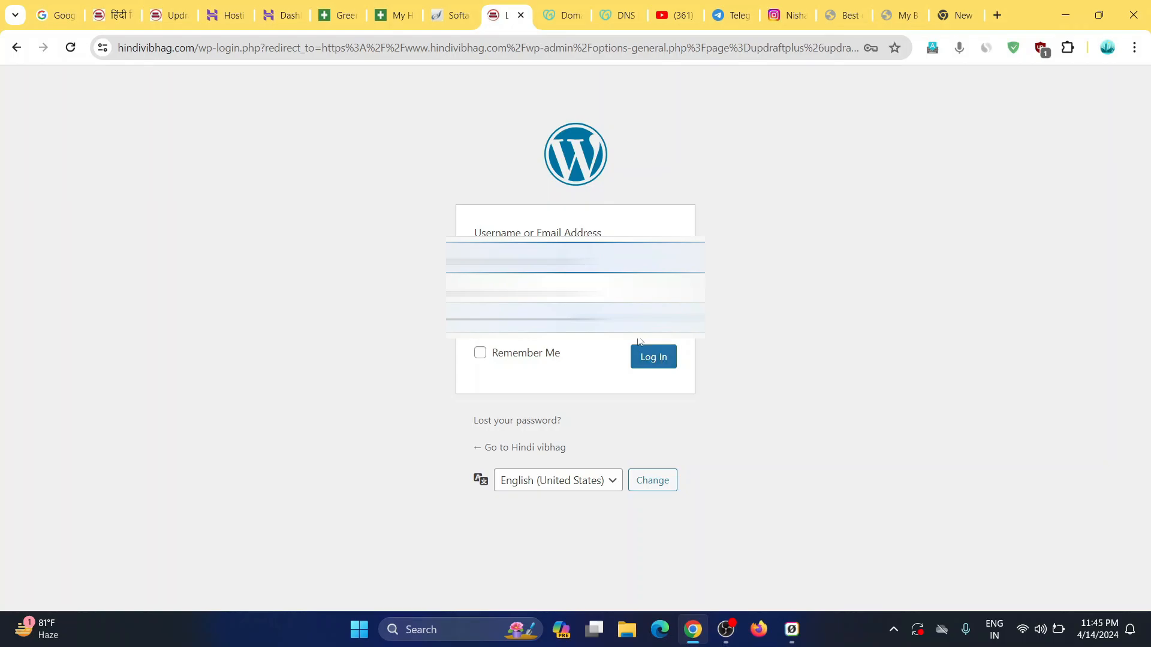
# - Reload the hindivibhag.com home page and look through its content to check the restored site
pyautogui.click(899, 15)
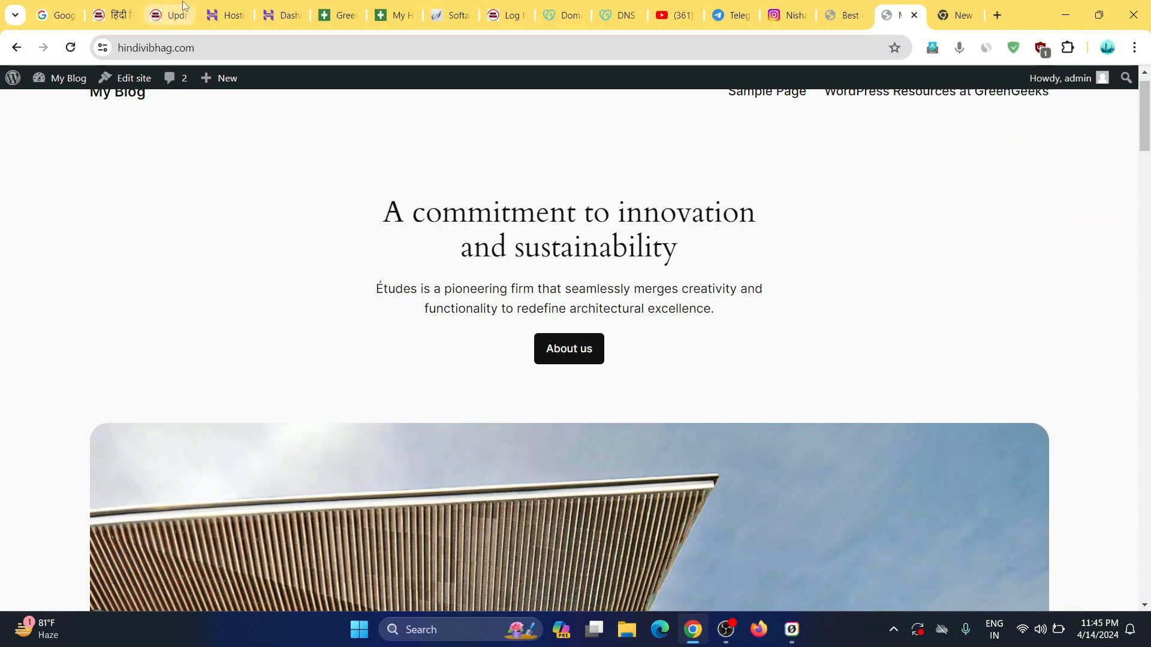
pyautogui.click(70, 52)
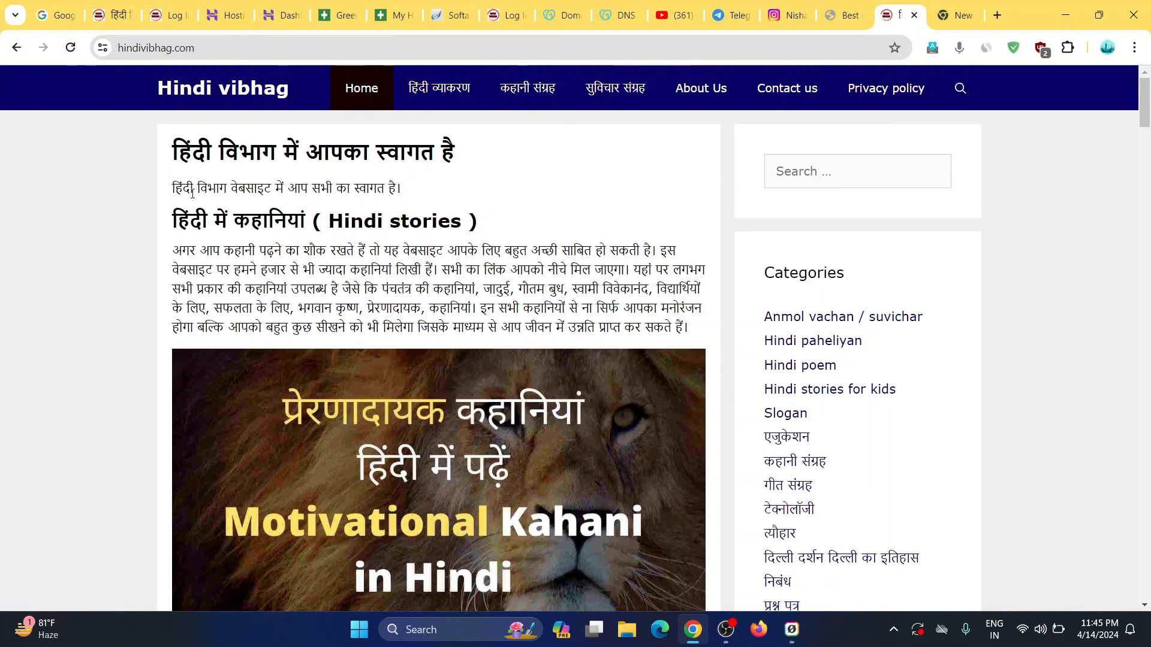
pyautogui.scroll(-20, 217, 259)
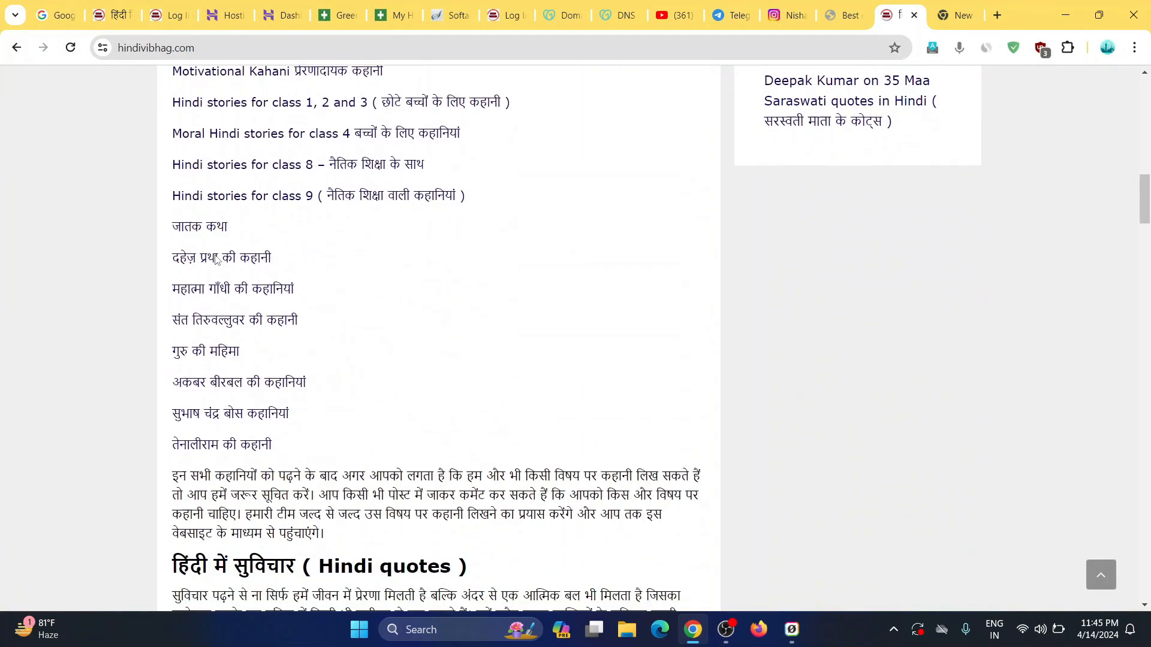
pyautogui.scroll(-20, 216, 260)
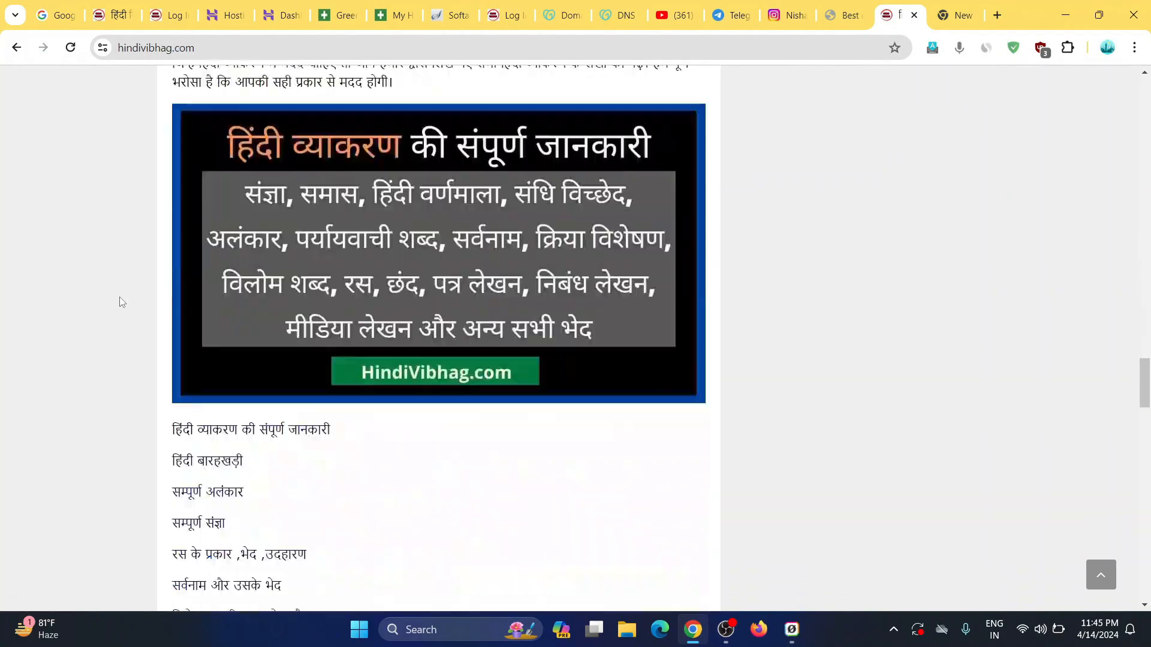
pyautogui.scroll(-5, 117, 312)
pyautogui.scroll(20, 117, 312)
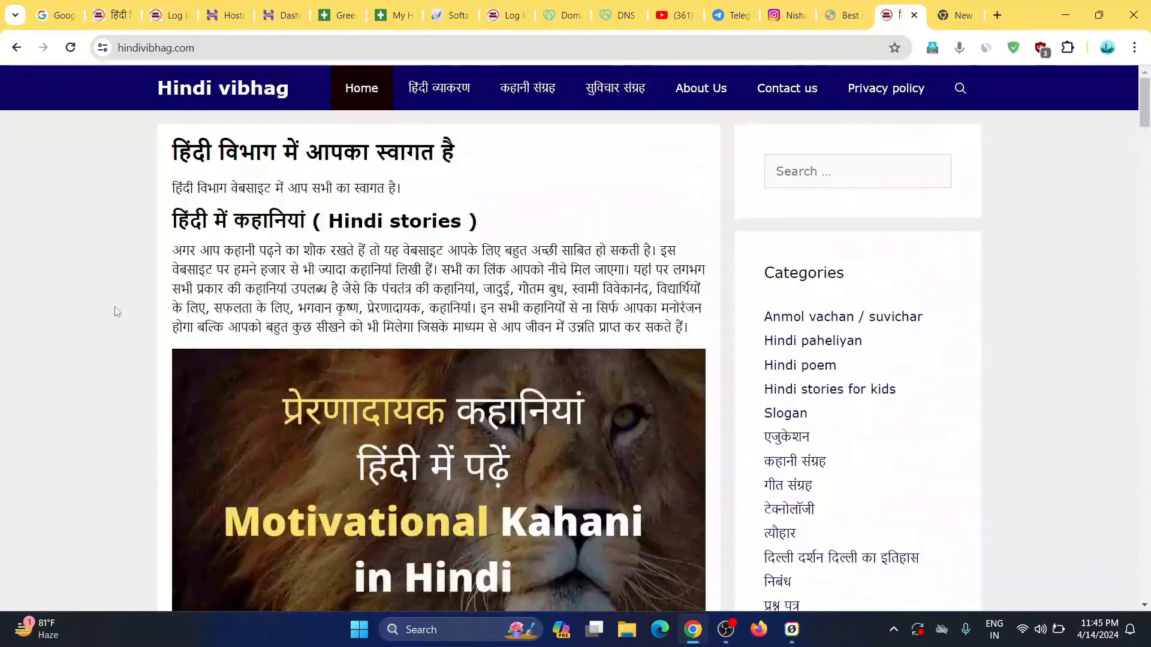
# - Log in to the restored WordPress site with the prefilled credentials and postpone the administration email verification
pyautogui.click(507, 13)
pyautogui.click(652, 357)
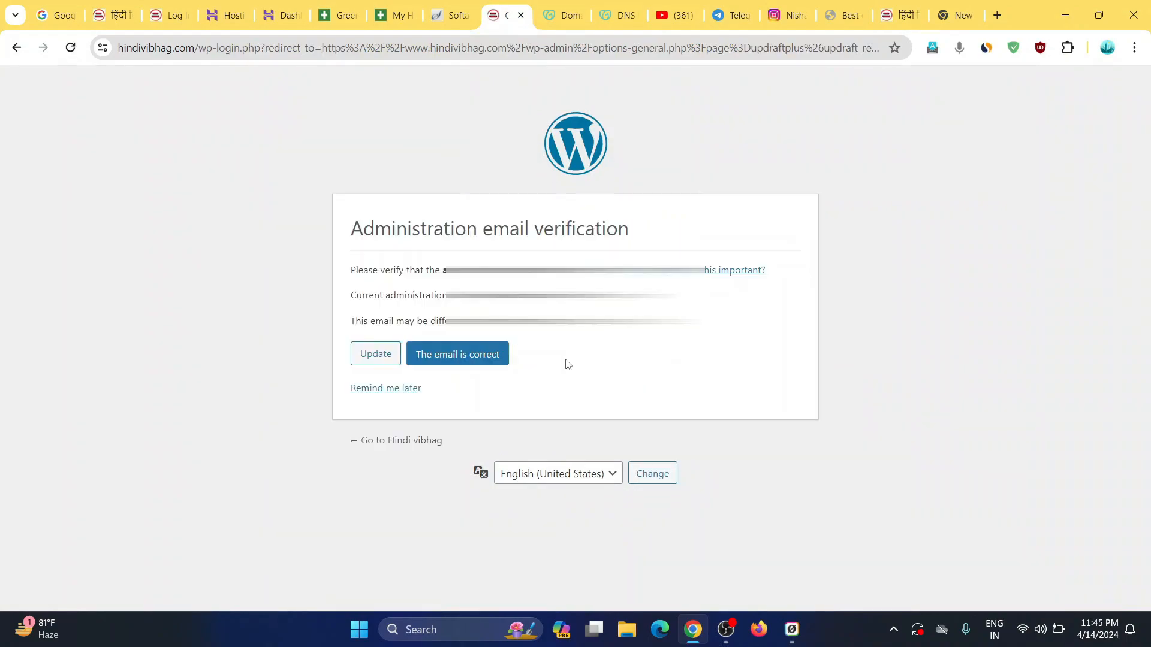
pyautogui.doubleClick(386, 395)
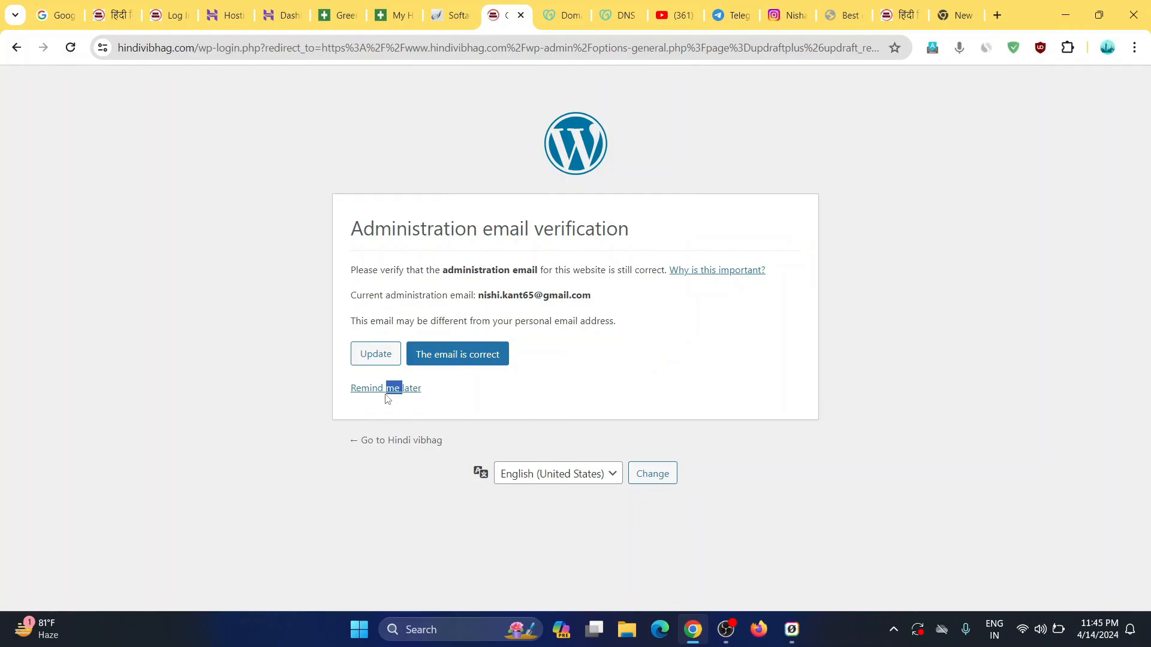
pyautogui.click(383, 395)
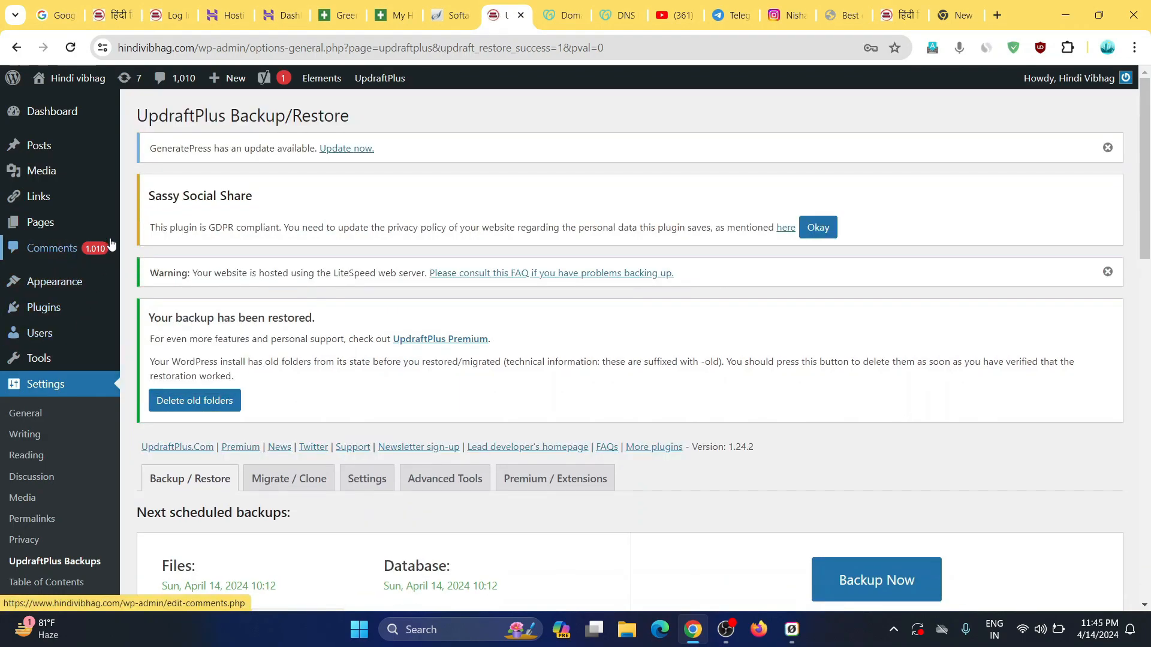
pyautogui.scroll(-4, 244, 268)
pyautogui.scroll(4, 239, 268)
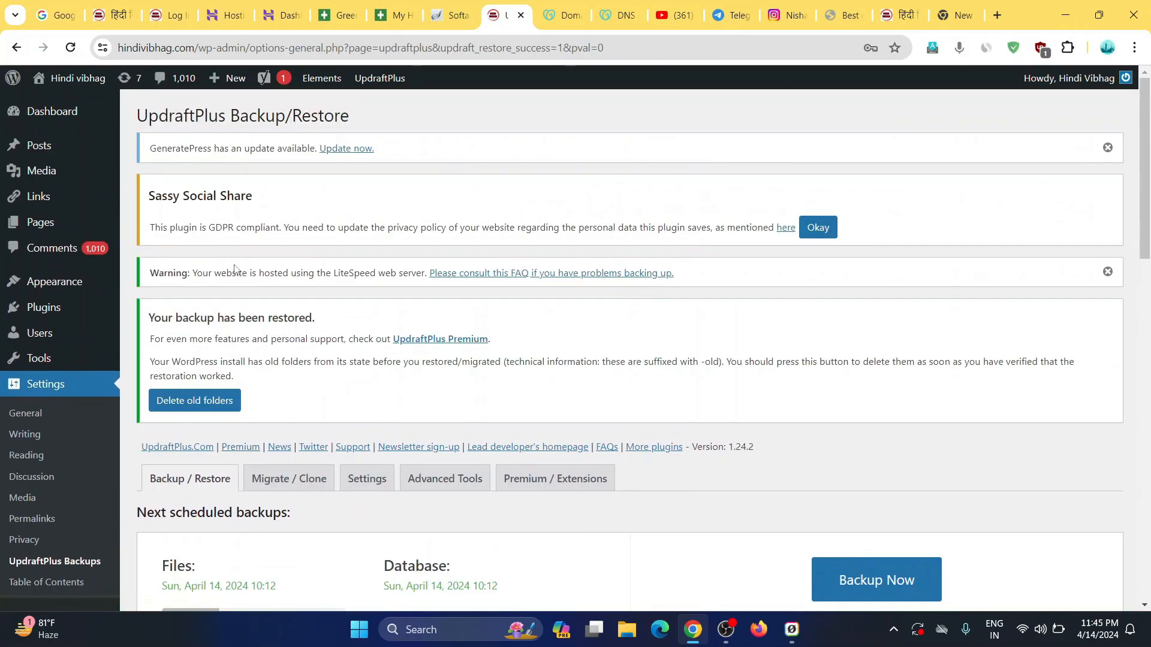
# - Review the installed plugins in the restored WordPress admin, and open the list of all posts to check it
pyautogui.click(62, 314)
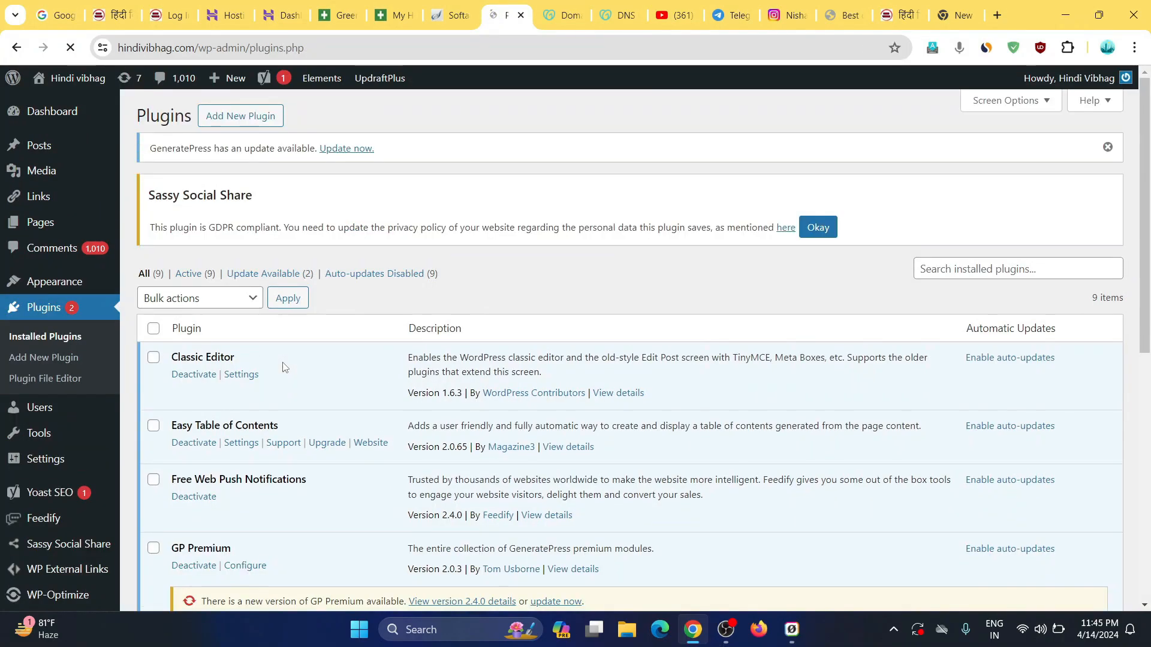
pyautogui.scroll(-10, 258, 371)
pyautogui.scroll(10, 277, 378)
pyautogui.scroll(-7, 283, 378)
pyautogui.scroll(7, 283, 378)
pyautogui.moveTo(66, 172)
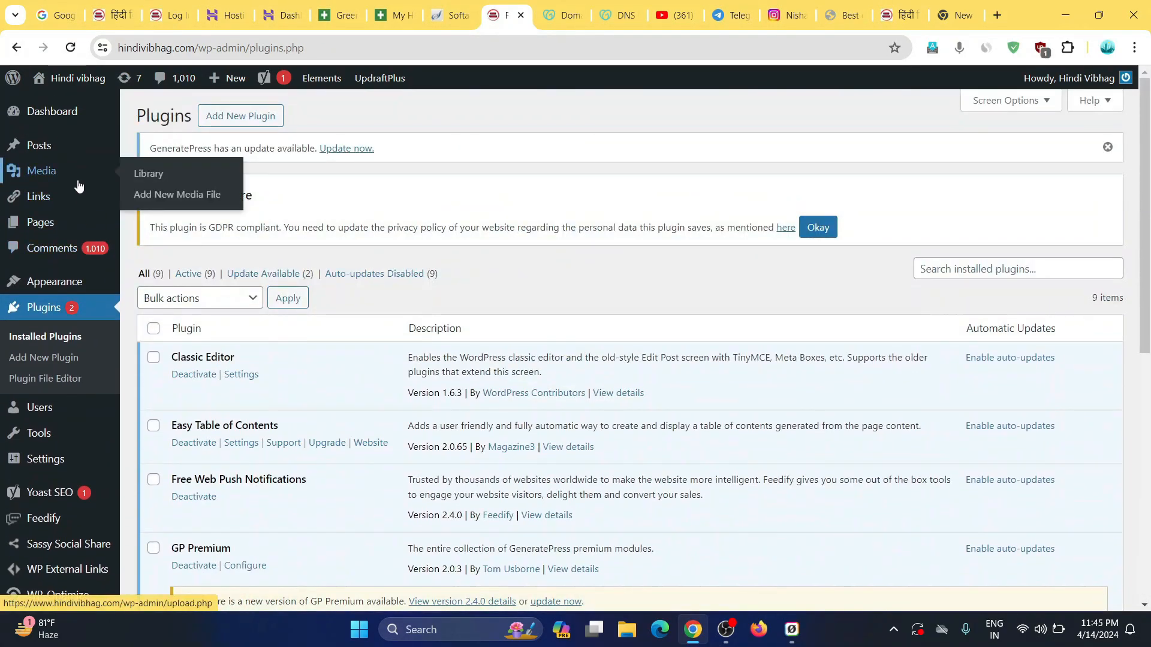
pyautogui.click(58, 150)
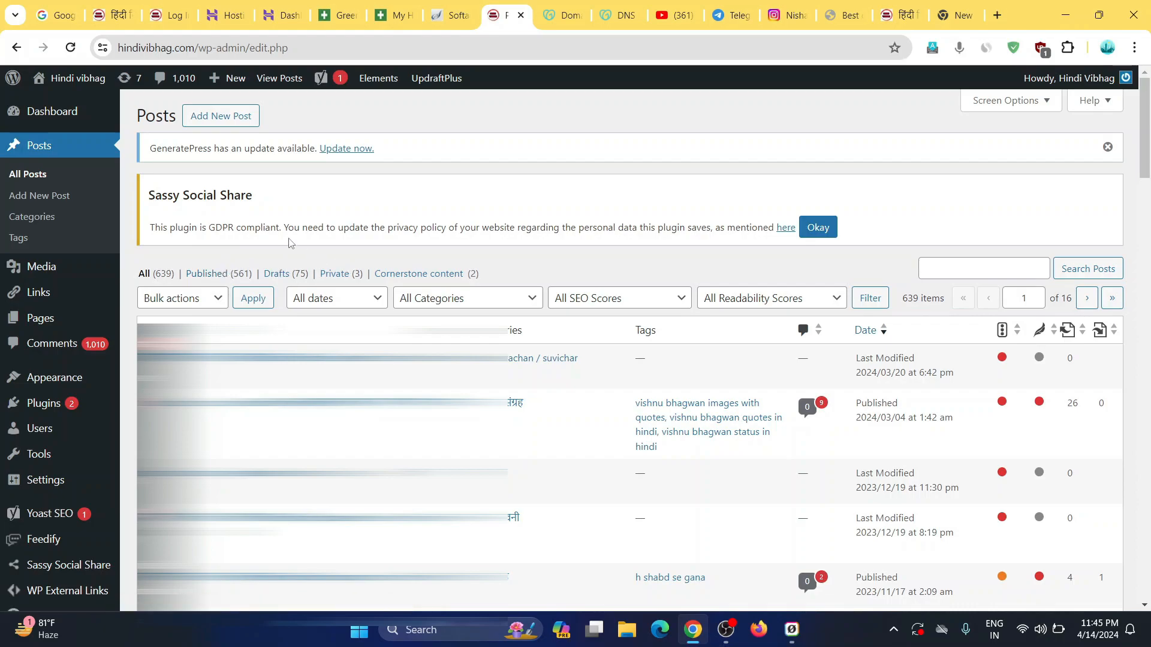
# - Open the महापुरुष की कहानियां article from the hindivibhag.com home page and look through its content
pyautogui.click(886, 5)
pyautogui.scroll(-8, 497, 218)
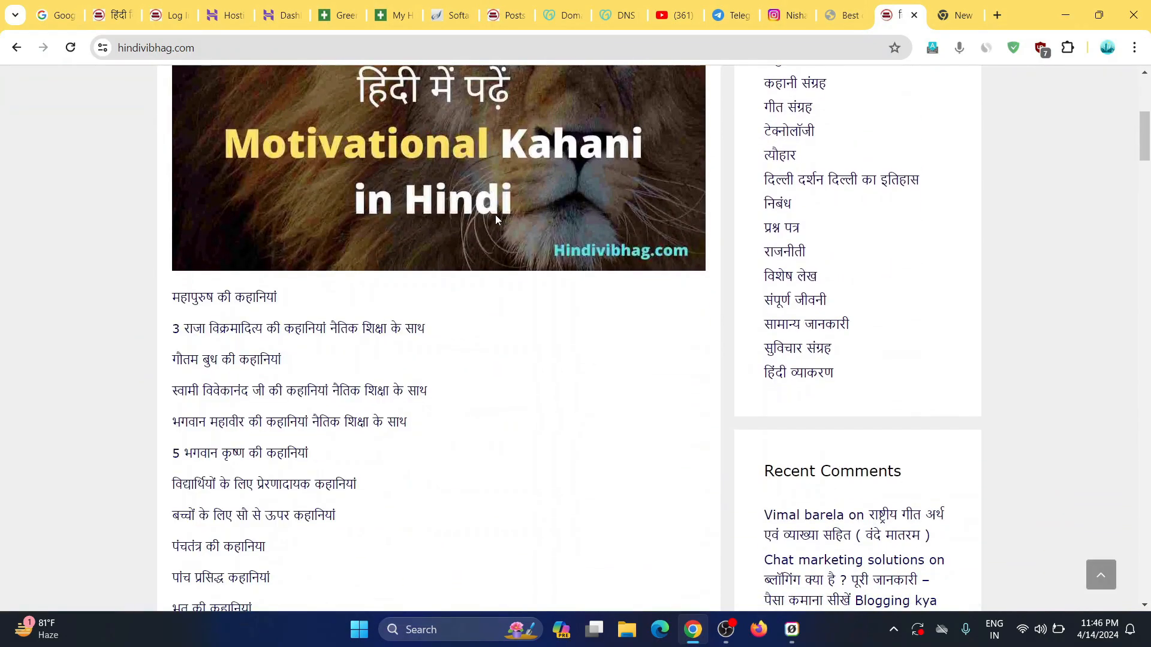
pyautogui.click(247, 298)
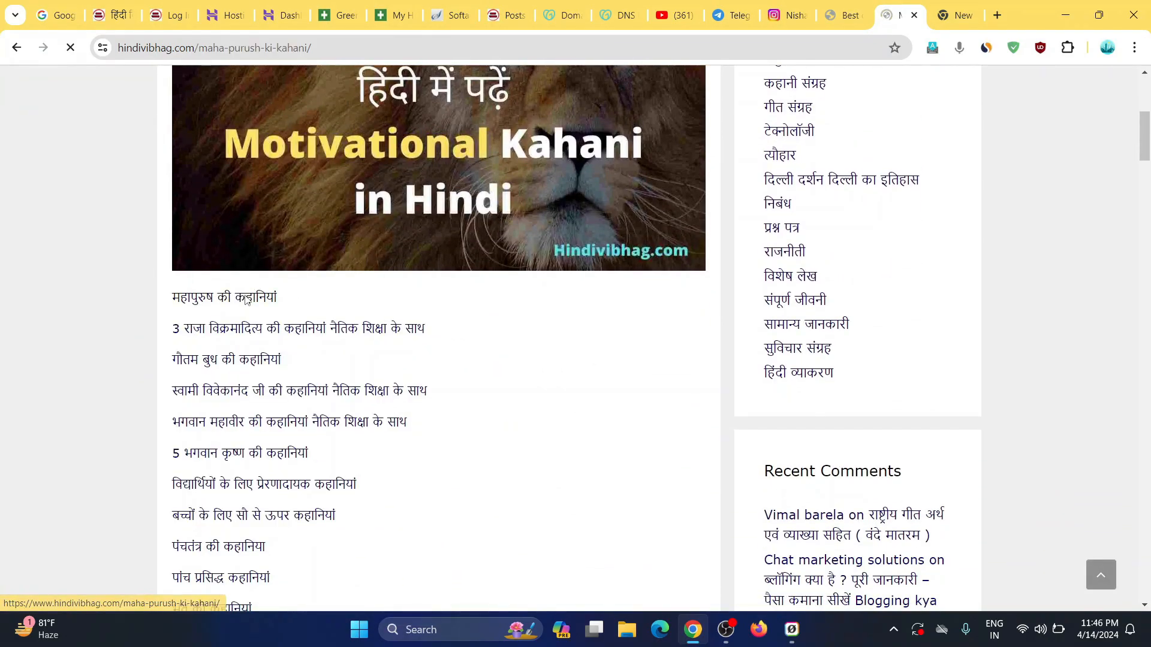
pyautogui.scroll(-20, 240, 297)
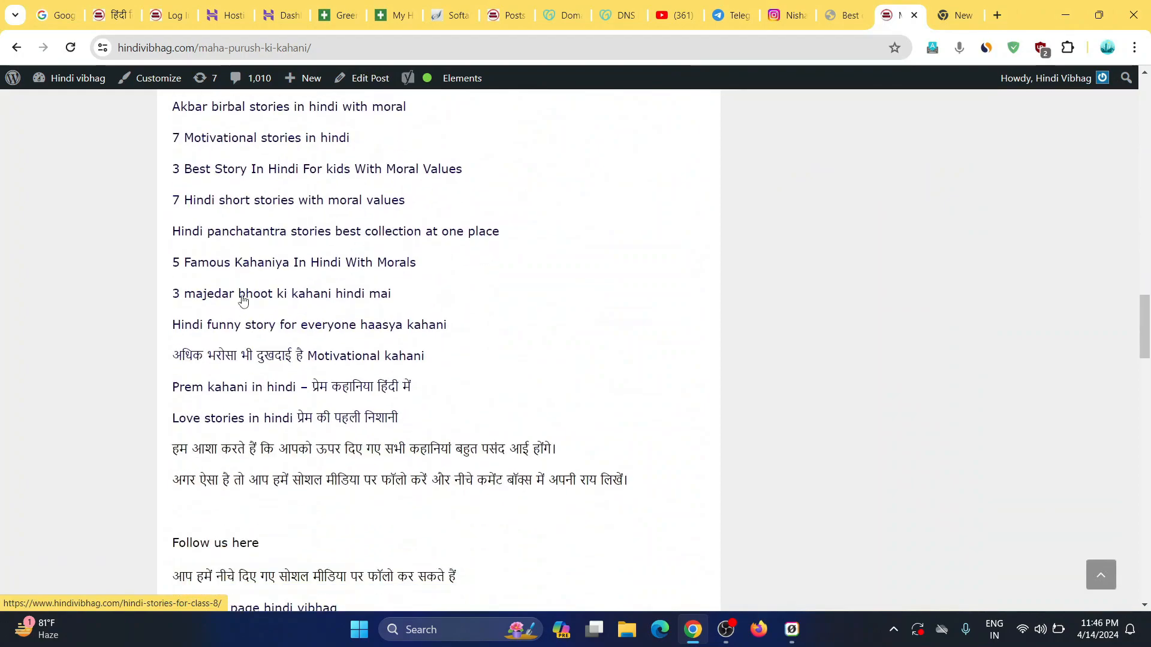
pyautogui.scroll(-4, 237, 295)
pyautogui.scroll(12, 238, 293)
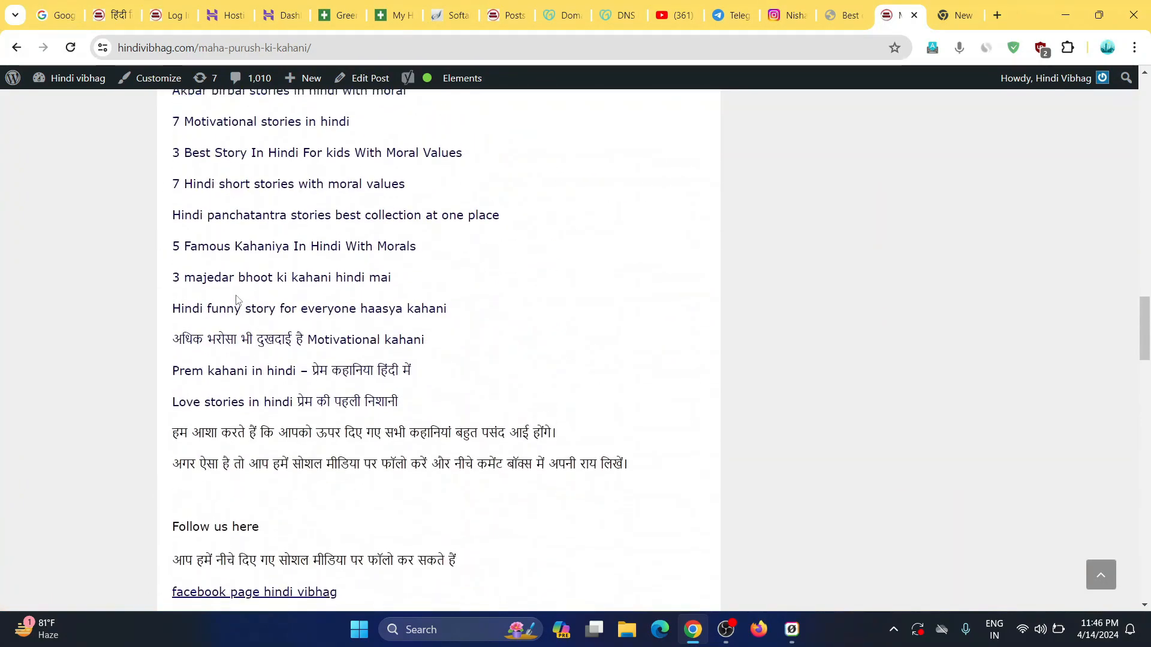
# - Open the Hindi short stories article, examine its text and images throughout, and return to the WordPress Posts list
pyautogui.click(203, 275)
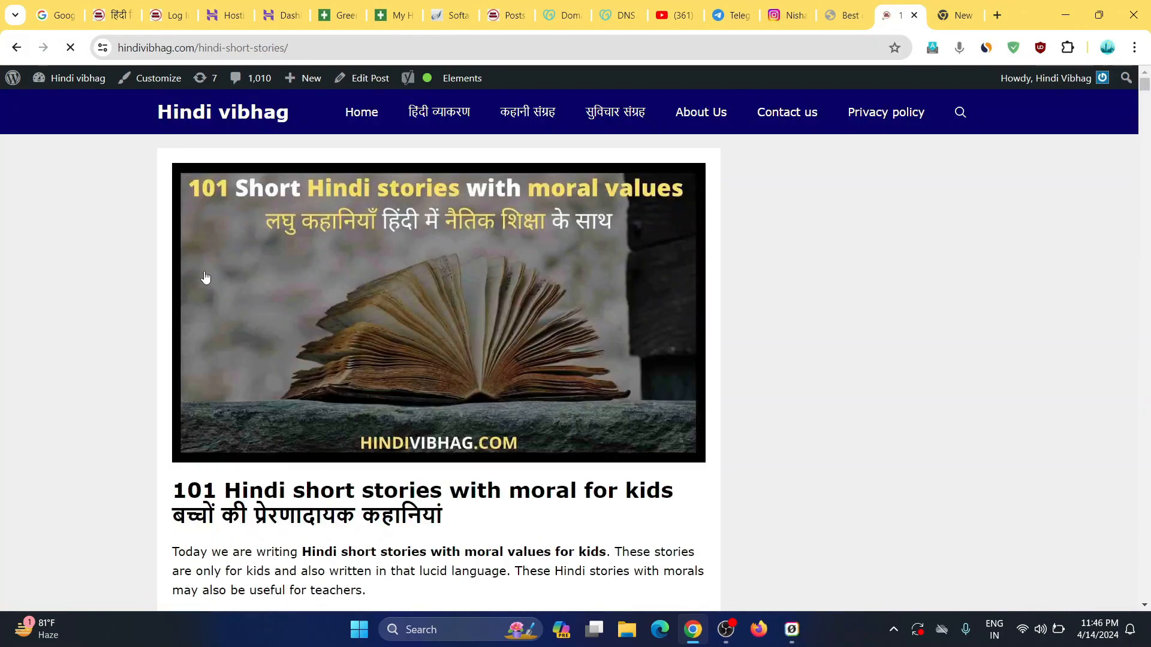
pyautogui.scroll(-20, 210, 281)
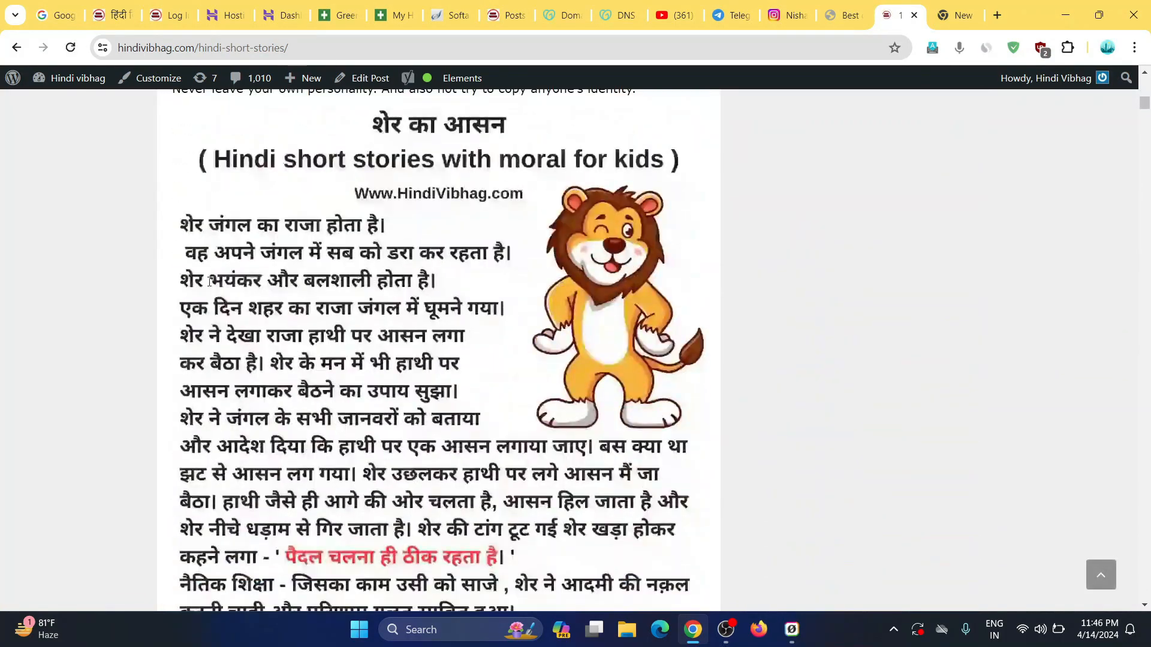
pyautogui.scroll(-20, 210, 286)
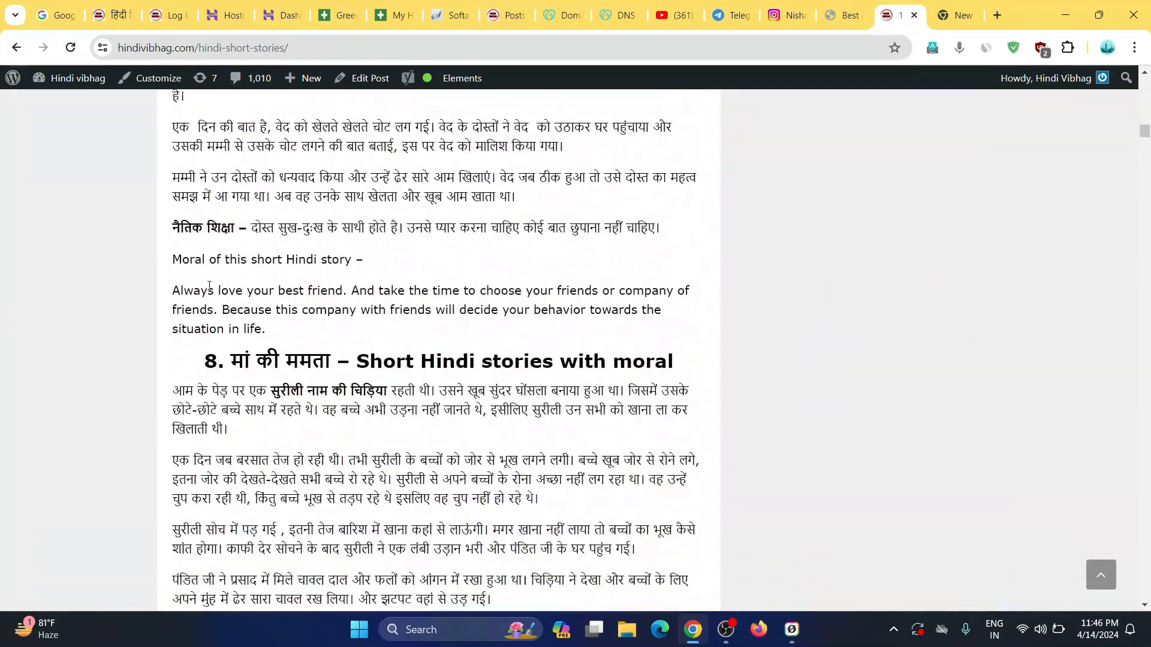
pyautogui.scroll(-15, 208, 287)
pyautogui.scroll(20, 204, 270)
pyautogui.scroll(-20, 198, 246)
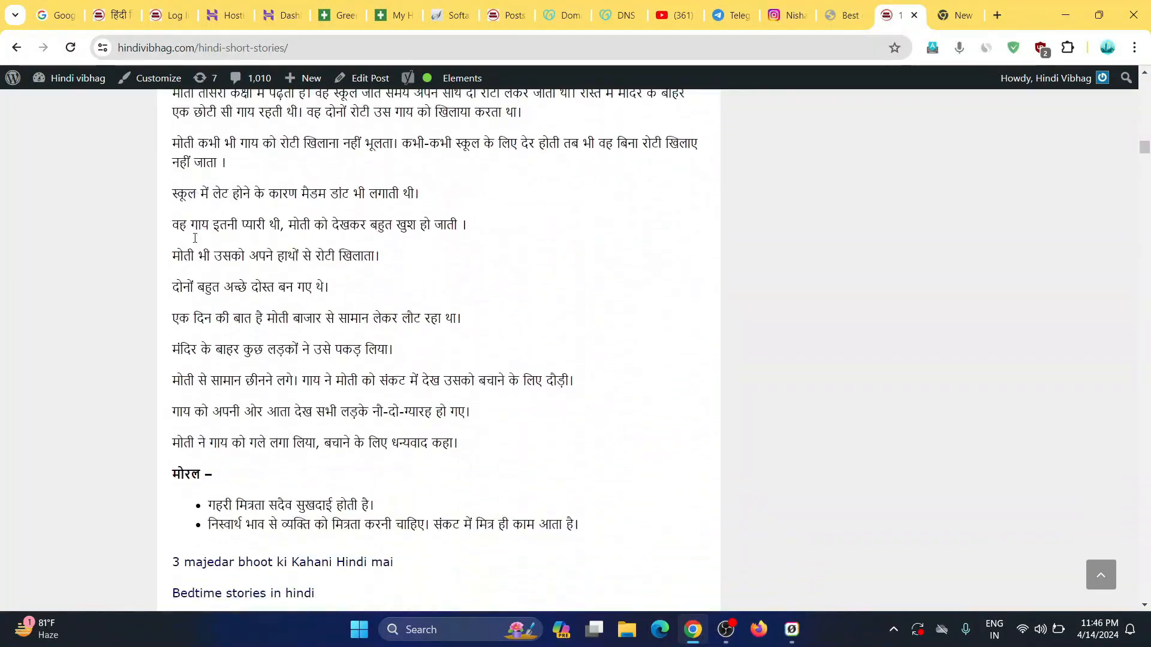
pyautogui.scroll(-20, 195, 238)
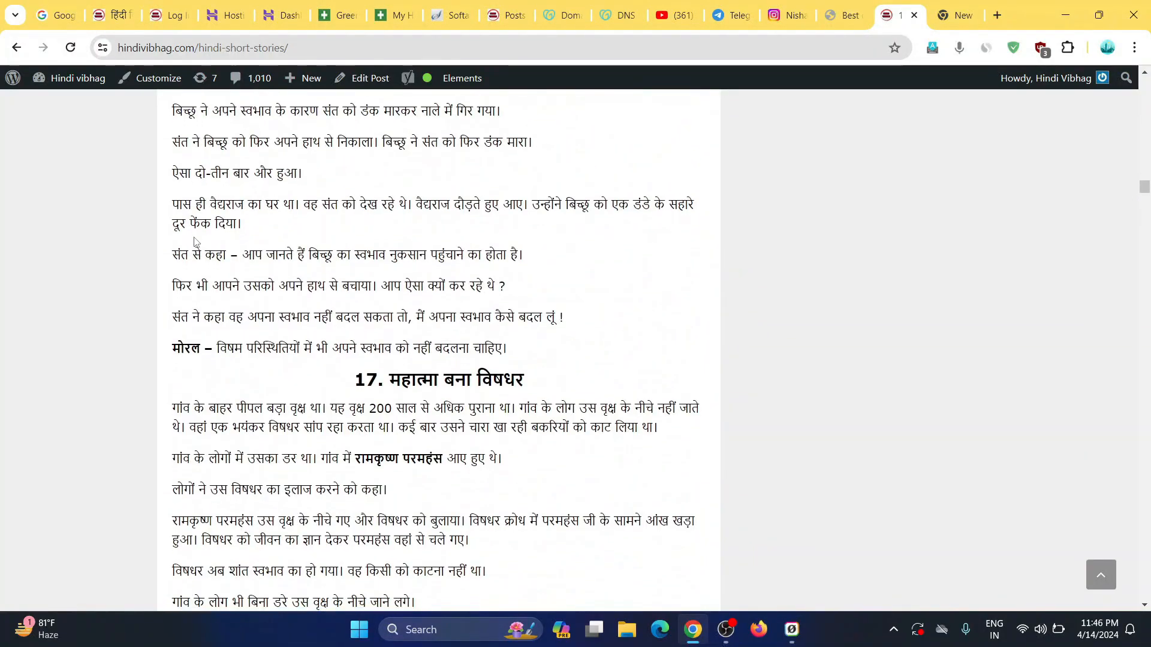
pyautogui.scroll(-20, 376, 222)
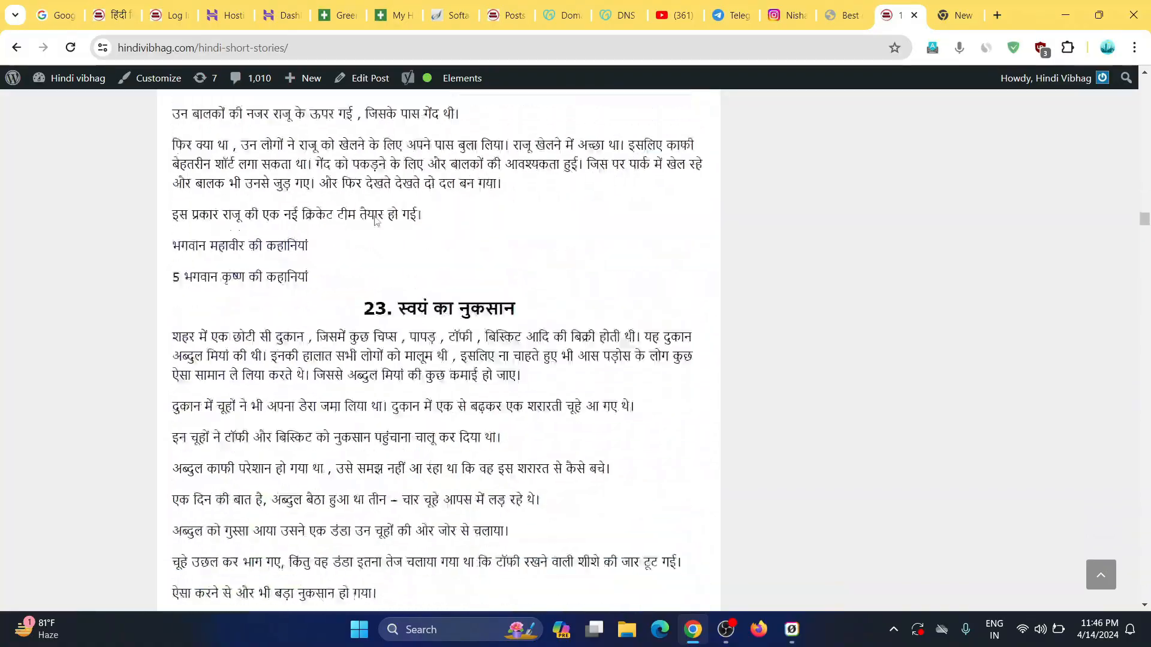
pyautogui.scroll(-5, 376, 221)
pyautogui.scroll(20, 316, 370)
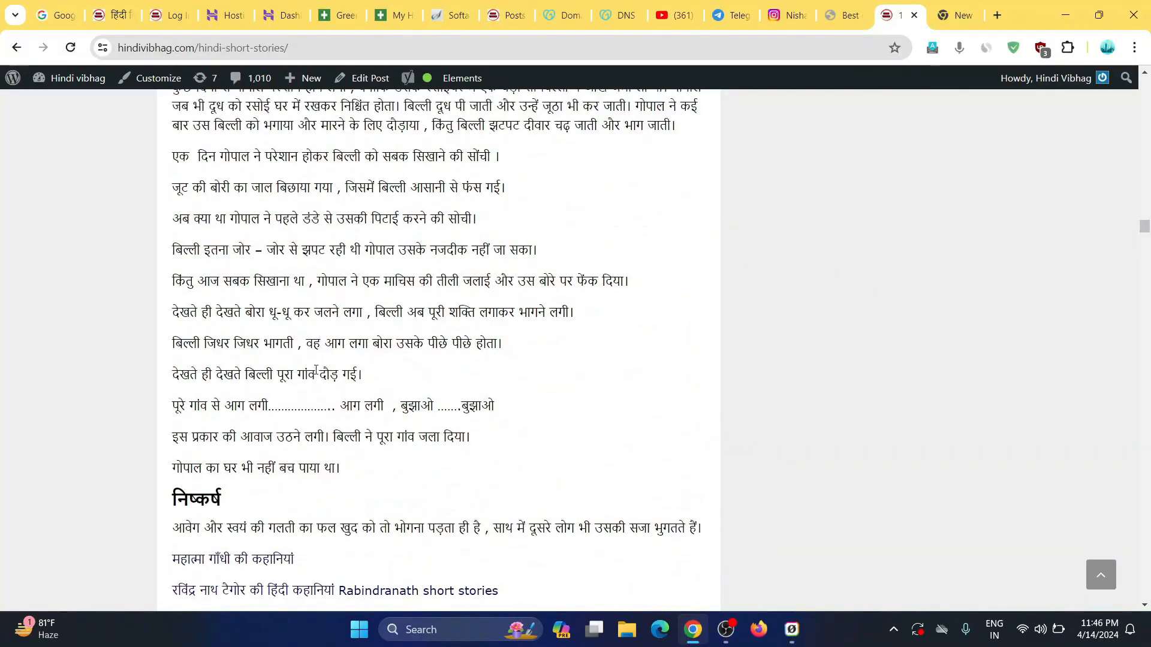
pyautogui.scroll(20, 316, 369)
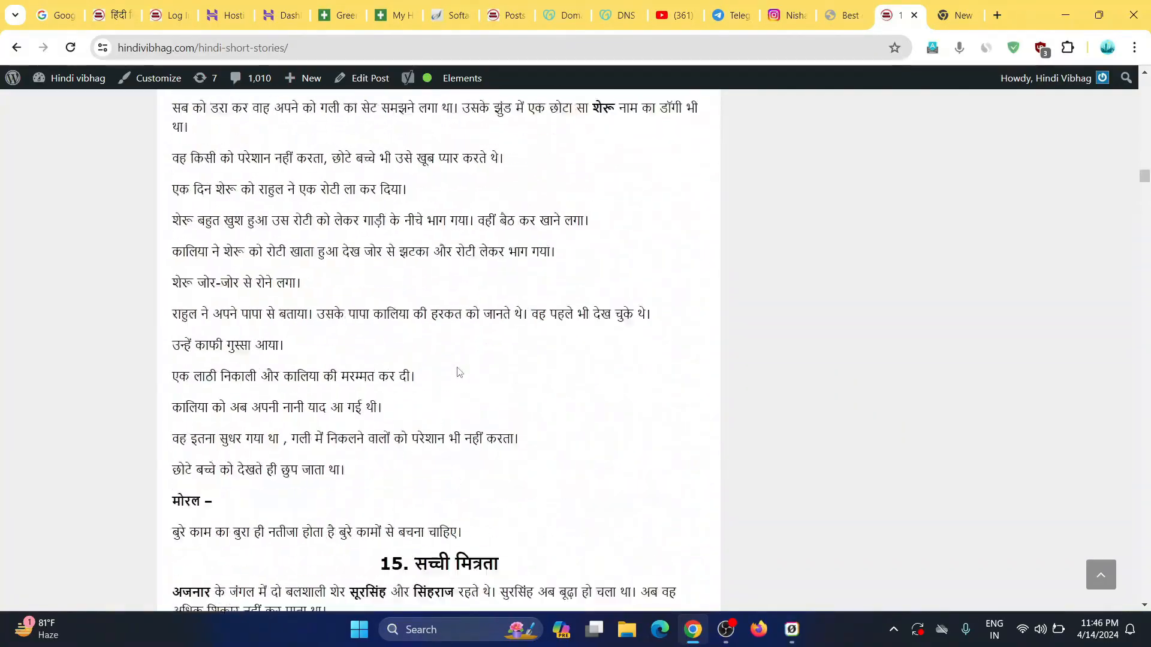
pyautogui.scroll(20, 459, 372)
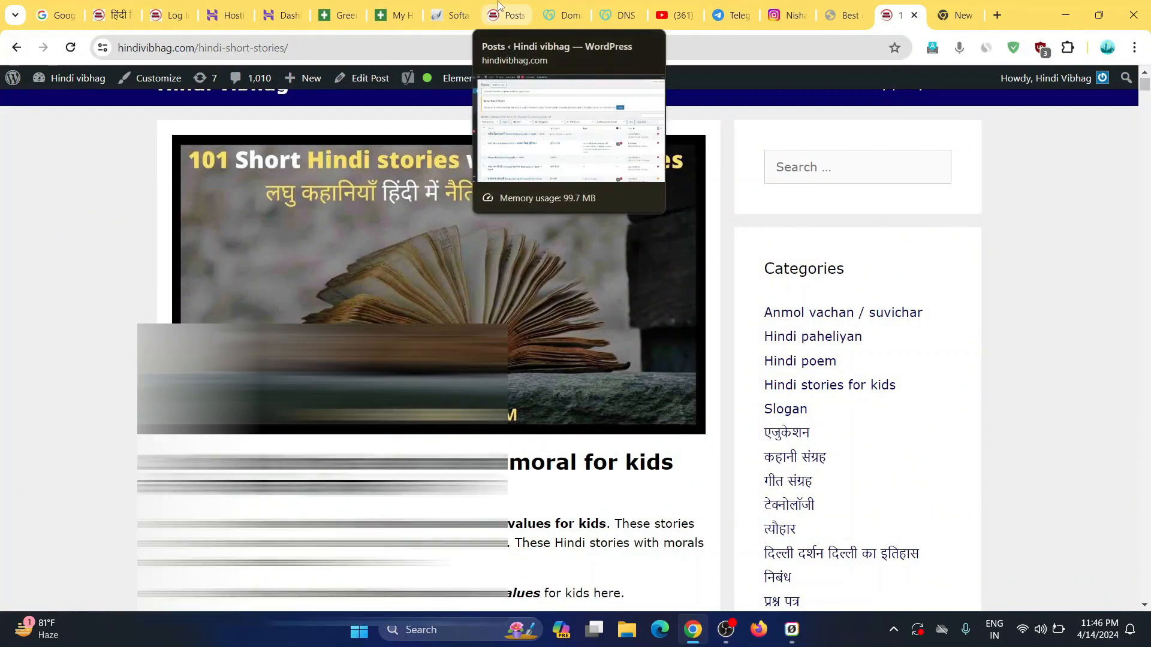
pyautogui.click(498, 12)
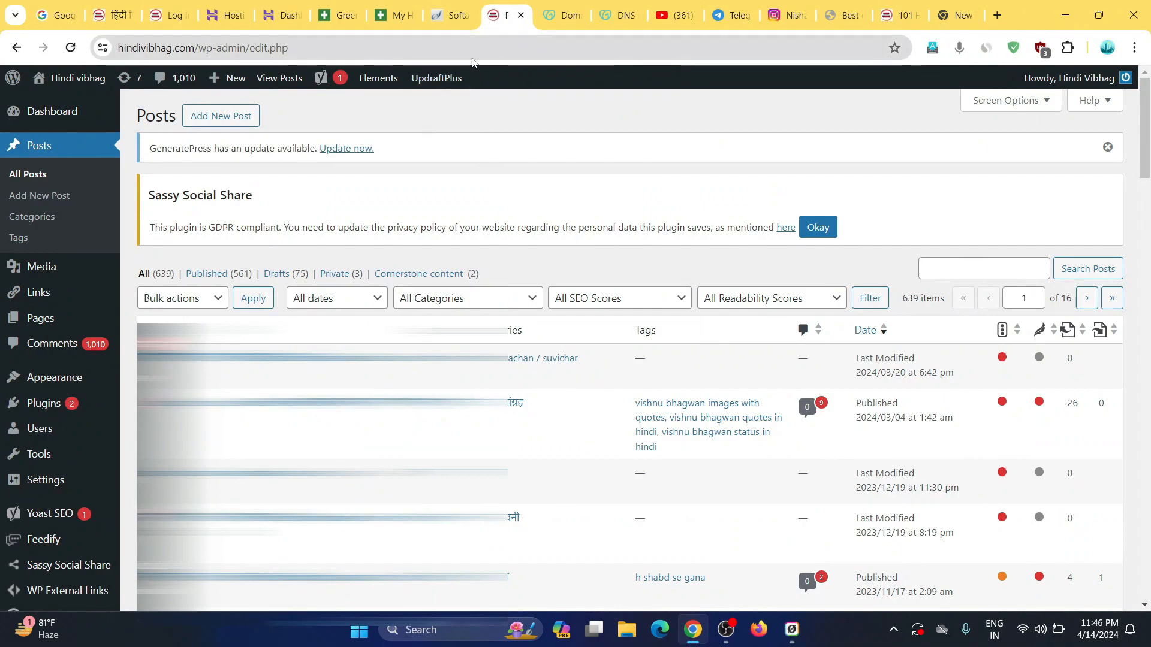
# - Switch to the Nktechguide YouTube channel and browse its latest videos
pyautogui.click(674, 15)
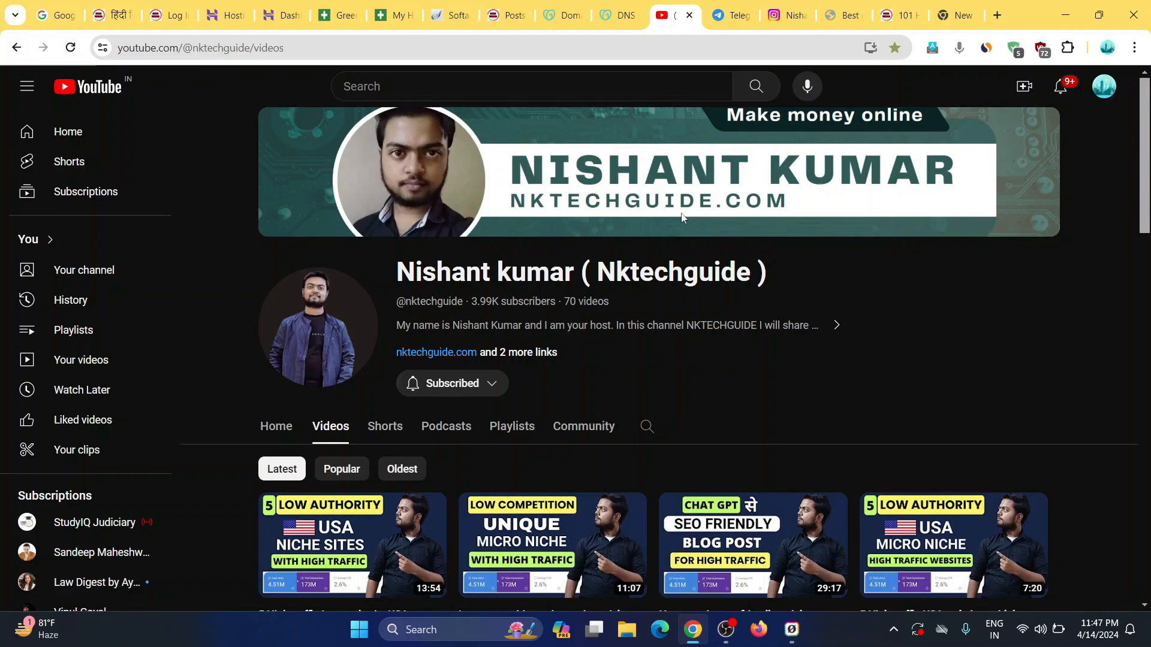
pyautogui.scroll(-3, 681, 217)
pyautogui.scroll(-3, 464, 353)
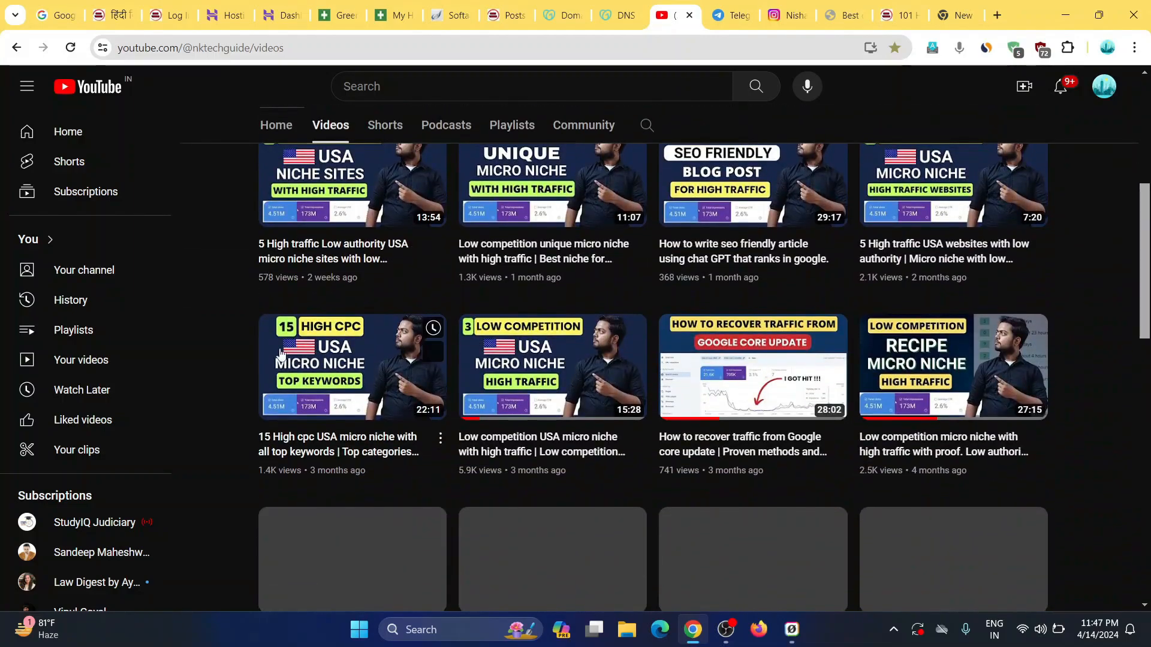
pyautogui.scroll(5, 229, 358)
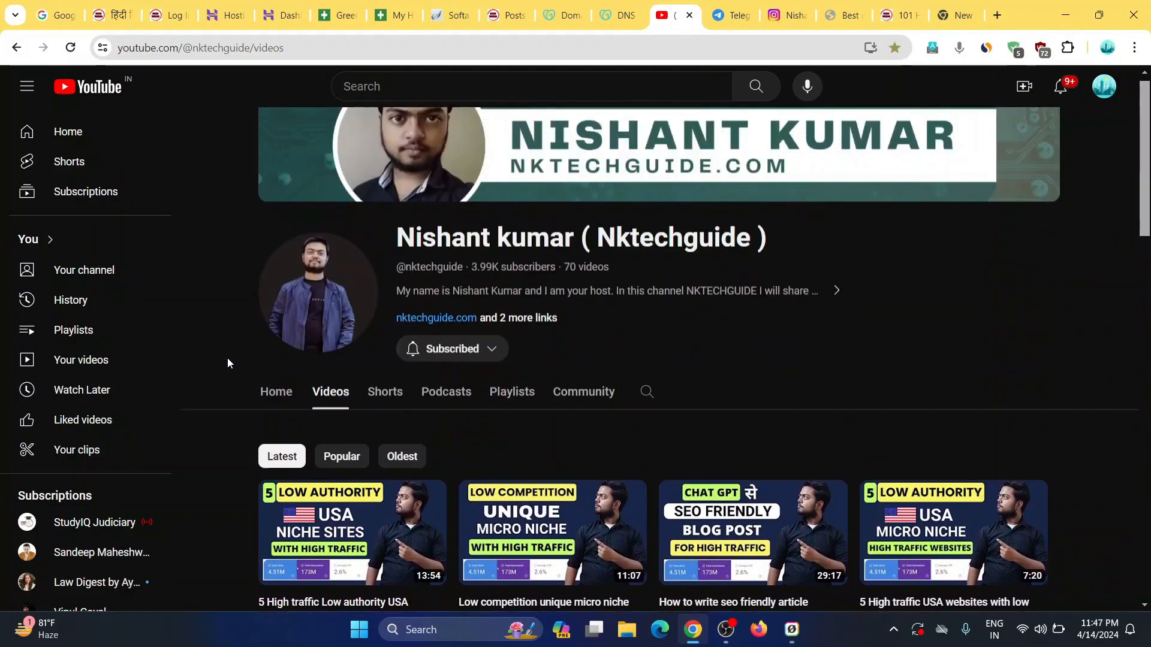